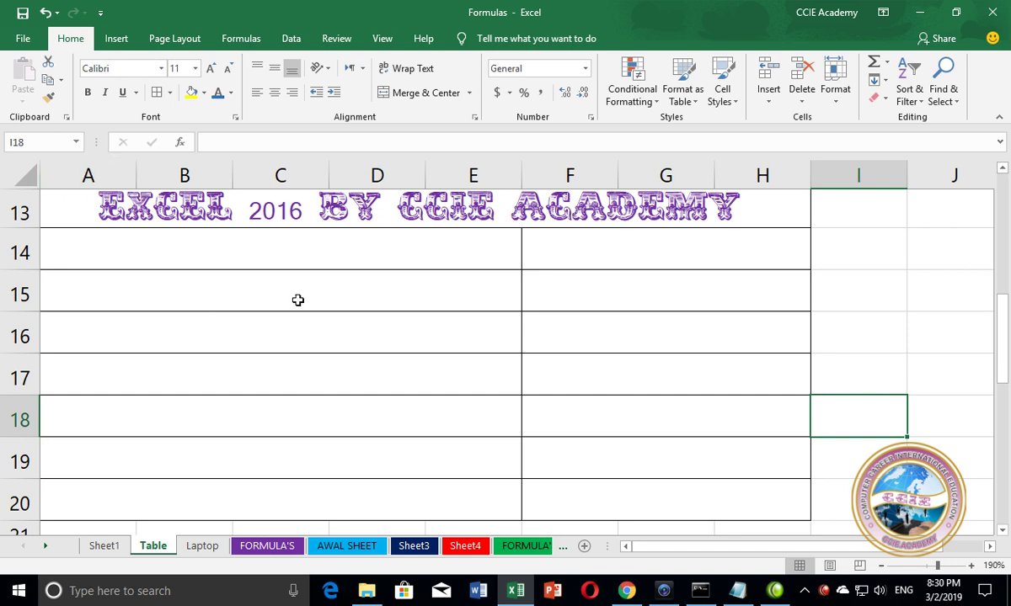
Create a new blank workbook, Book6, to replace the Formulas workbook
left_click(830, 301)
key("ctrl+n")
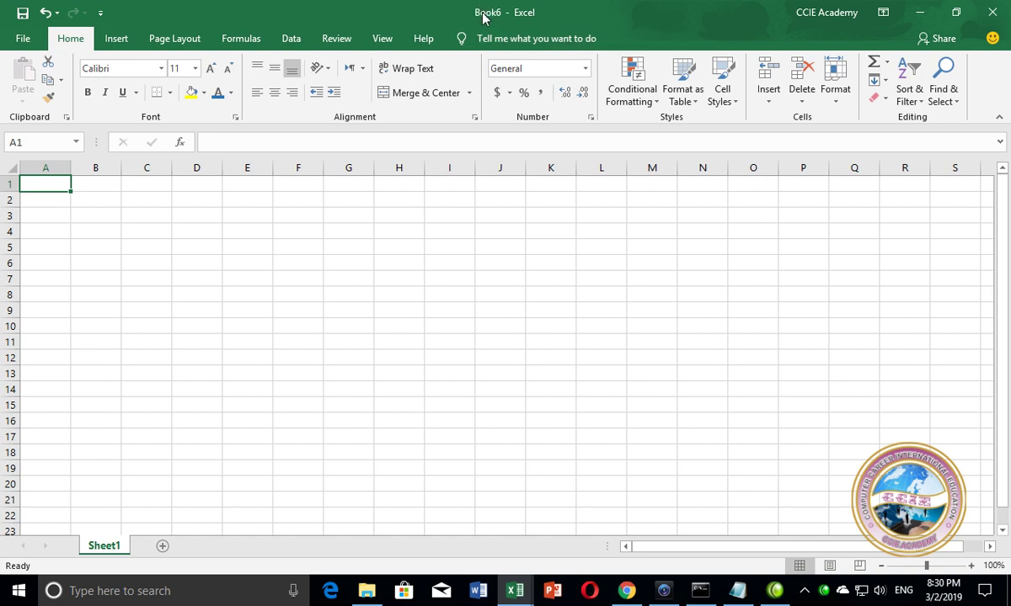
left_click(227, 357)
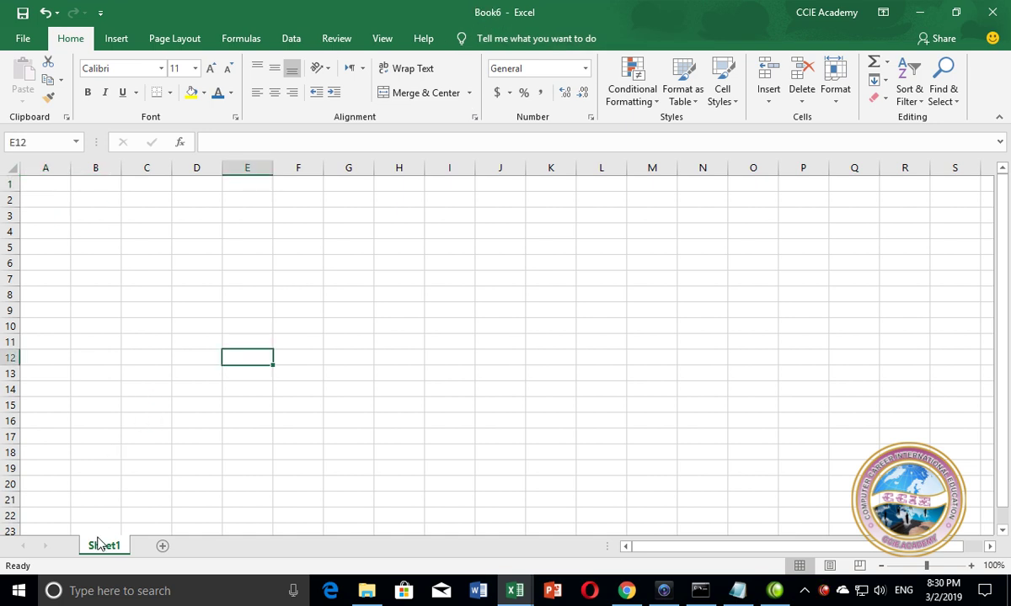
left_click(412, 341)
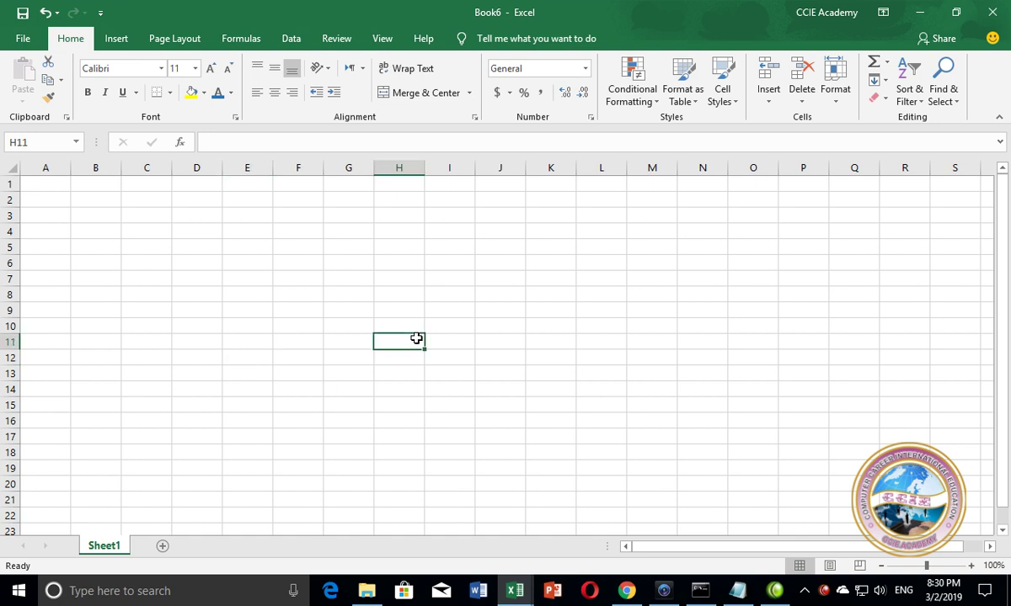
left_click(488, 334)
left_click(490, 325)
left_click(402, 309)
left_click(490, 323)
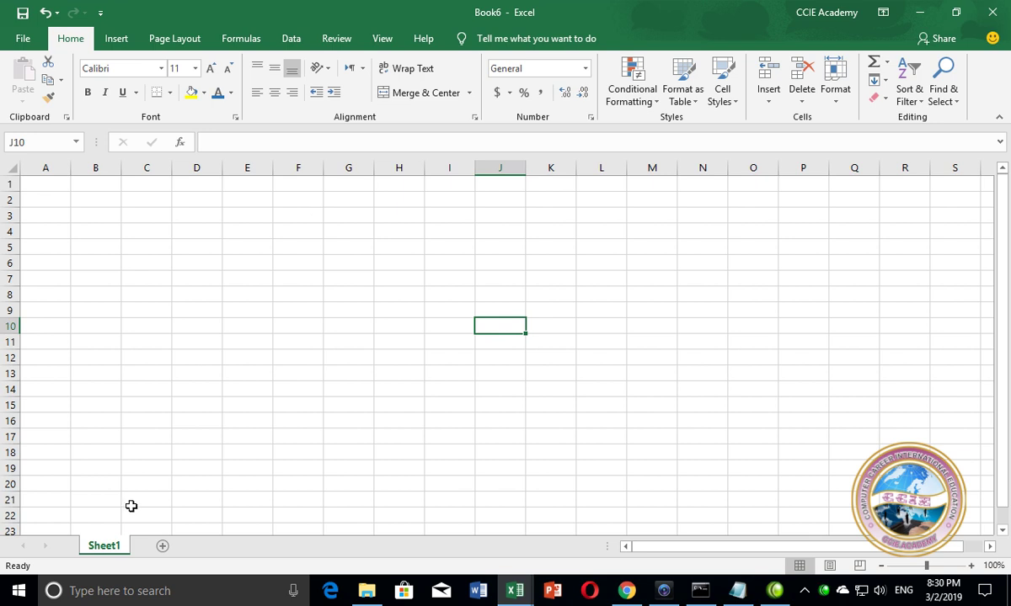
left_click(226, 404)
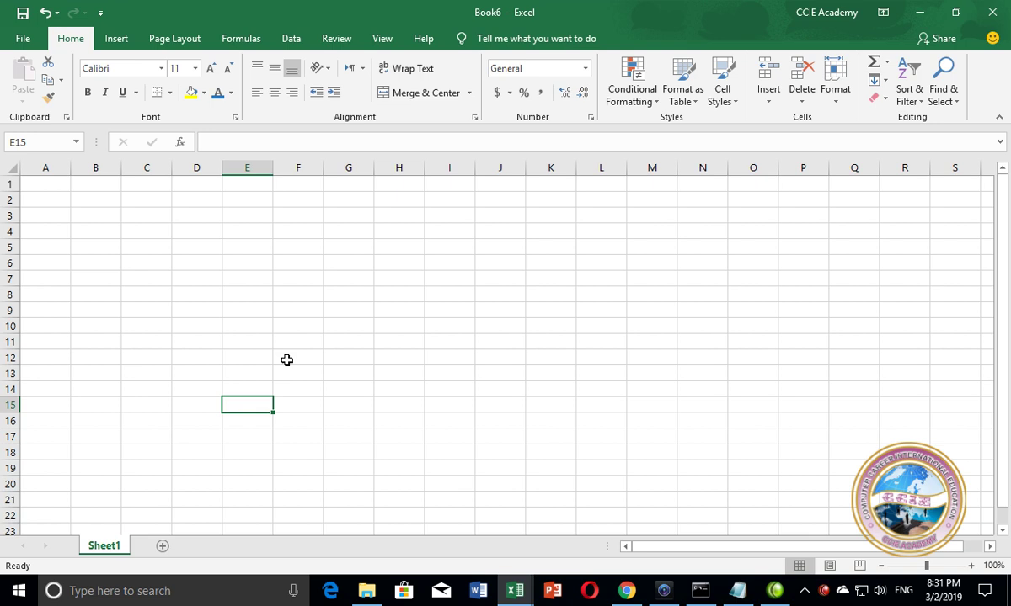
left_click(287, 360)
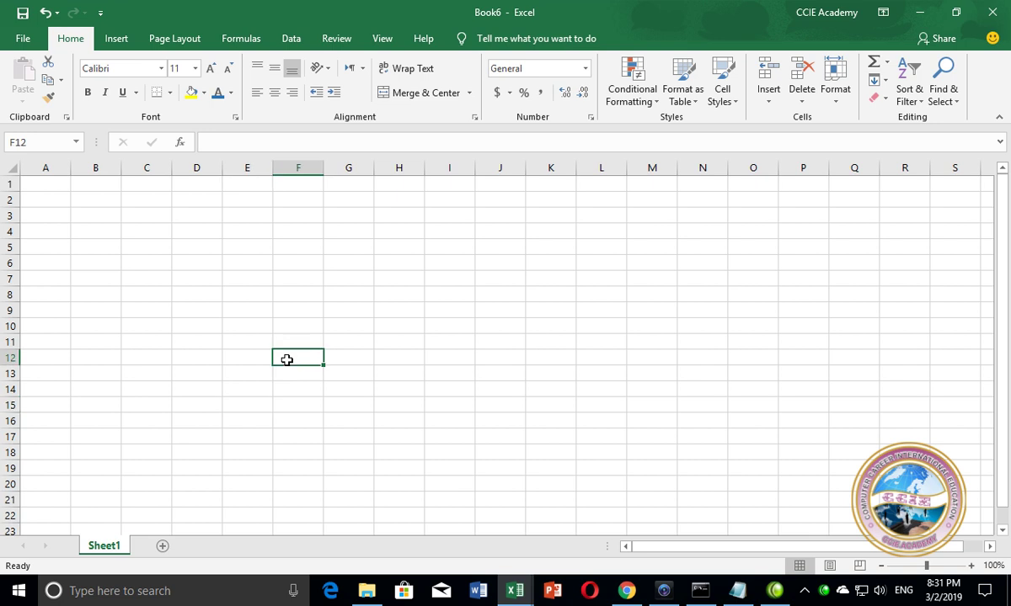
left_click(259, 316)
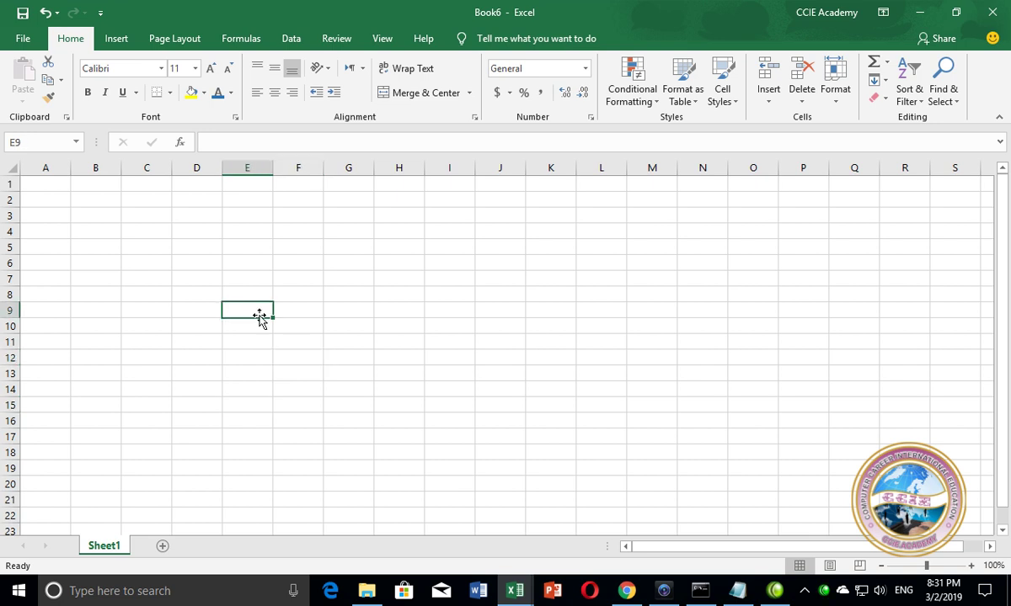
Enter the extension .XLSX in cell E9
type(".")
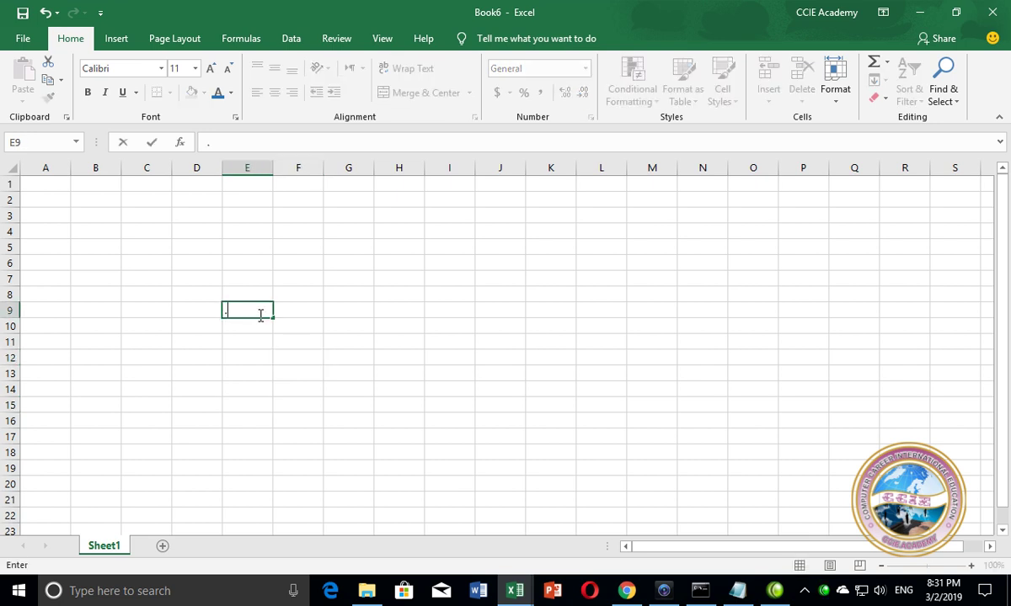
type("XL")
type("X")
key("BackSpace")
key("BackSpace")
type("LSX")
key("Return")
key("Return")
Enter .XLS in cell E8, directly above .XLSX
scroll(250, 323, "up", 3)
scroll(248, 321, "up", 2)
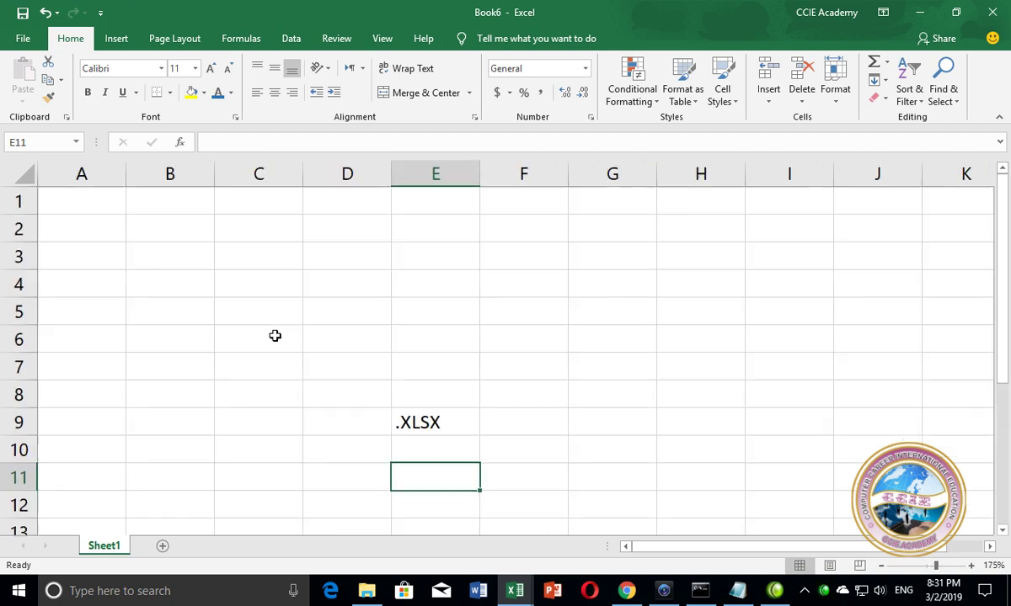
left_click(407, 419)
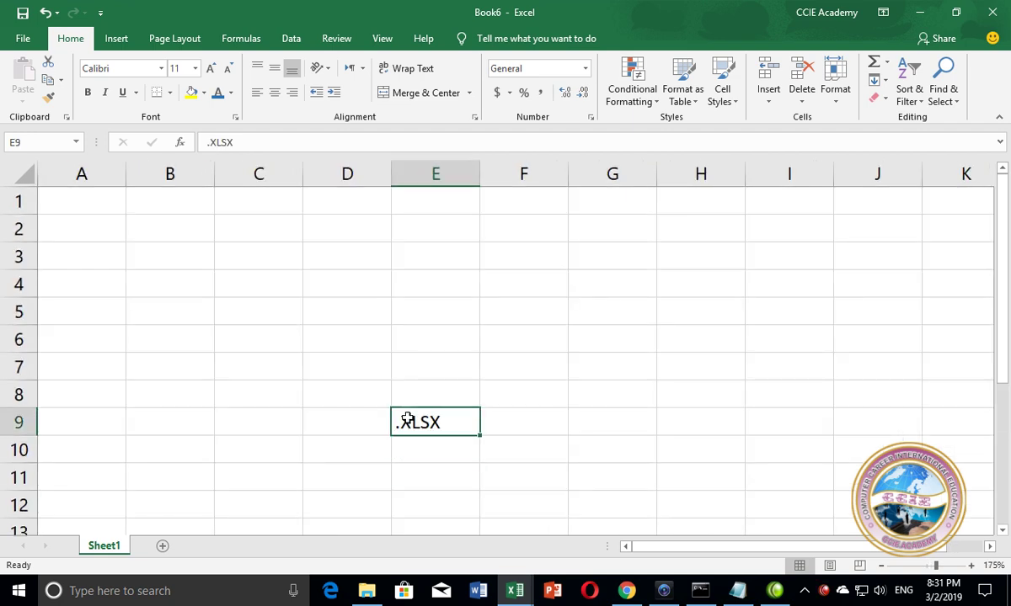
left_click(415, 402)
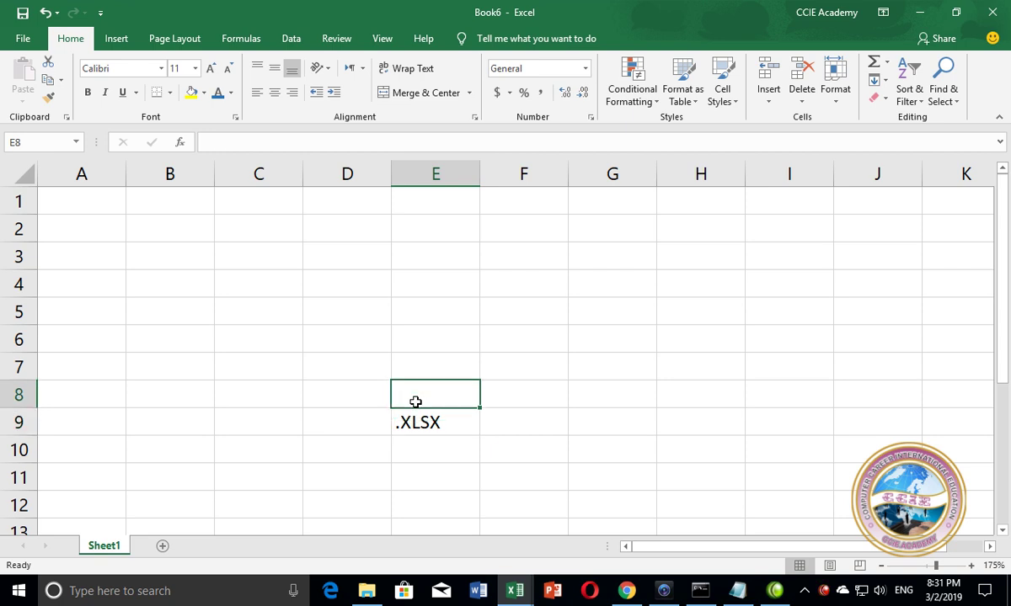
type(".")
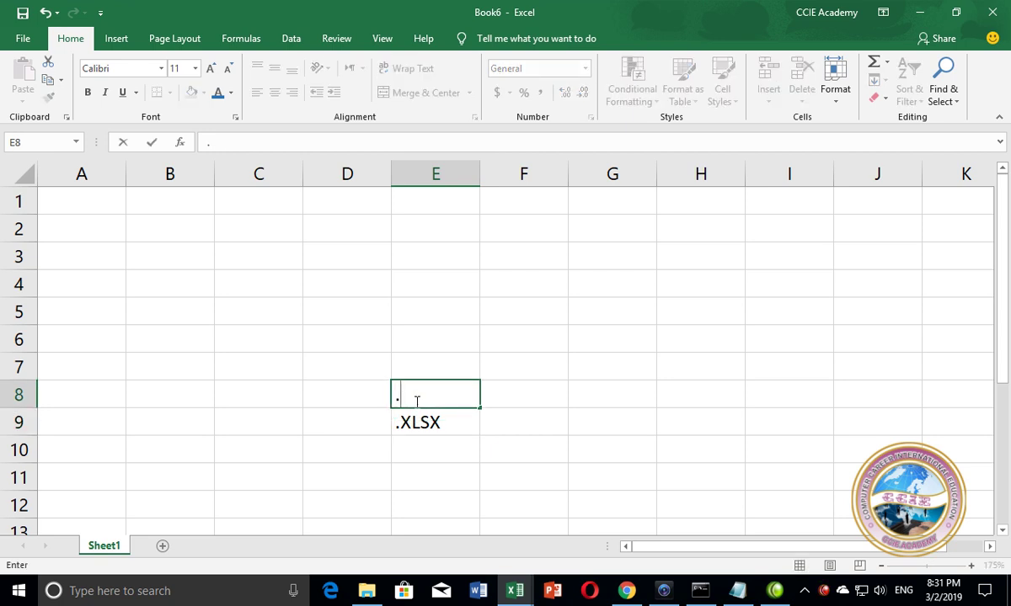
type("XLS")
key("BackSpace")
key("Return")
Select cells D7:E7 above the extensions
left_click(414, 399)
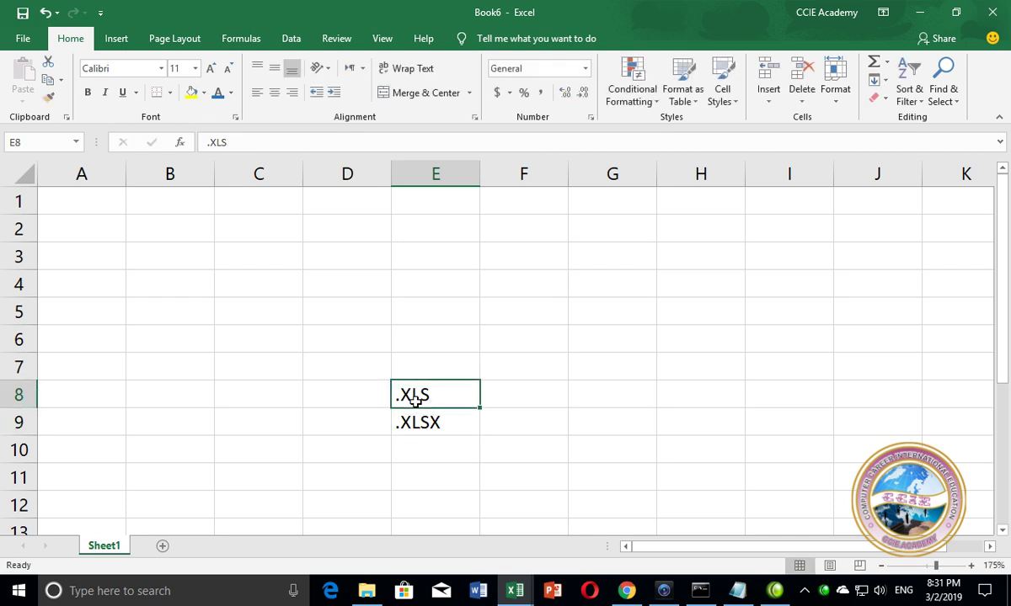
key("Up")
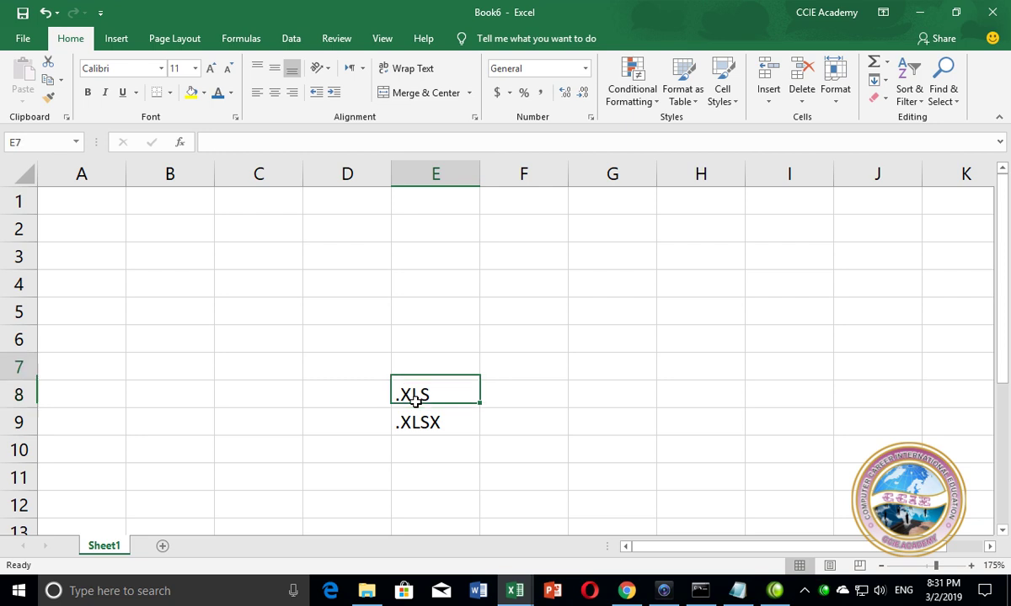
key("Left")
key("shift+Right")
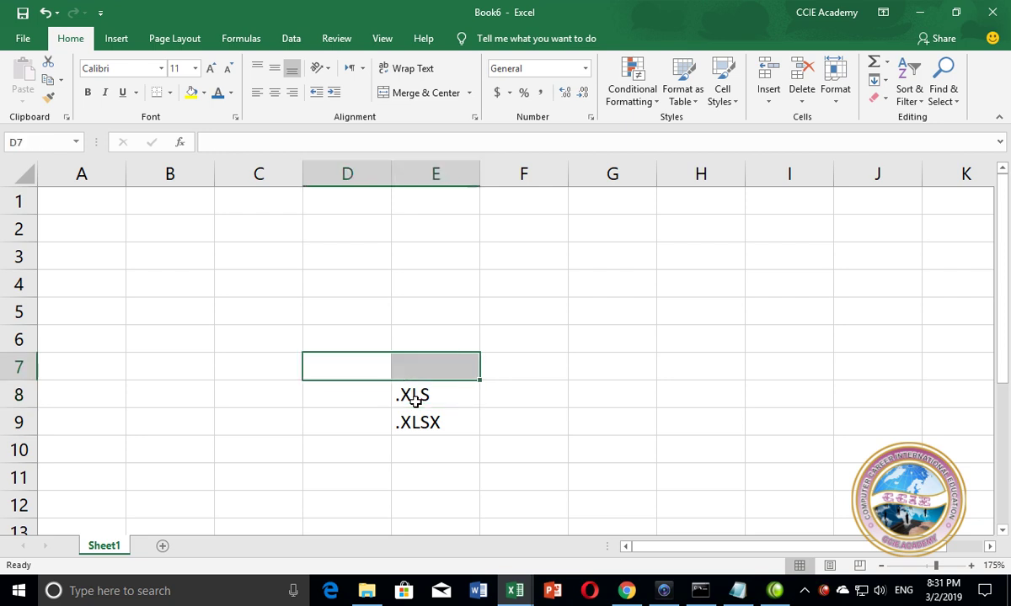
Merge and centre D7:E7 and label it 'Lotus 123'
left_click(389, 92)
type("Lotus")
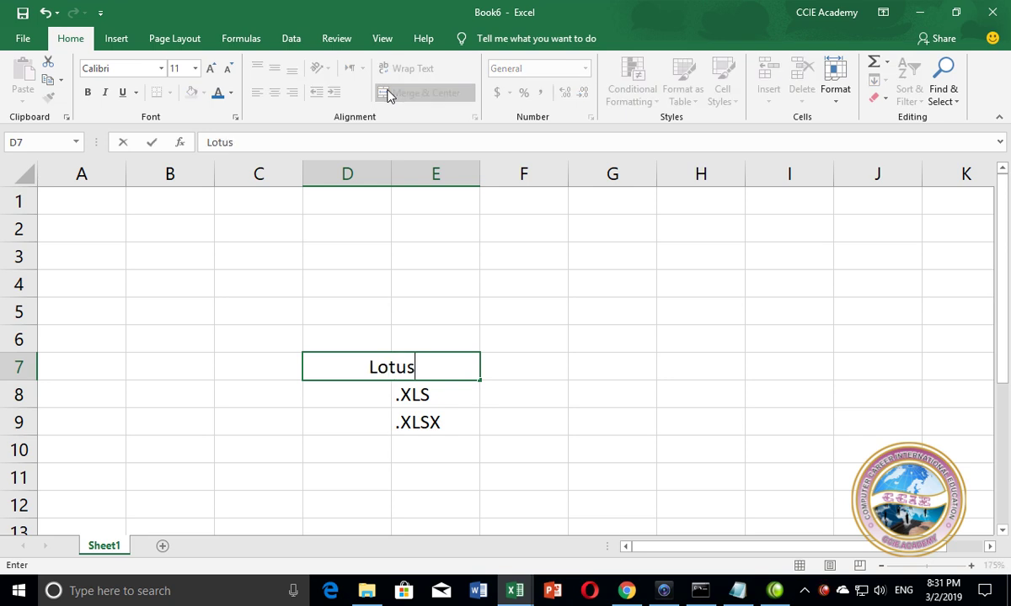
type(" 123")
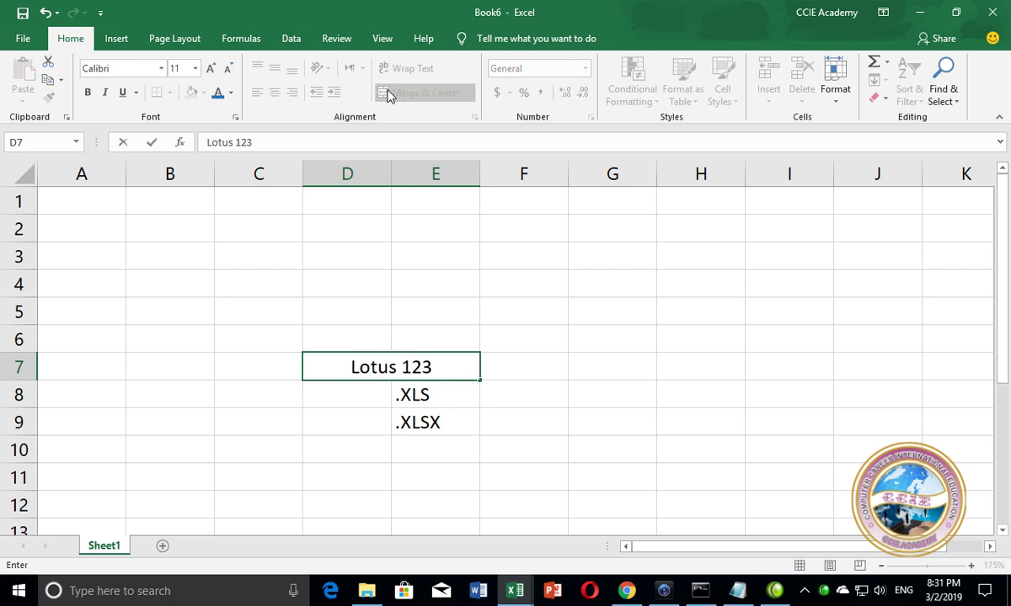
key("Return")
key("Up")
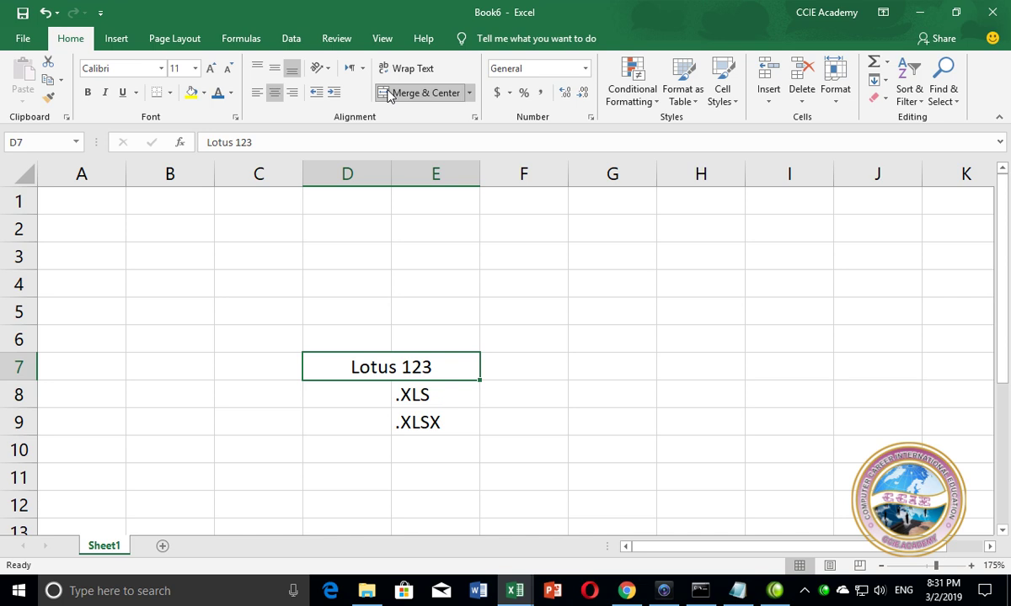
Try entering .123 in F7, then clear it again
key("Right")
type(".123")
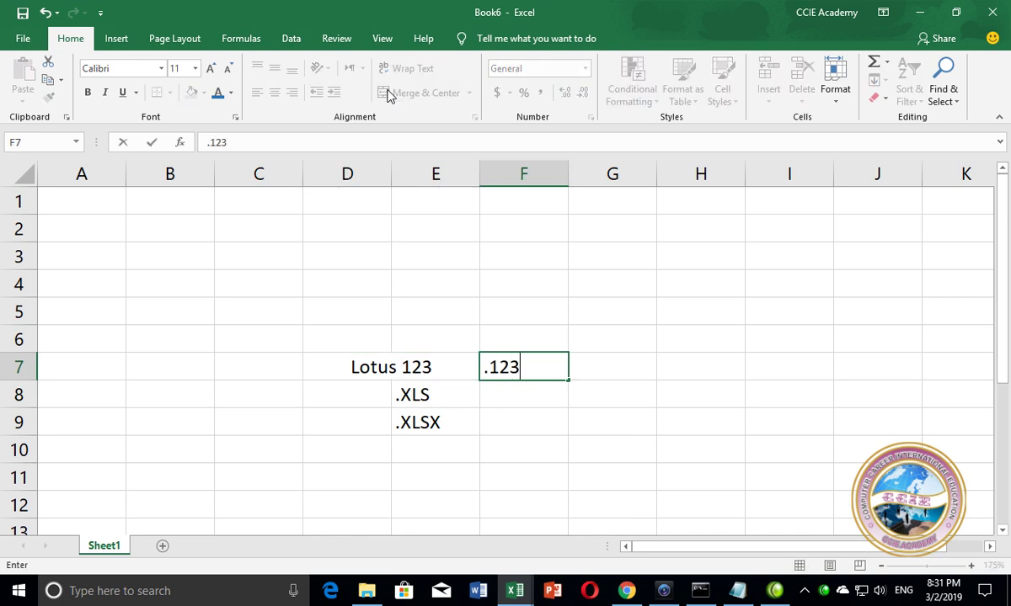
key("Return")
key("Up")
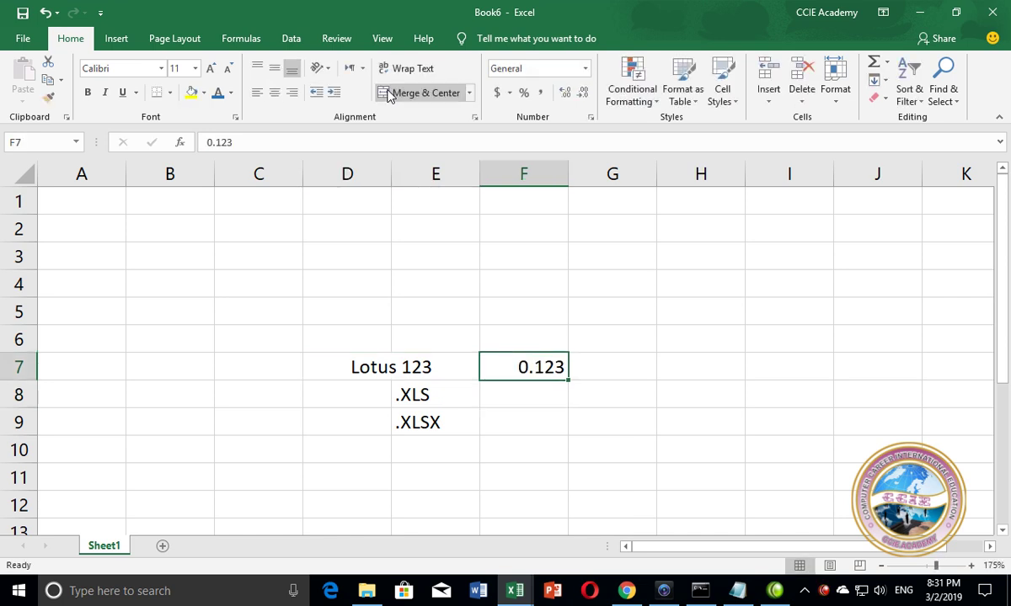
key("Delete")
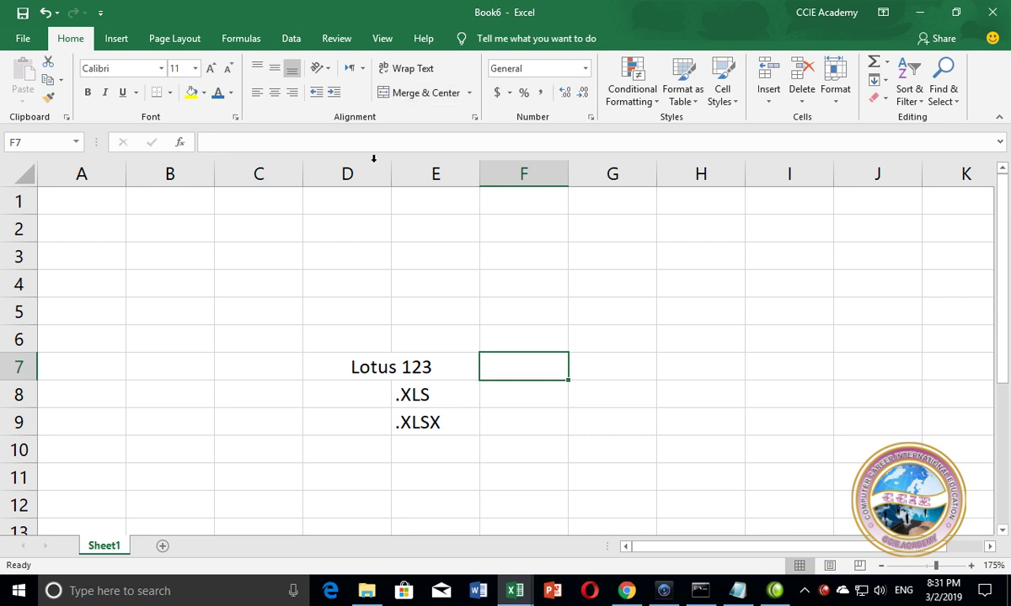
left_click(345, 252)
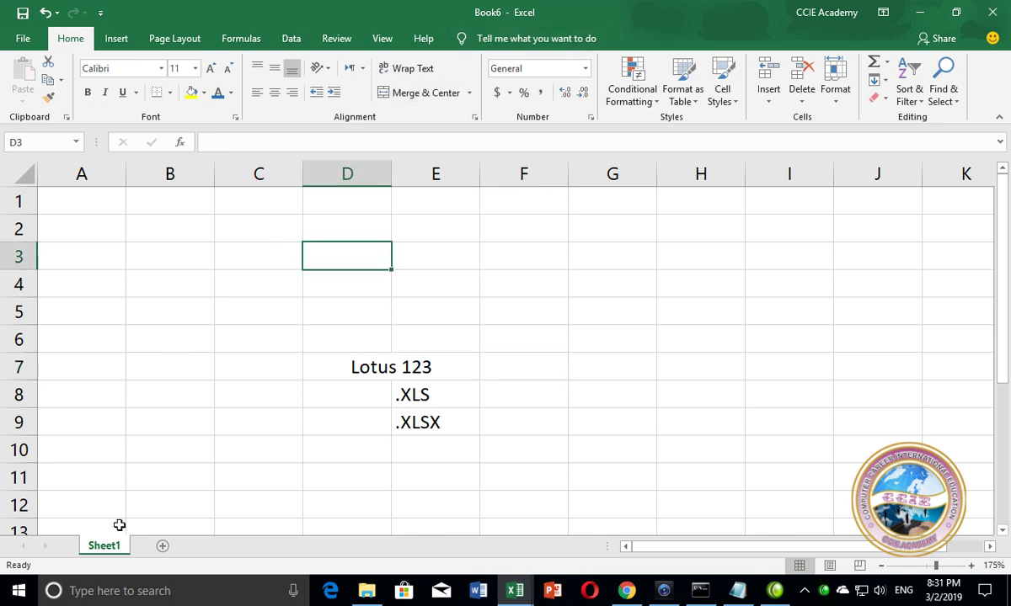
left_click(160, 414)
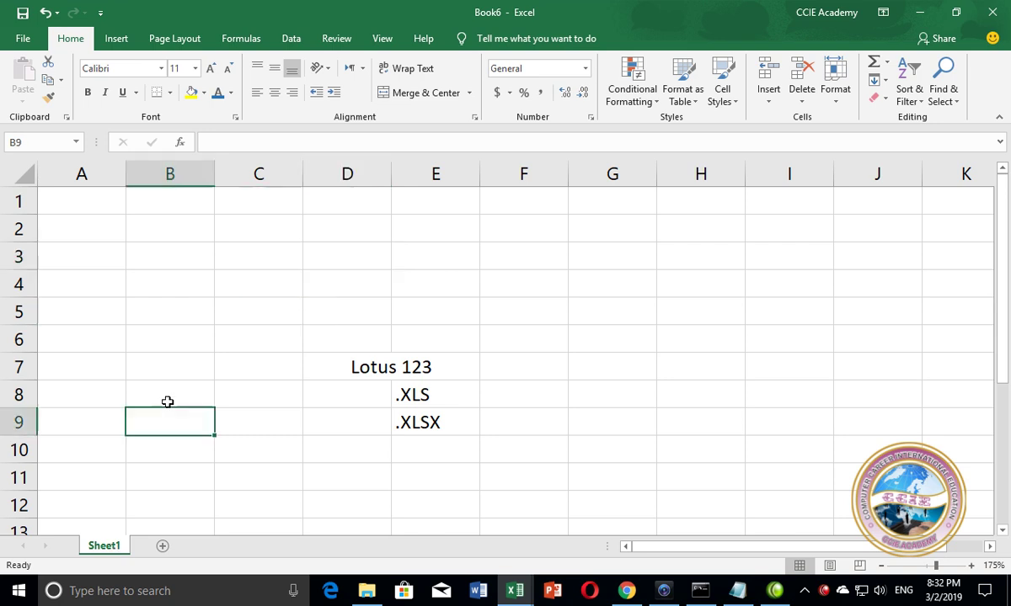
left_click(114, 311)
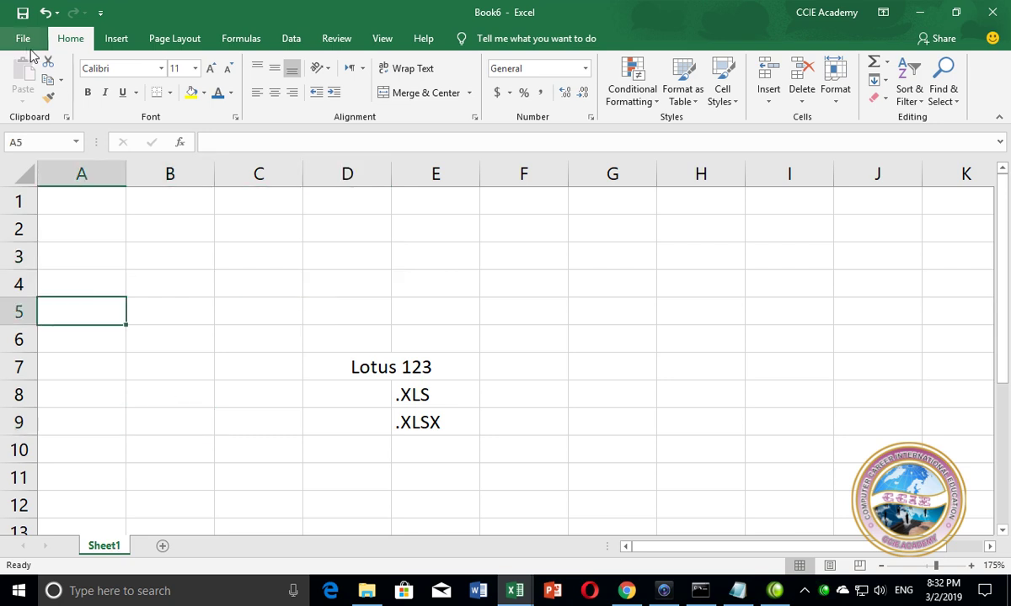
In Excel Options > General, set 'Include this many sheets' to 255
left_click(26, 42)
left_click(38, 482)
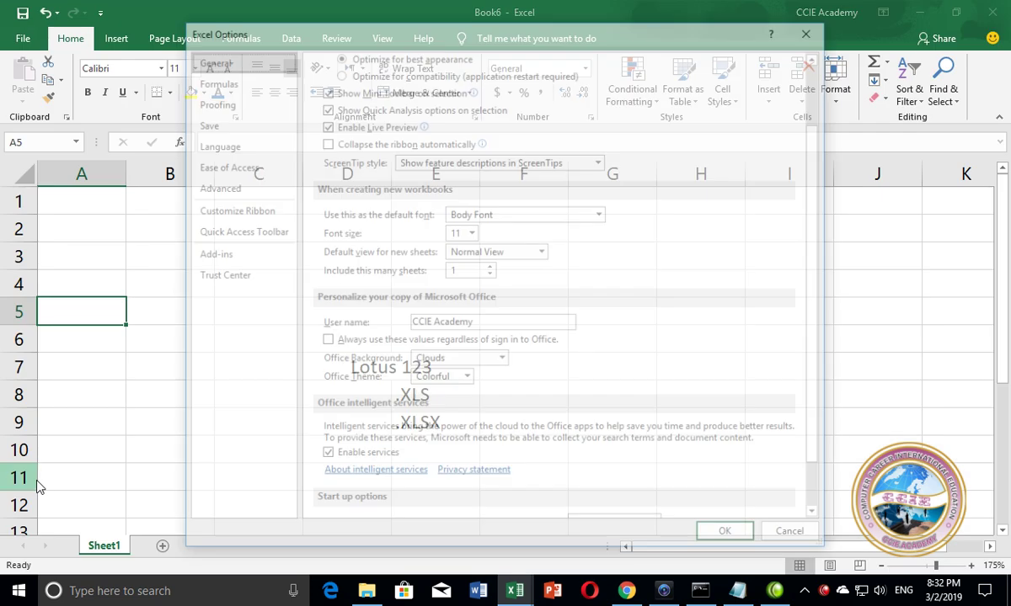
double_click(455, 270)
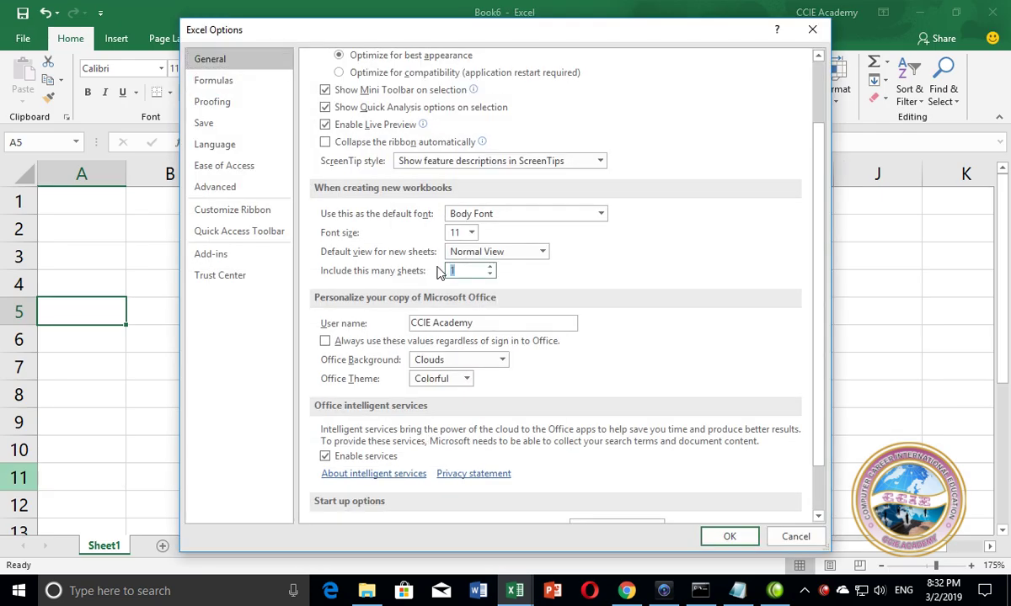
type("255")
key("BackSpace")
mouse_move(439, 271)
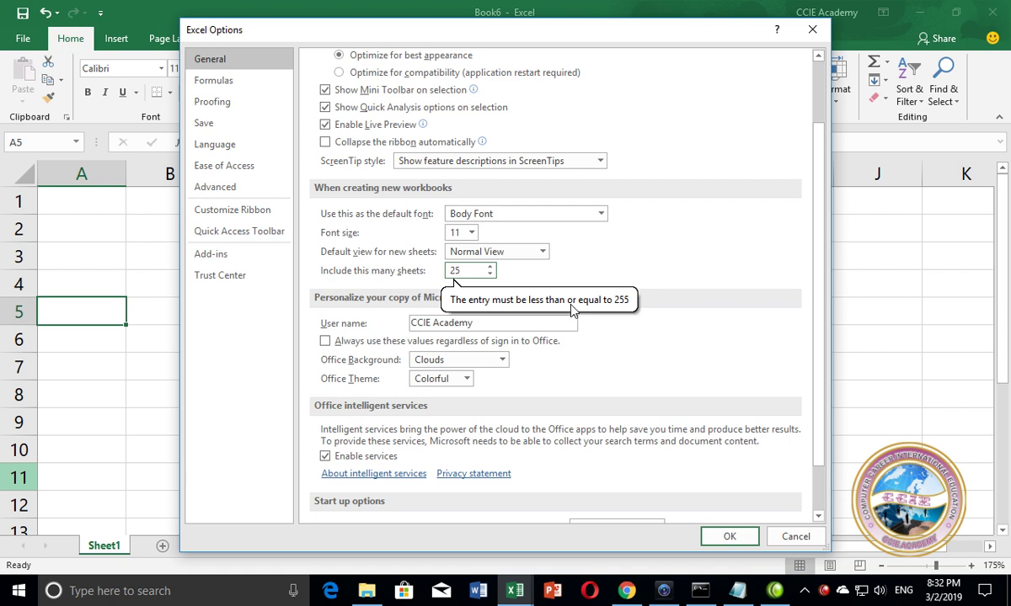
type("5")
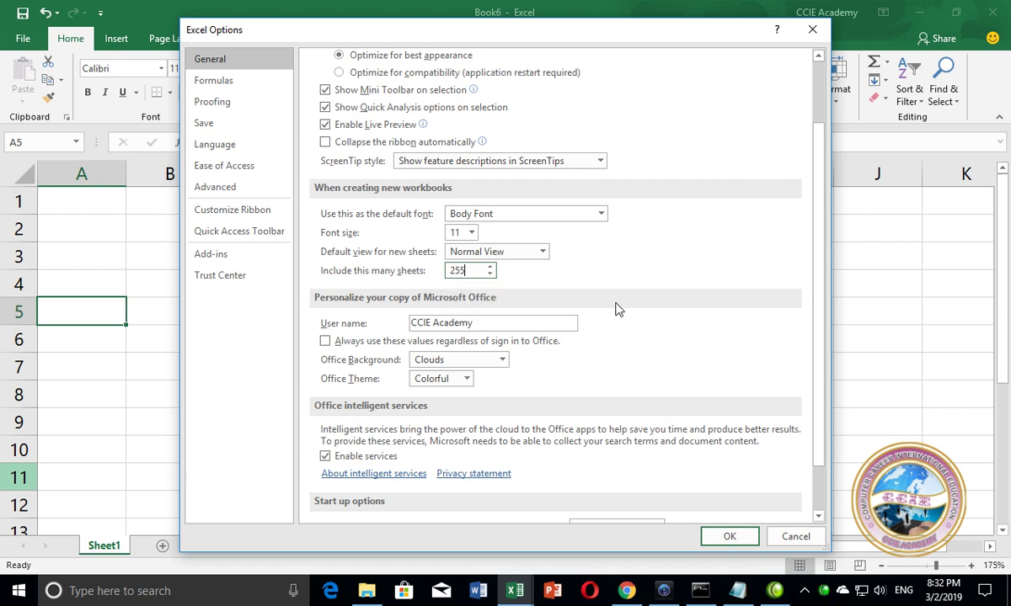
left_click(729, 537)
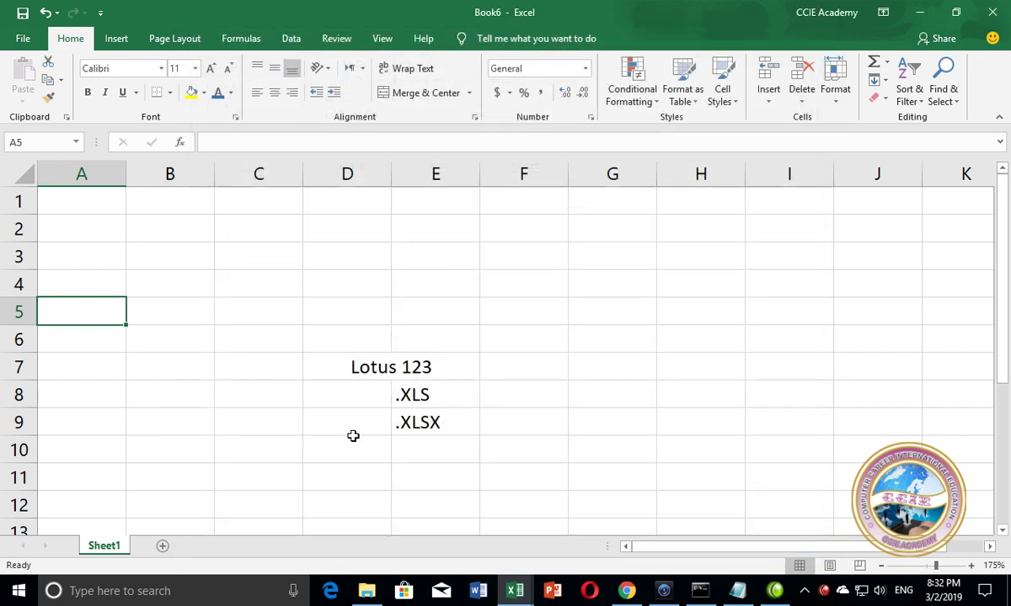
Create new workbook Book7 and scroll the sheet tabs to reveal Sheet249–Sheet255
left_click(294, 321)
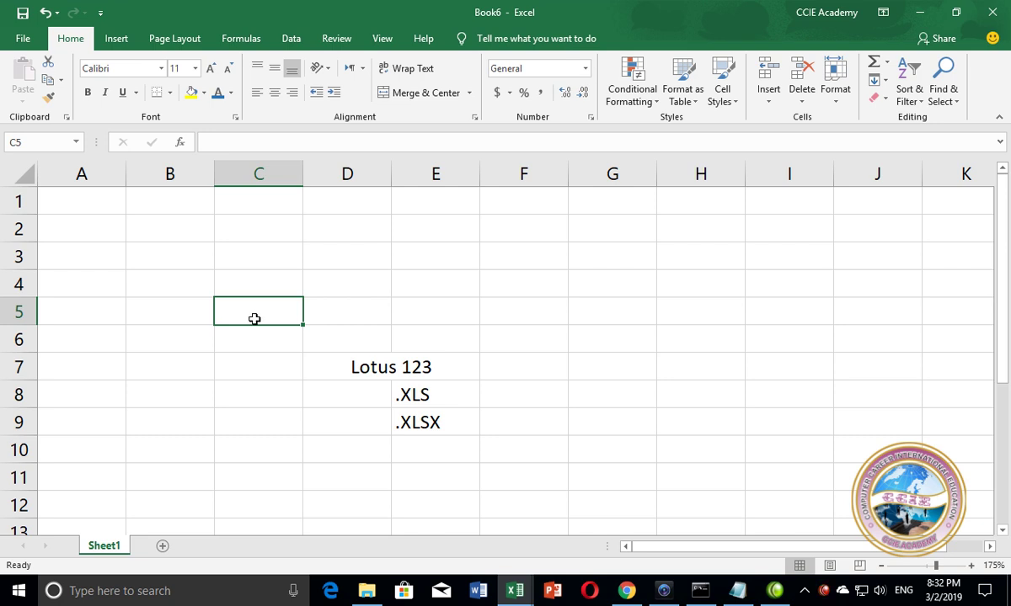
left_click(260, 288)
left_click(253, 319)
key("ctrl+n")
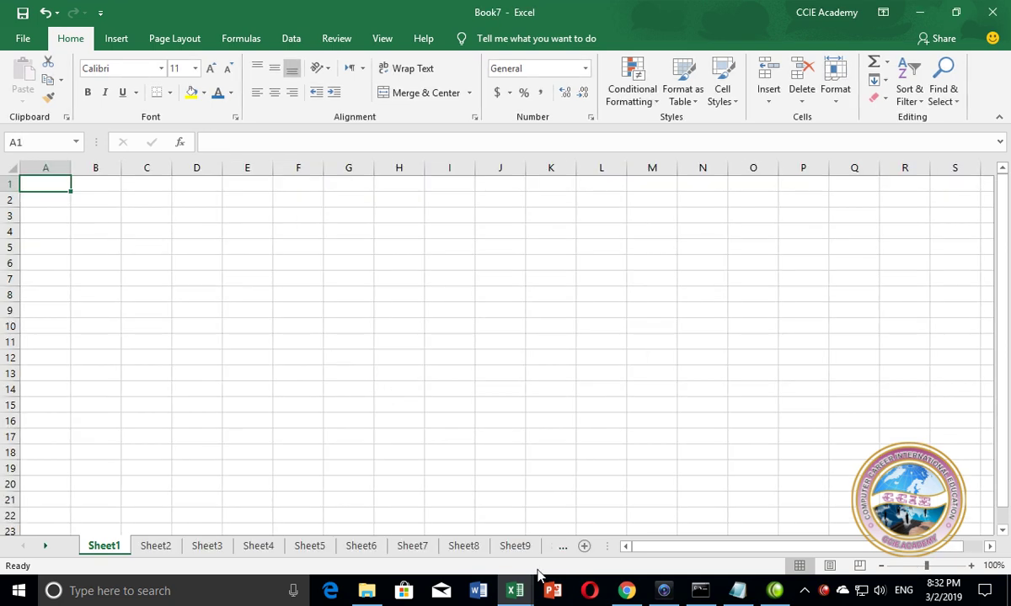
left_click(44, 546, "ctrl")
left_click(46, 547)
left_click_drag(46, 548, 46, 546)
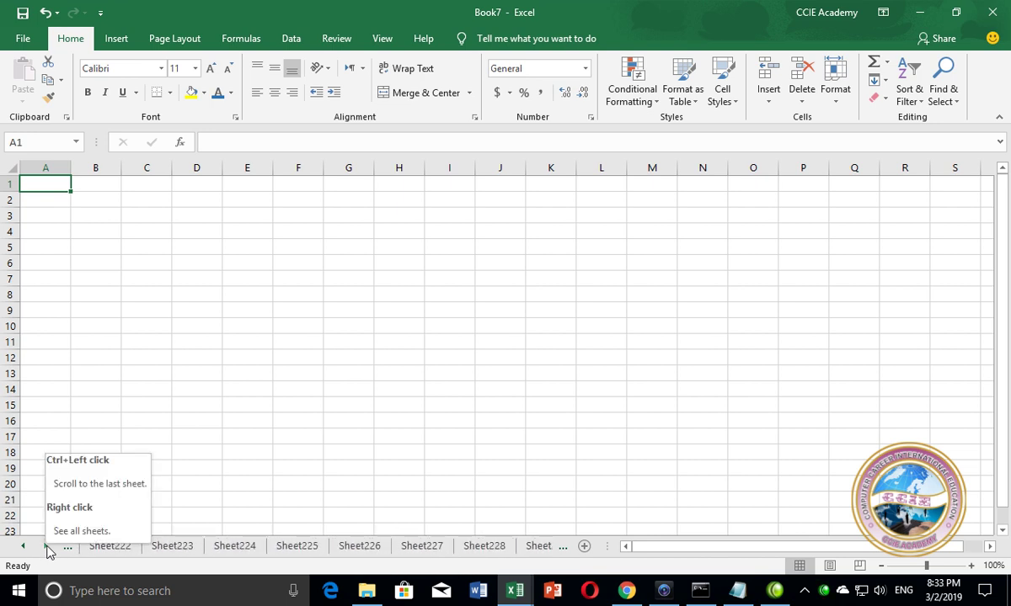
left_click_drag(46, 547, 48, 551)
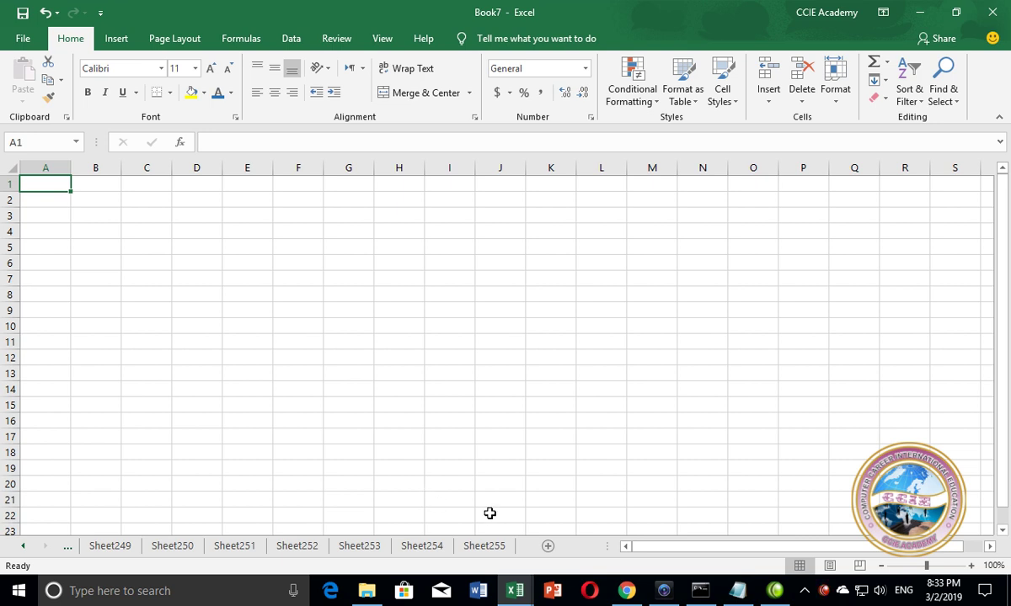
Switch to Sheet255 and insert new sheets with Shift+F11 until Sheet470 exists
left_click(449, 468)
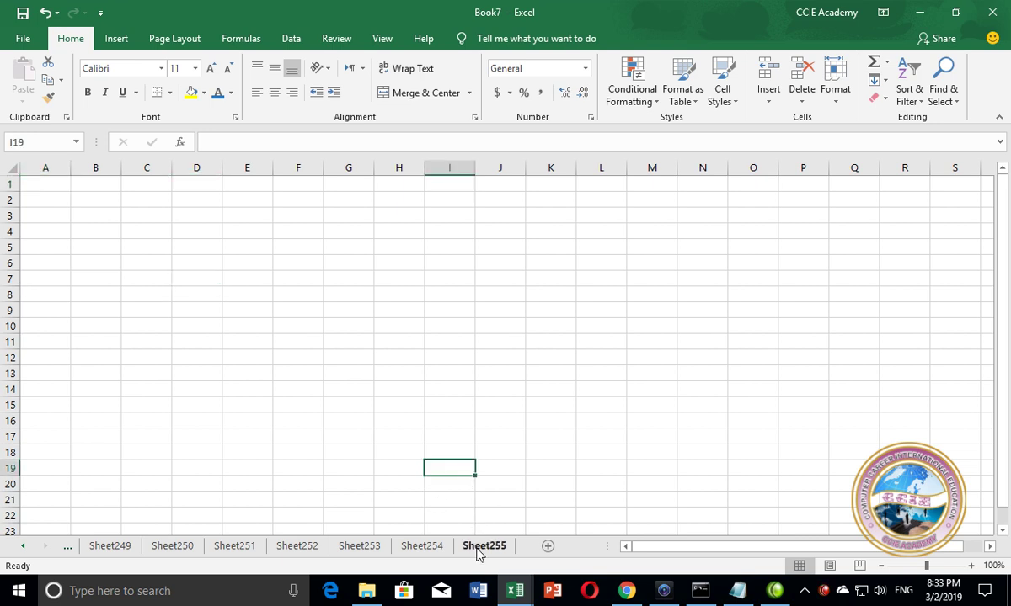
left_click(476, 548)
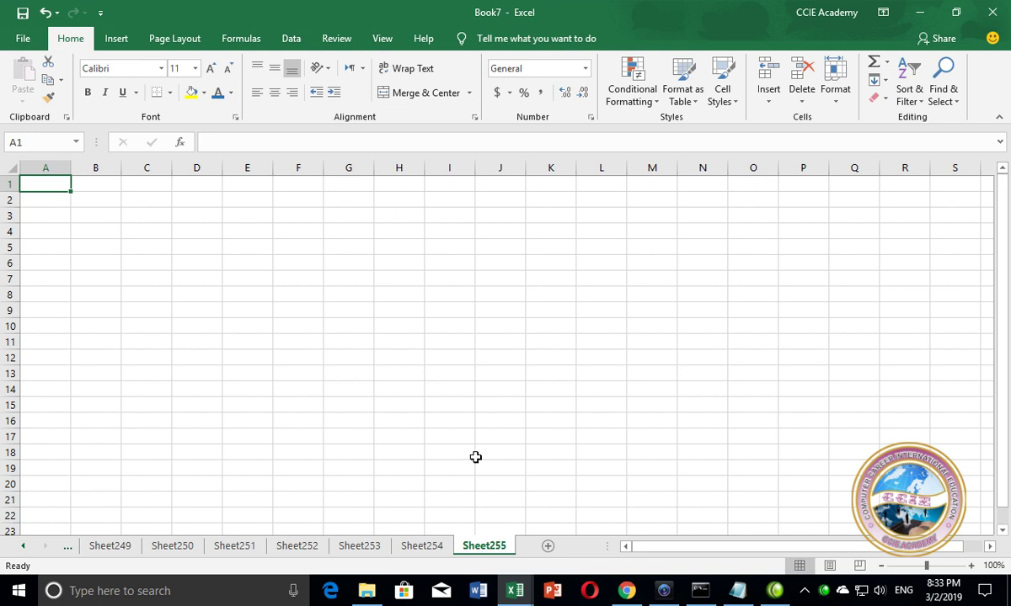
left_click(439, 431)
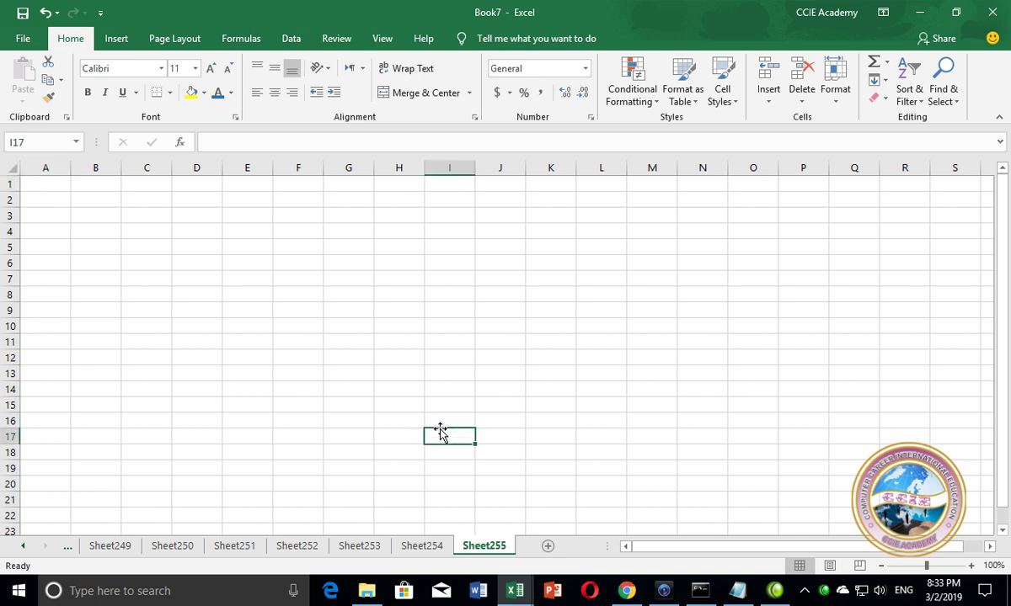
left_click(452, 374)
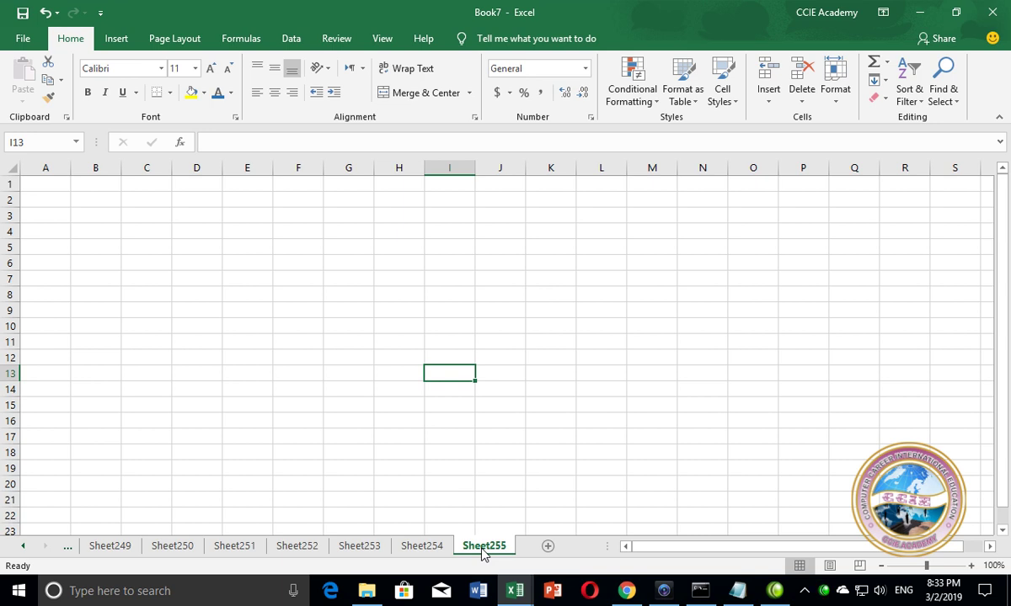
left_click(485, 358)
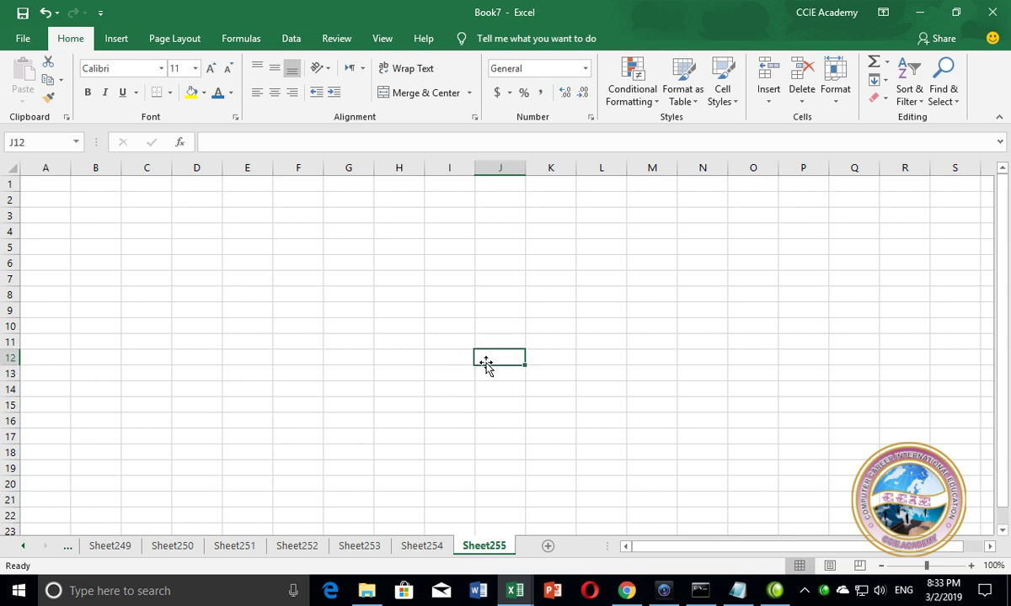
left_click(452, 368)
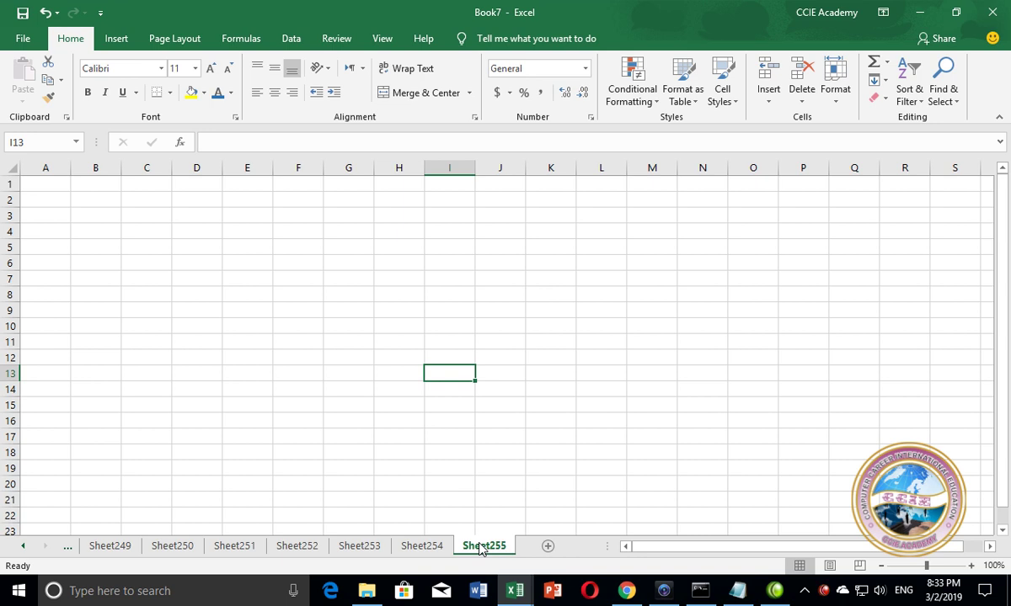
key("shift+F11")
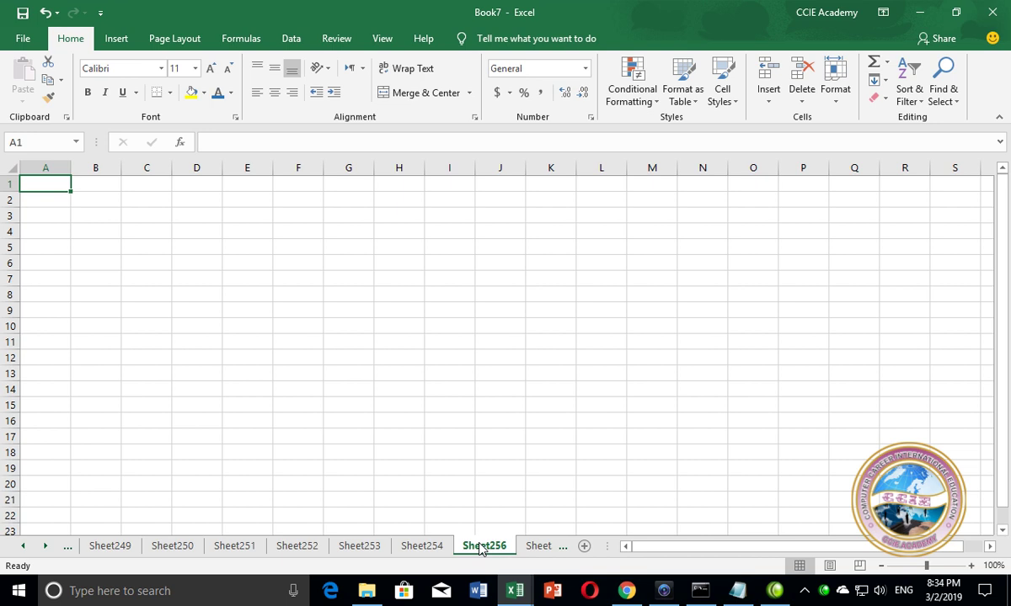
key("shift+F11")
key("shift+F11")
key("shift+F11")
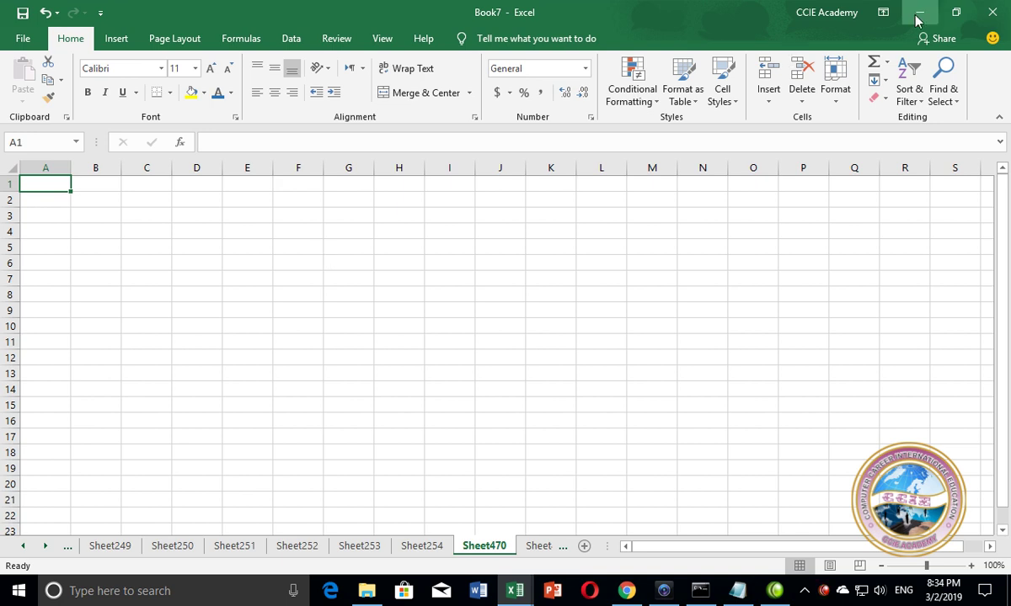
Open Excel Options from the File menu
left_click_drag(197, 252, 196, 257)
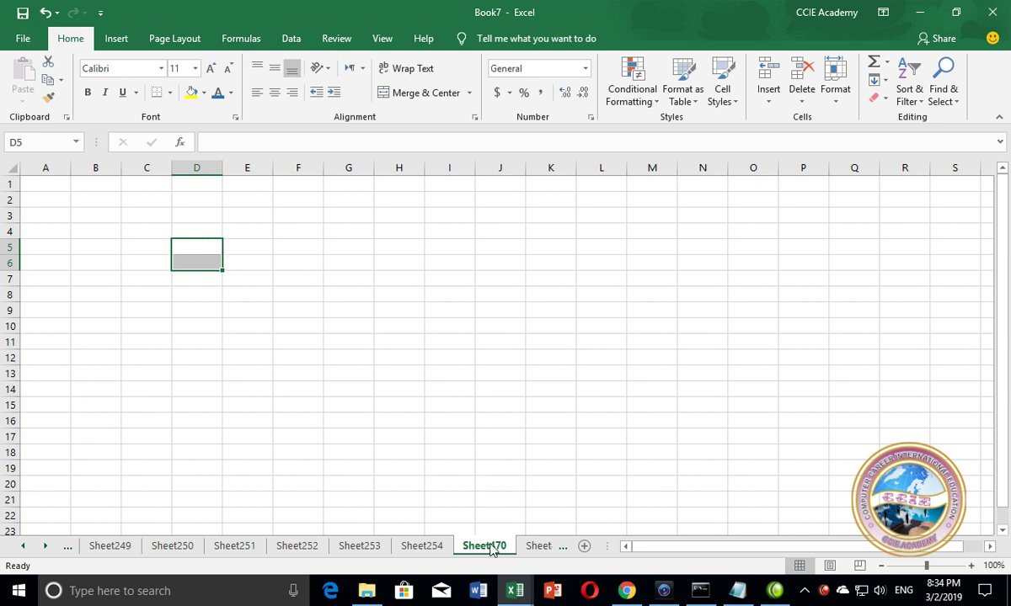
left_click(236, 263)
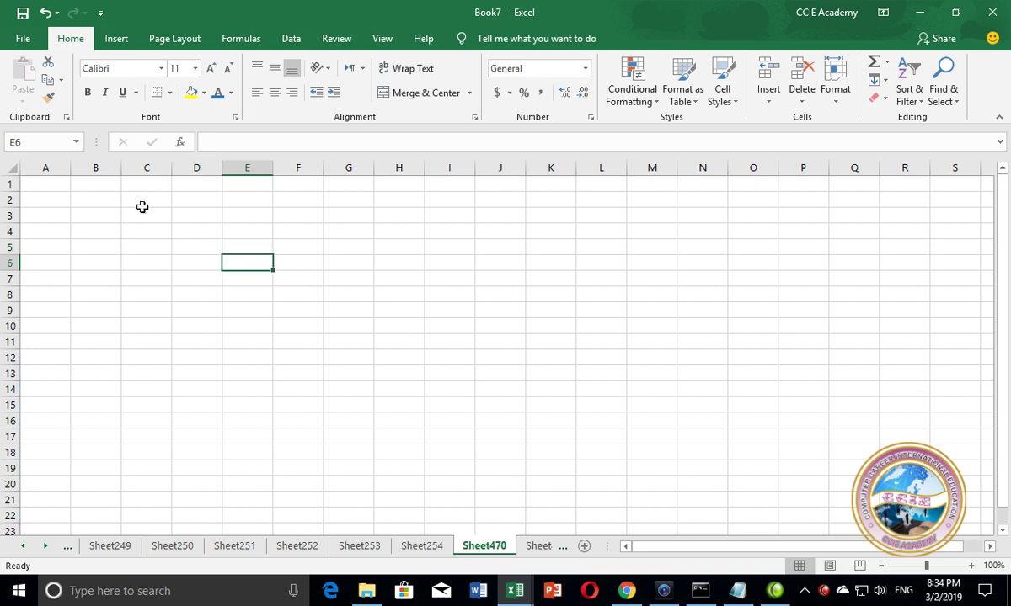
left_click(24, 39)
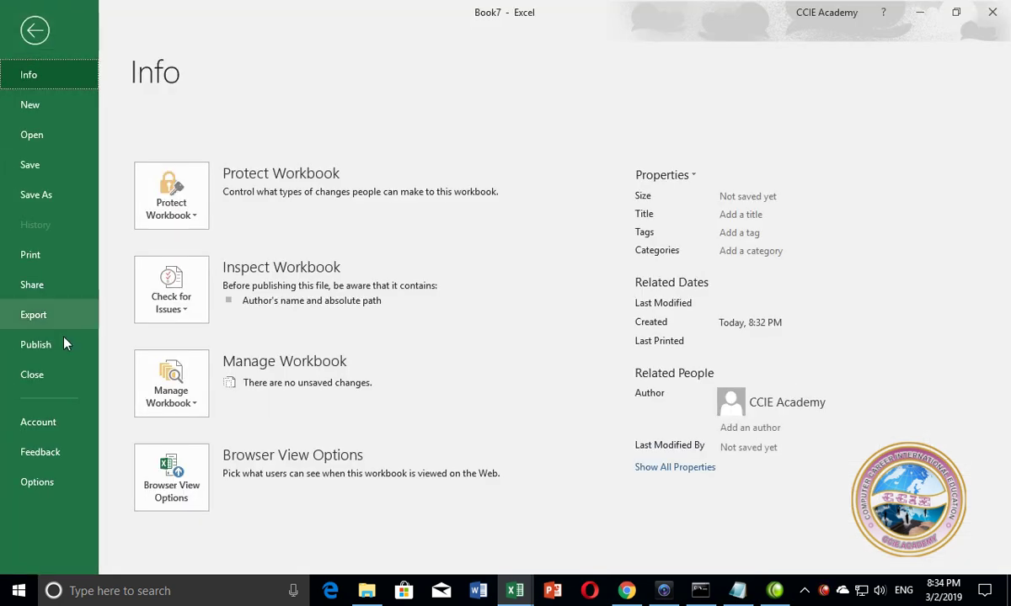
left_click(41, 480)
Set new workbooks to include 1 sheet, then close Book7 without saving
double_click(459, 270)
type("1")
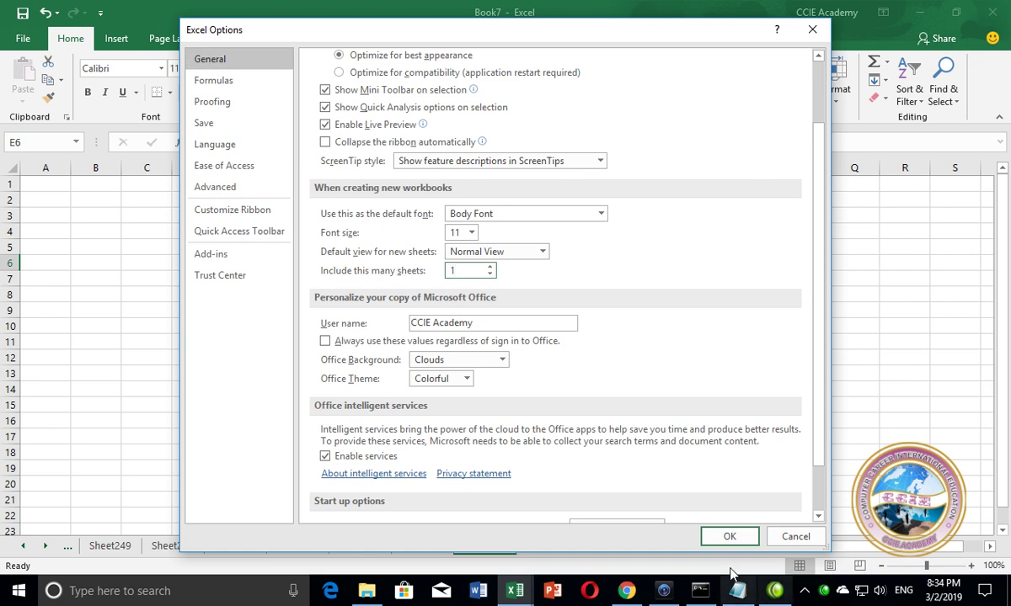
left_click(729, 536)
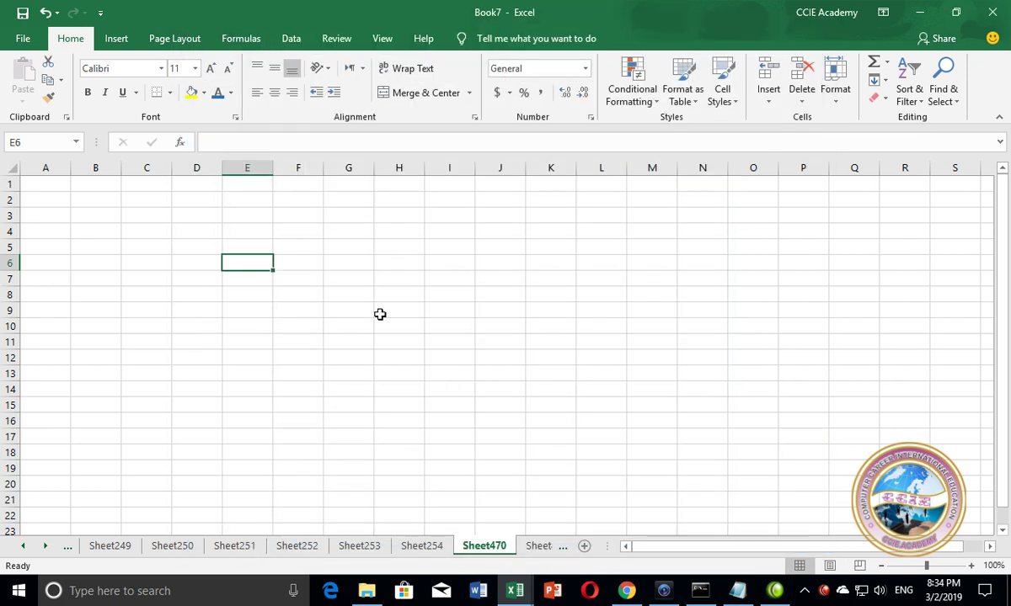
key("ctrl+w")
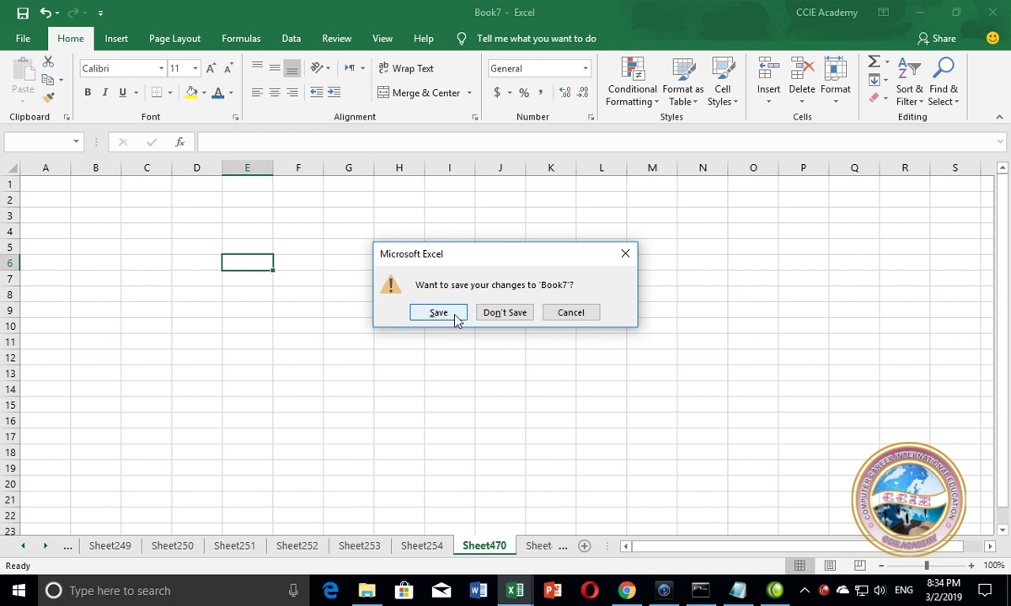
left_click(497, 320)
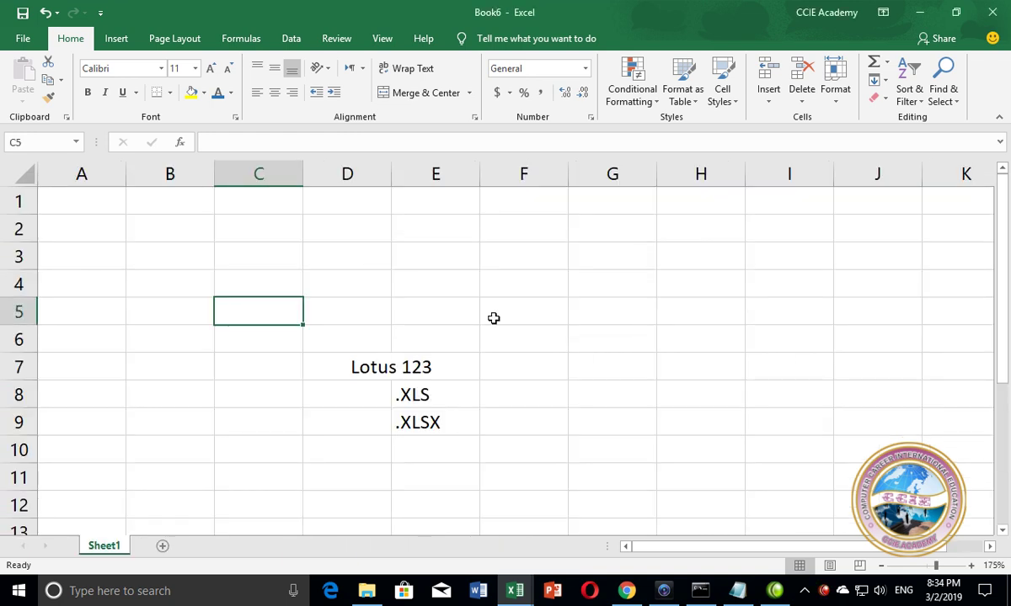
Select assorted cells and a block starting at A1 on Sheet1
left_click(169, 279)
left_click(84, 260)
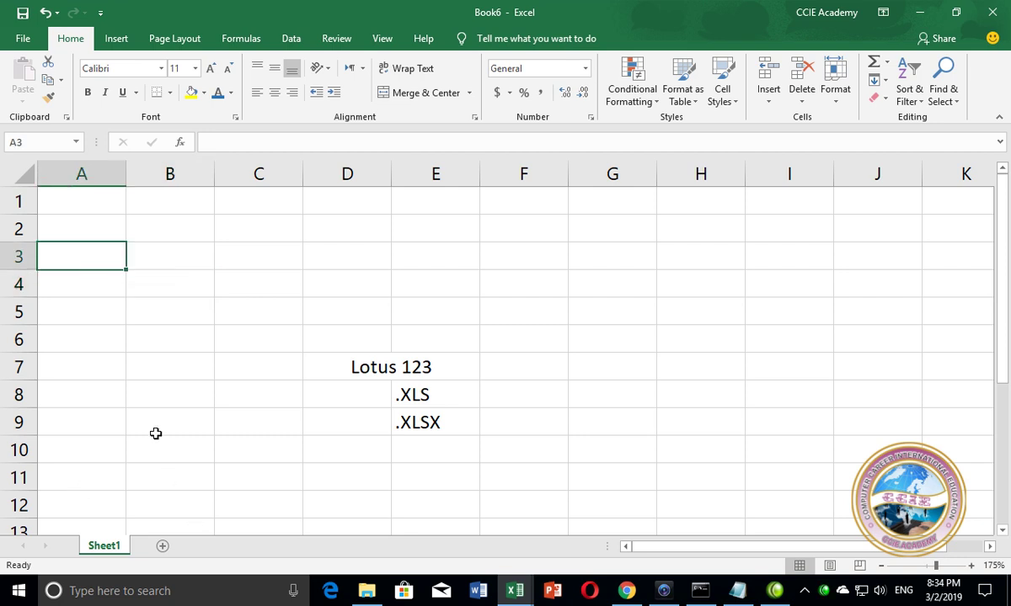
left_click(172, 321)
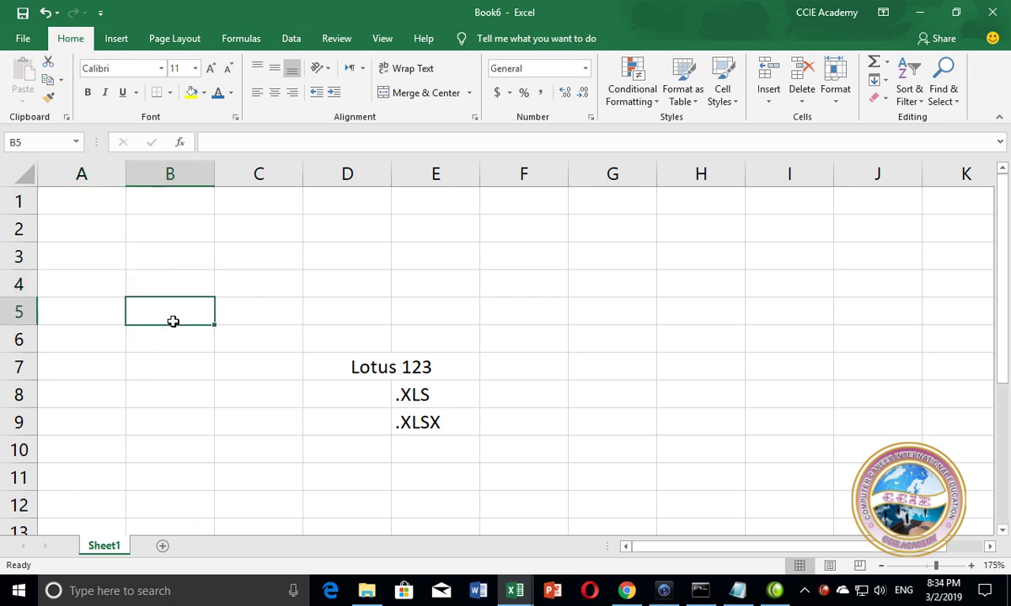
left_click(92, 181)
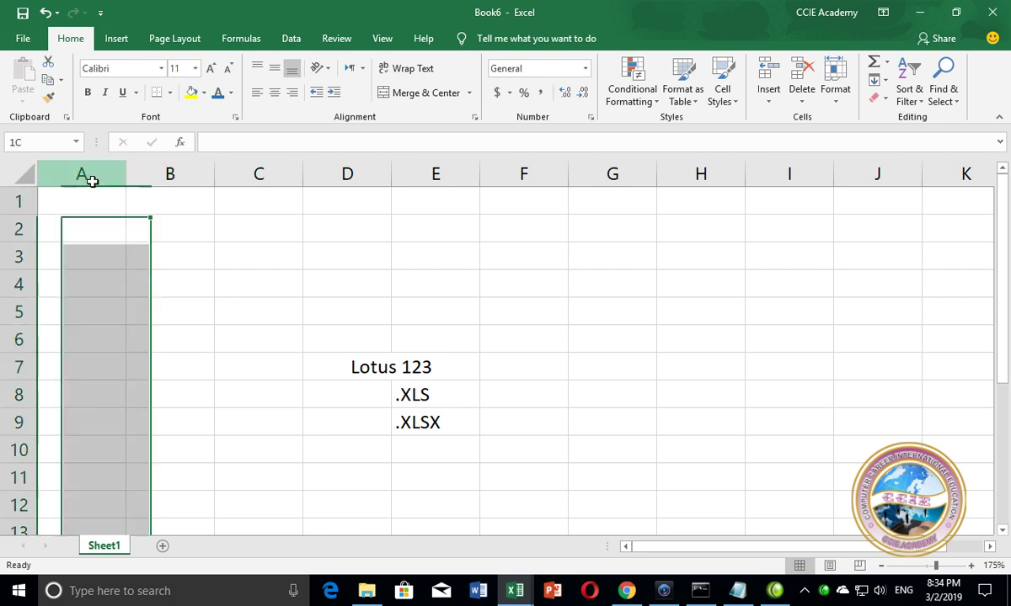
left_click(162, 221)
left_click(99, 200)
left_click_drag(99, 200, 652, 500)
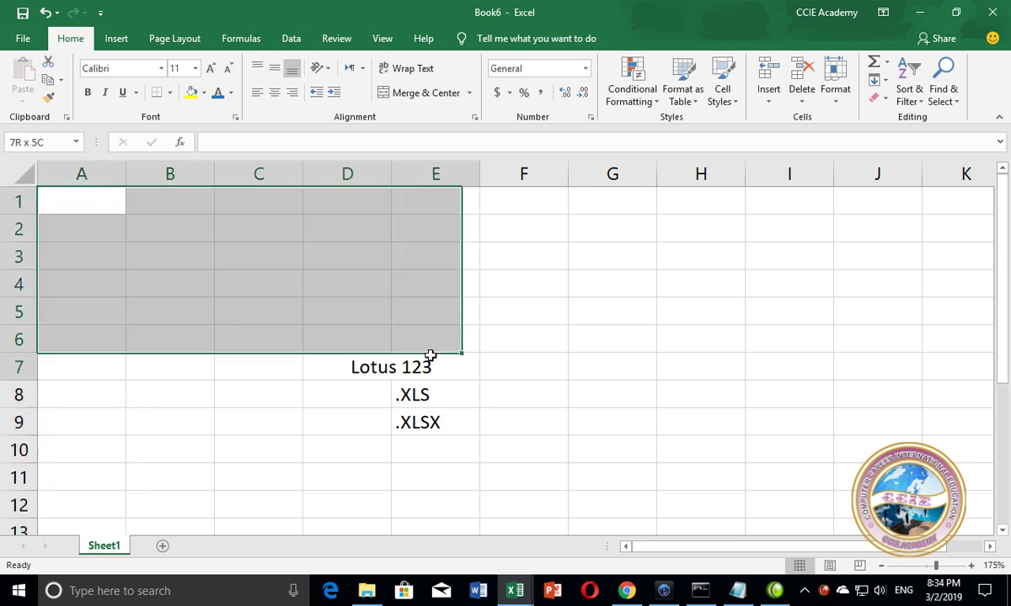
left_click(630, 473)
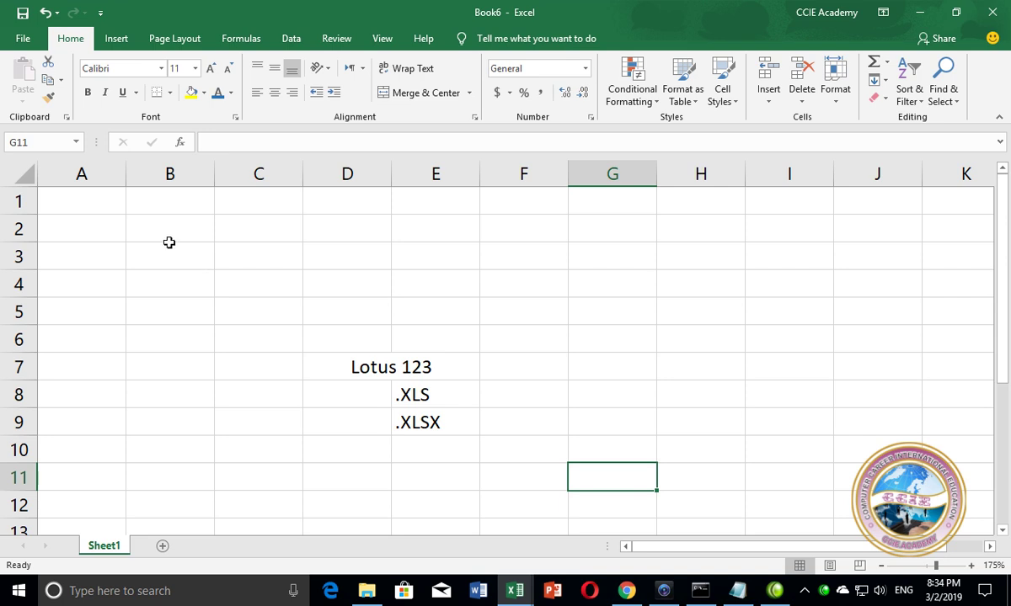
Merge and centre D6:E6 and enter the heading 'Spread Sheet'
left_click_drag(349, 336, 431, 331)
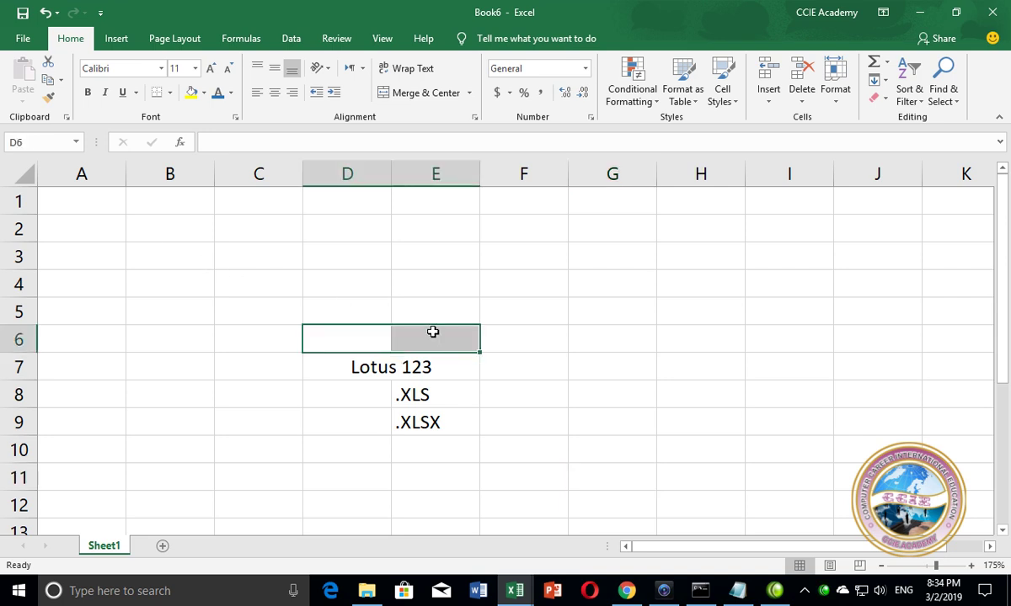
left_click(413, 93)
type("Spread Sheet")
key("Return")
key("Up")
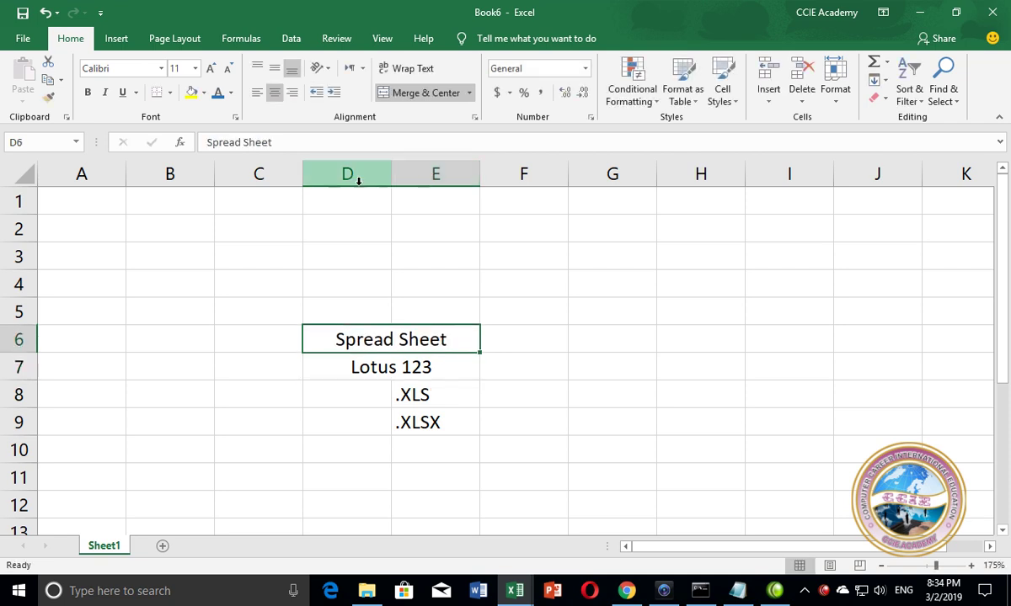
left_click(171, 229)
left_click(97, 175)
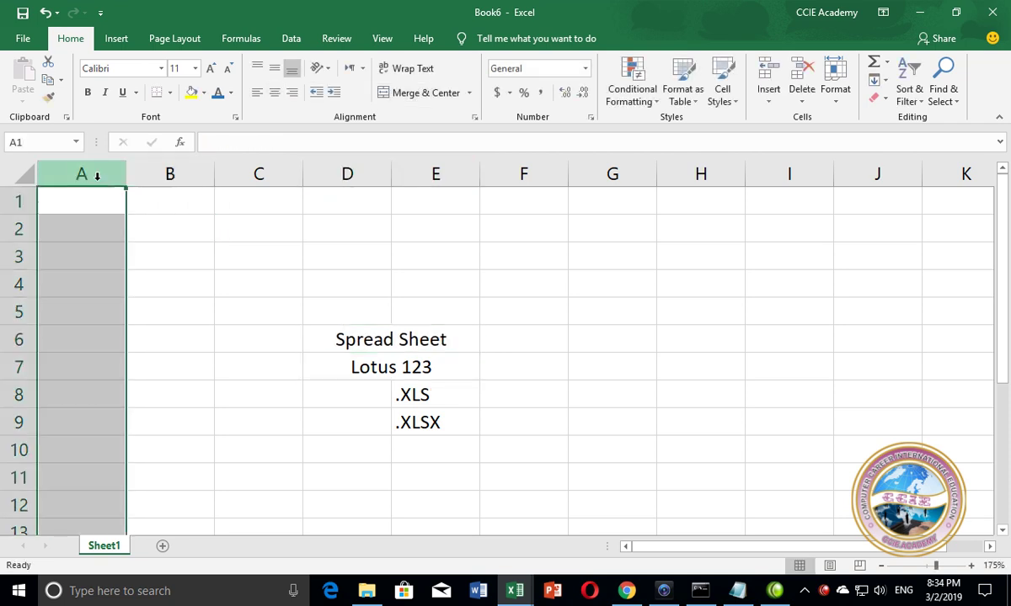
left_click(162, 174)
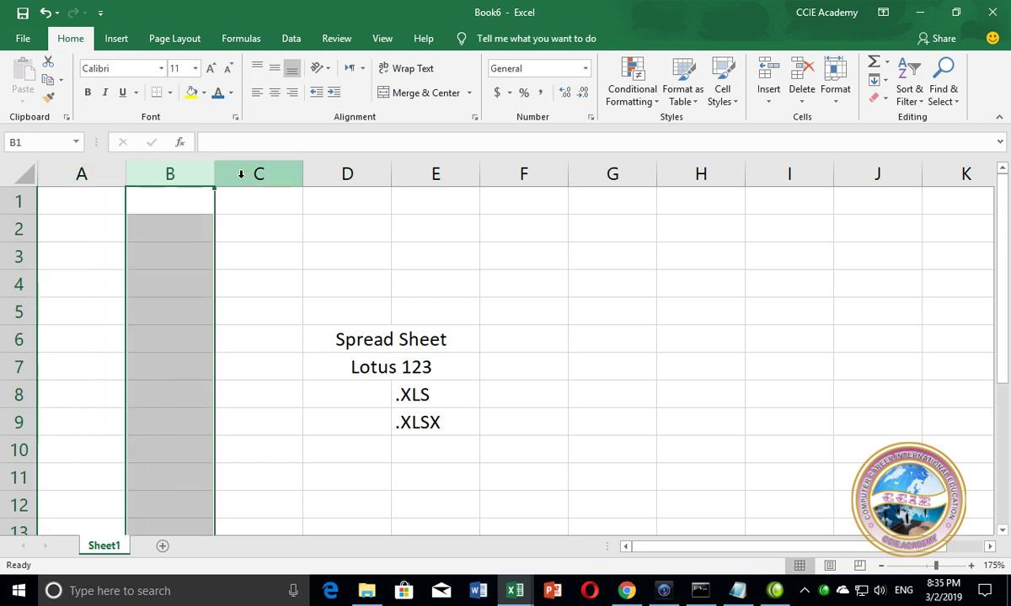
left_click(237, 174)
left_click(345, 174)
left_click(408, 174)
left_click(522, 177)
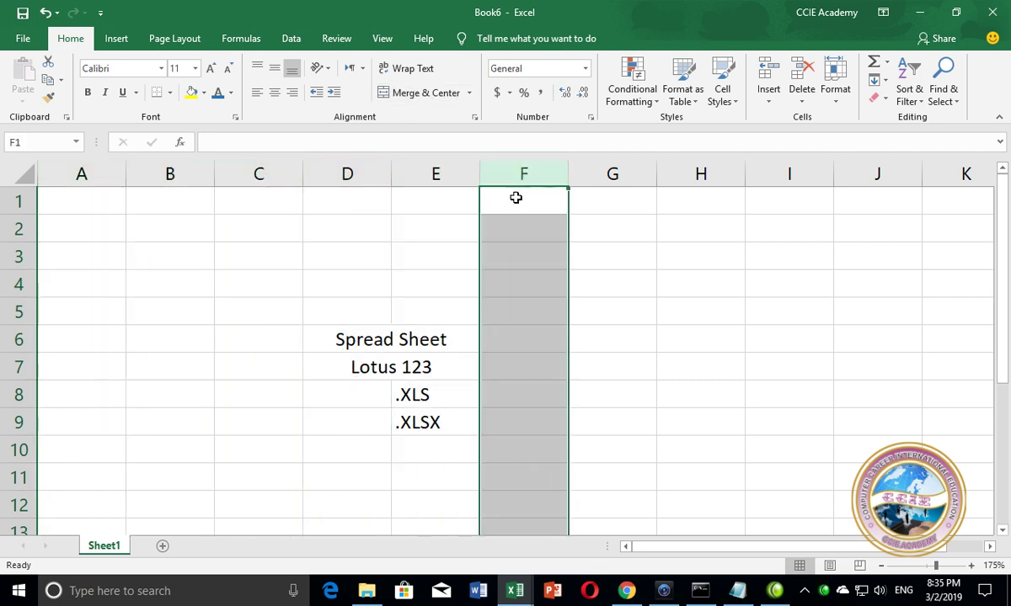
left_click(517, 198)
key("Right")
key("Right")
key("Right")
key("Right")
key("Right")
key("Right")
key("Right")
key("Right")
key("Right")
key("Right")
key("Right")
key("Right")
key("Right")
key("Right")
key("Right")
key("Right")
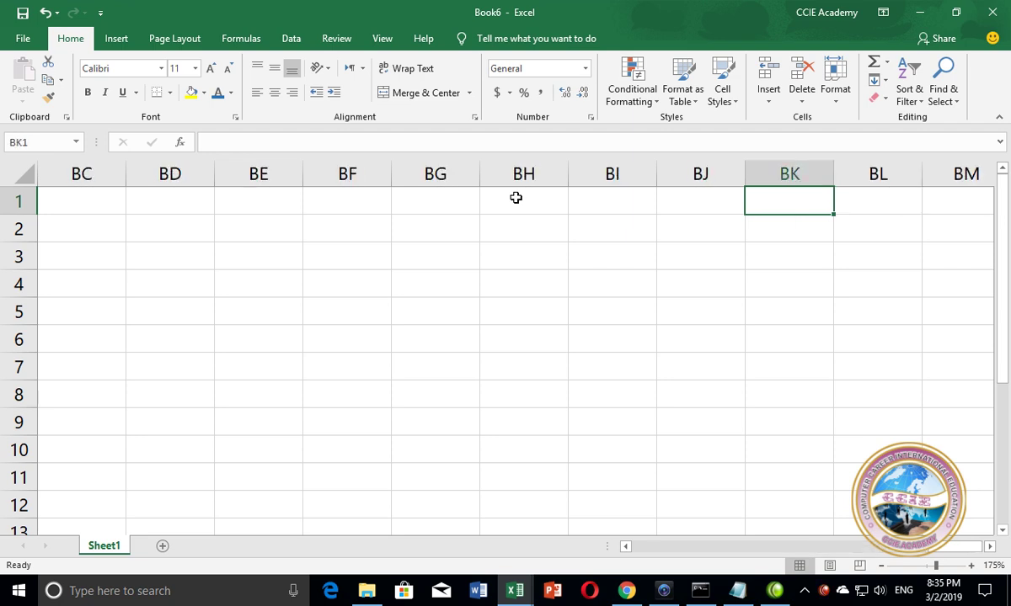
key("ctrl+Home")
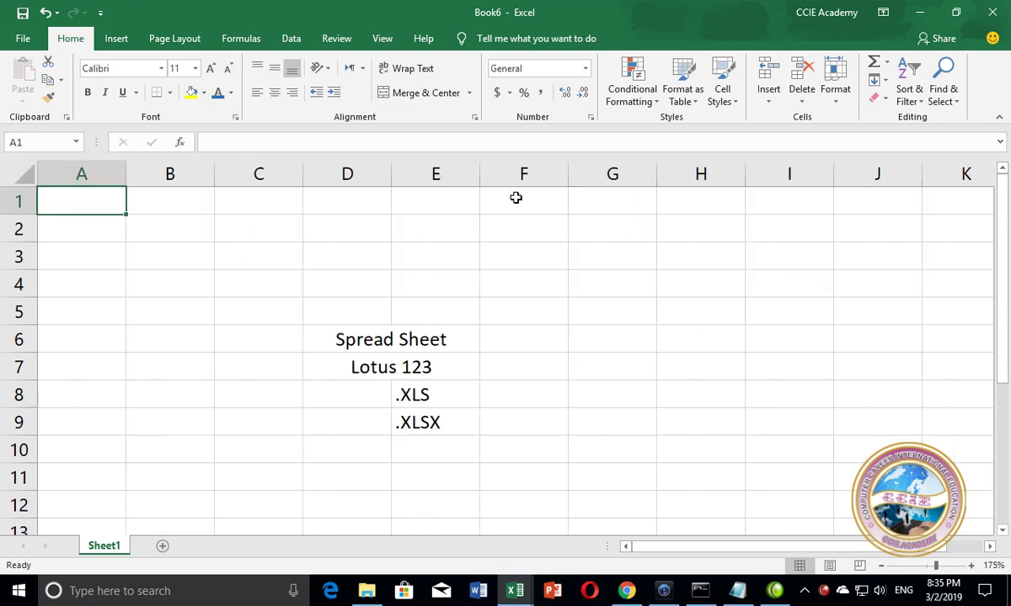
key("Down")
key("Down")
key("Down")
key("Down")
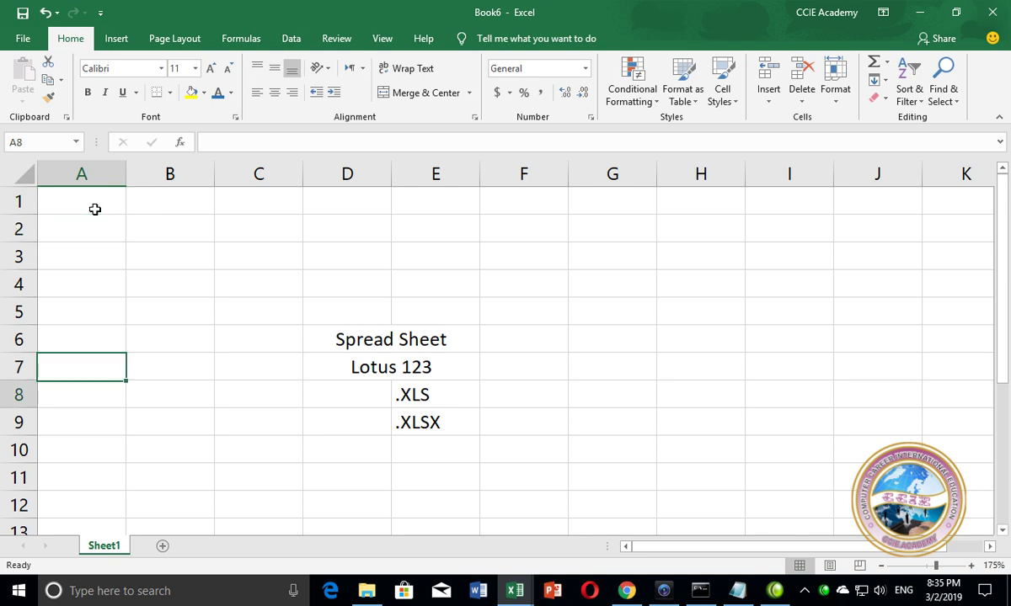
key("Down")
key("Down")
key("Down")
key("Down")
key("Down")
key("Down")
key("Up")
key("Up")
key("Up")
key("Up")
key("Up")
key("Up")
key("Up")
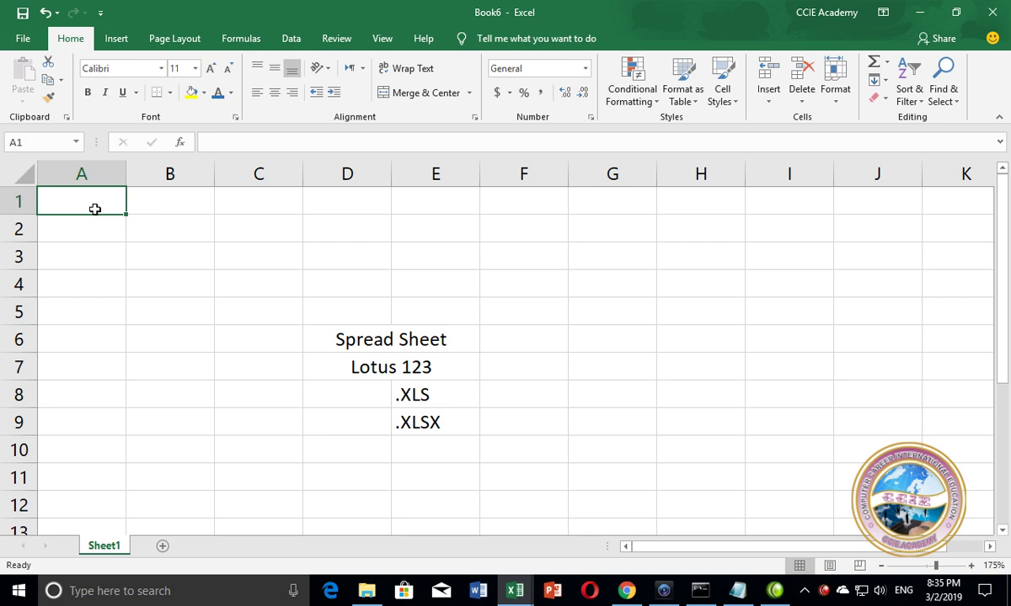
key("ctrl+Right")
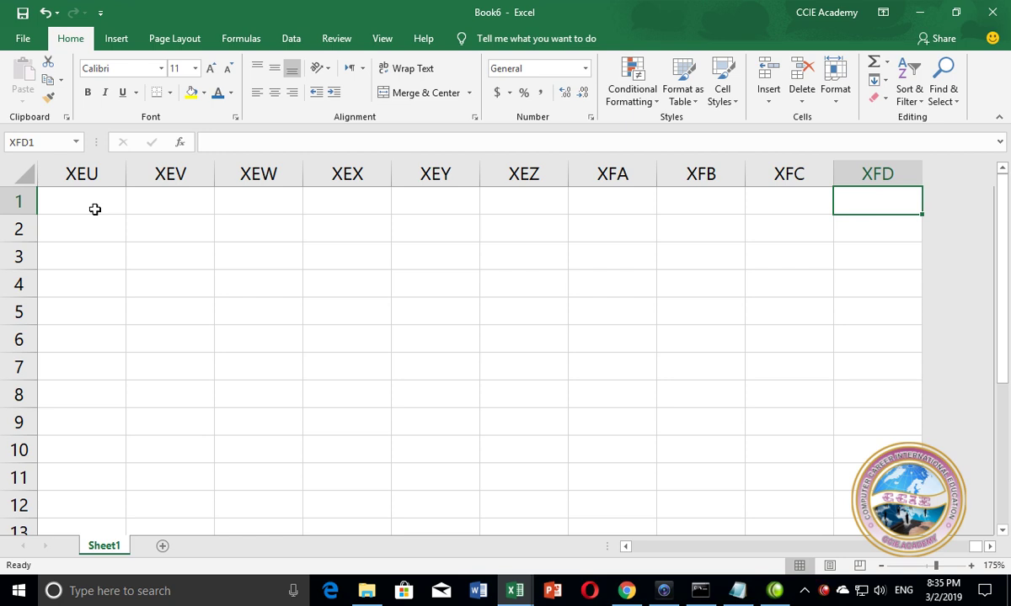
key("ctrl+Home")
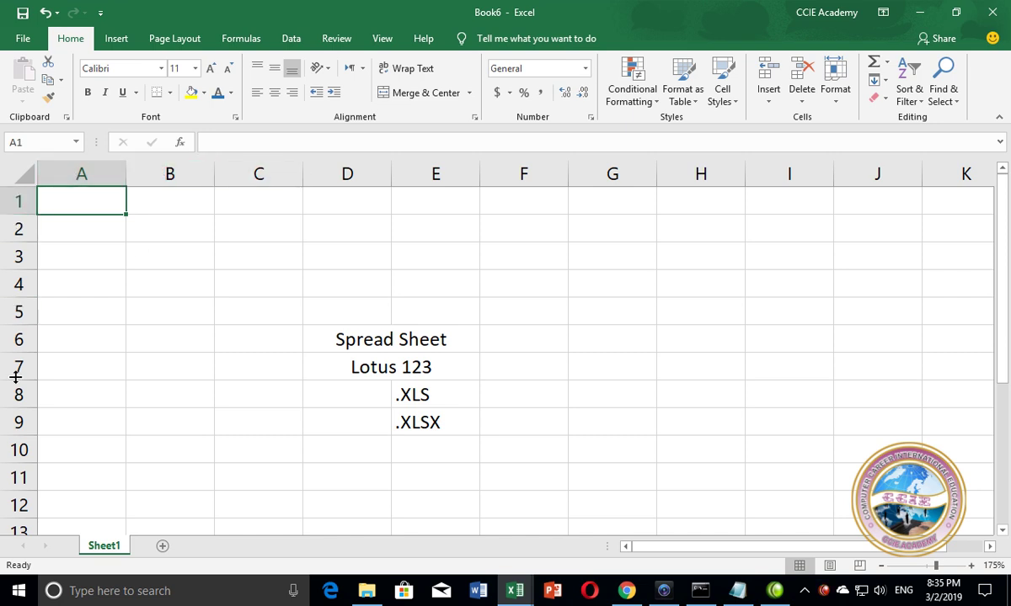
Apply a Series fill to row 1 with stop value 1000000
left_click(91, 229)
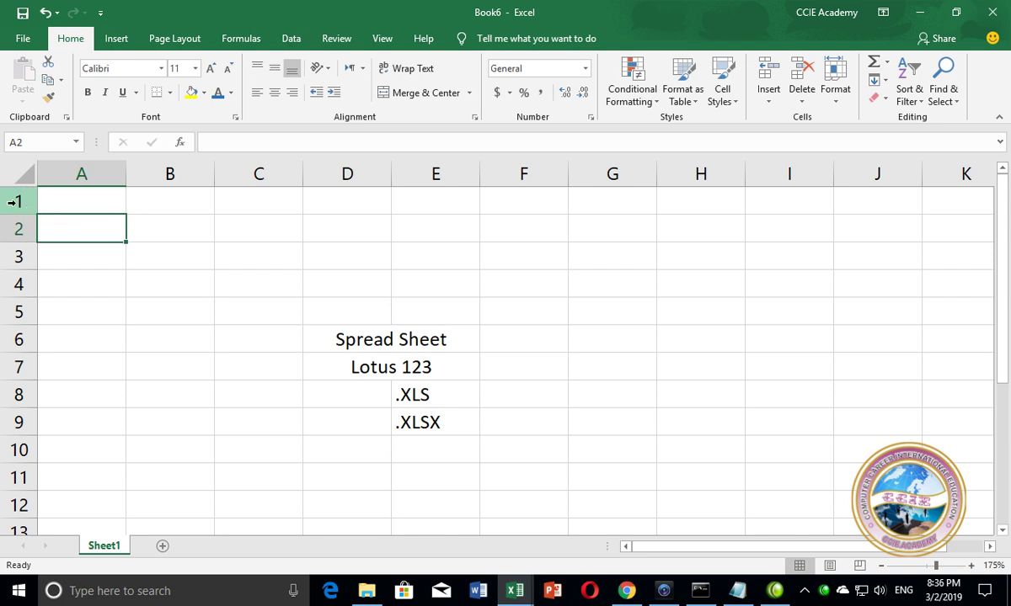
left_click(14, 202)
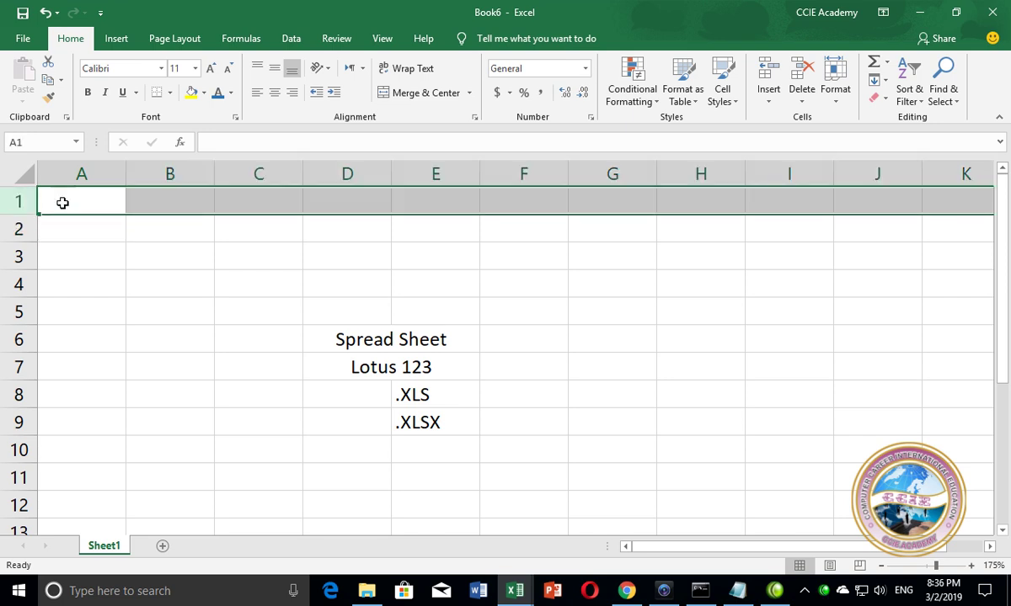
left_click(889, 81)
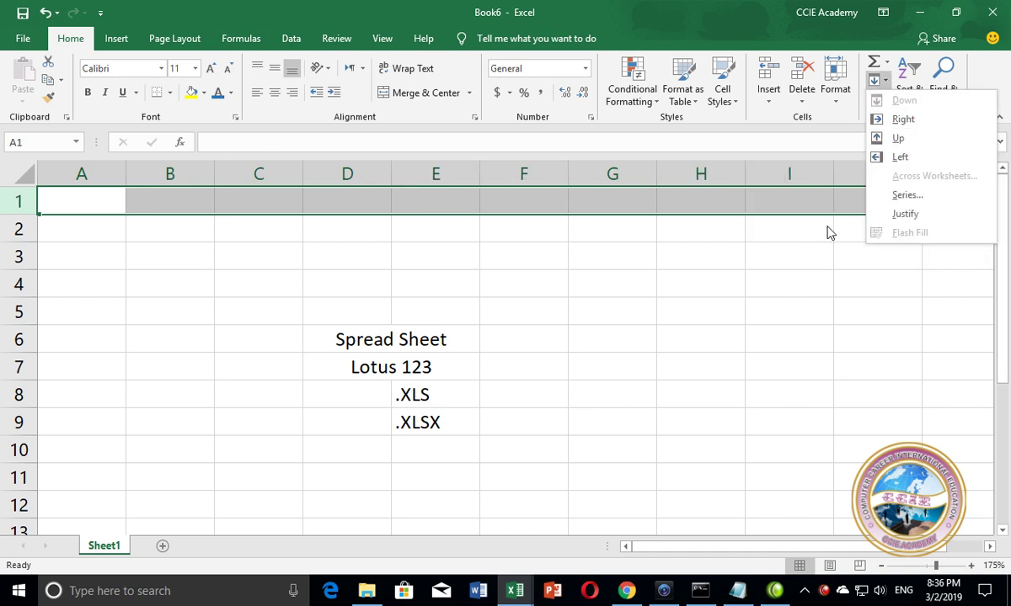
left_click(922, 75)
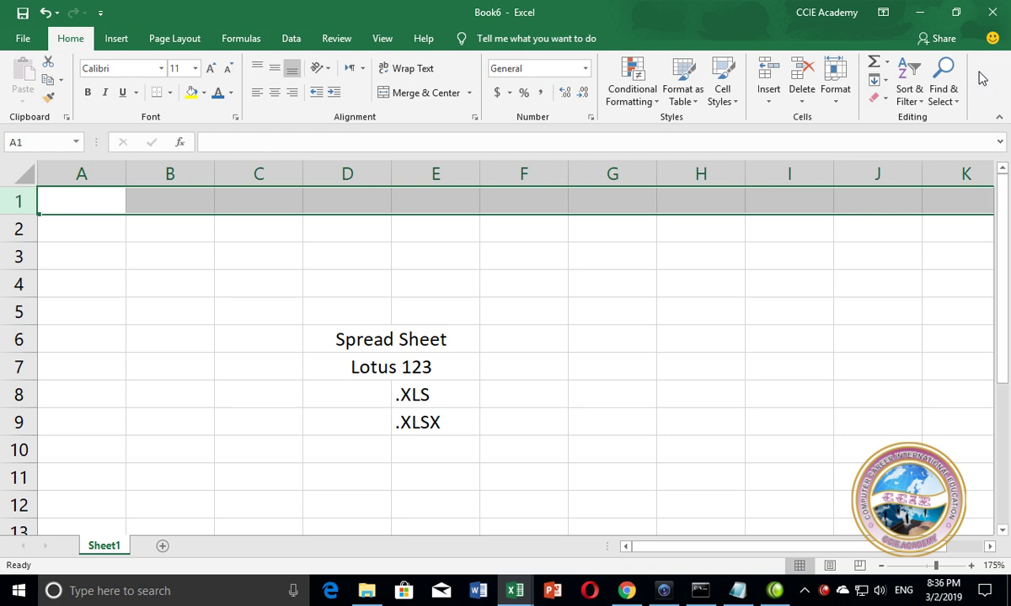
left_click(877, 80)
left_click(902, 195)
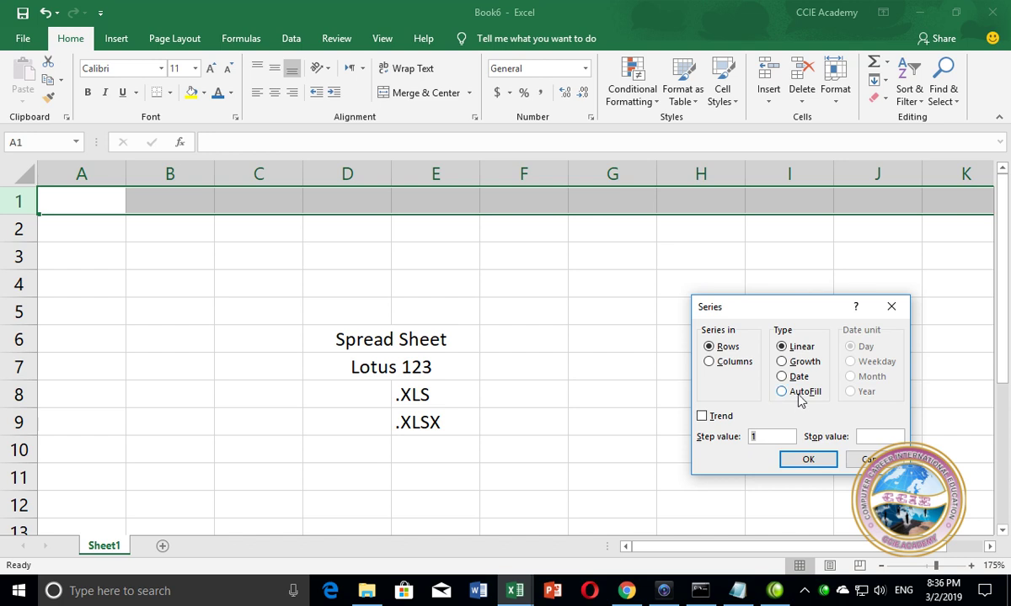
left_click(874, 435)
type("1000000")
left_click(812, 464)
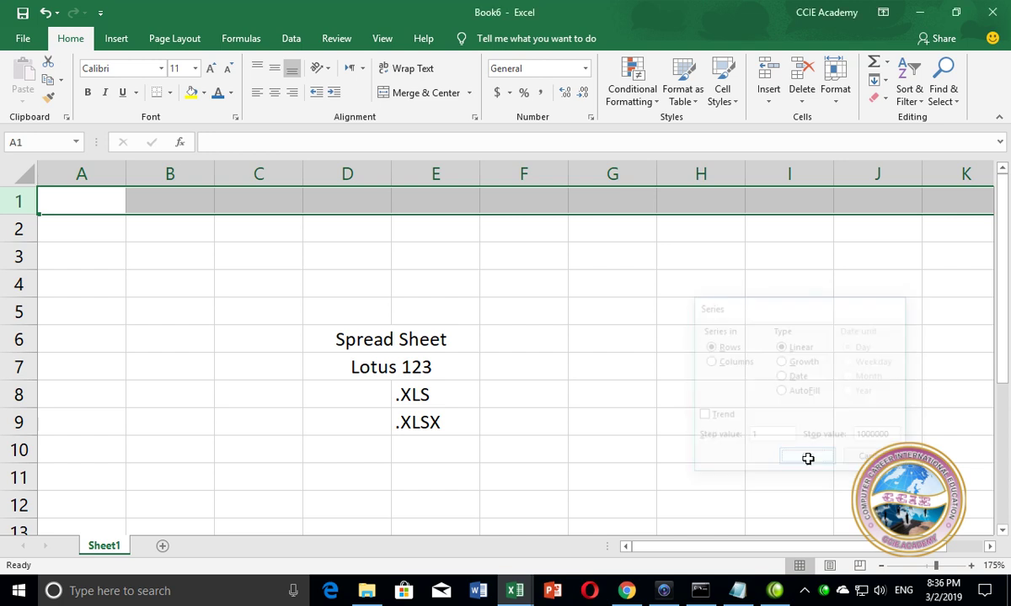
Enter the starting value 1 in cell A1
left_click(116, 196)
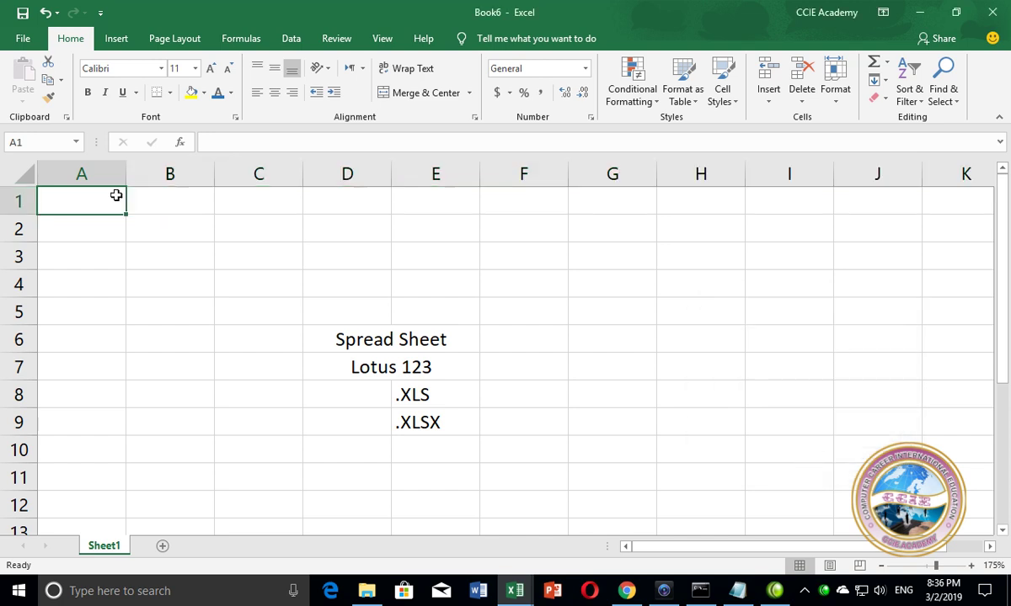
type("1")
key("Tab")
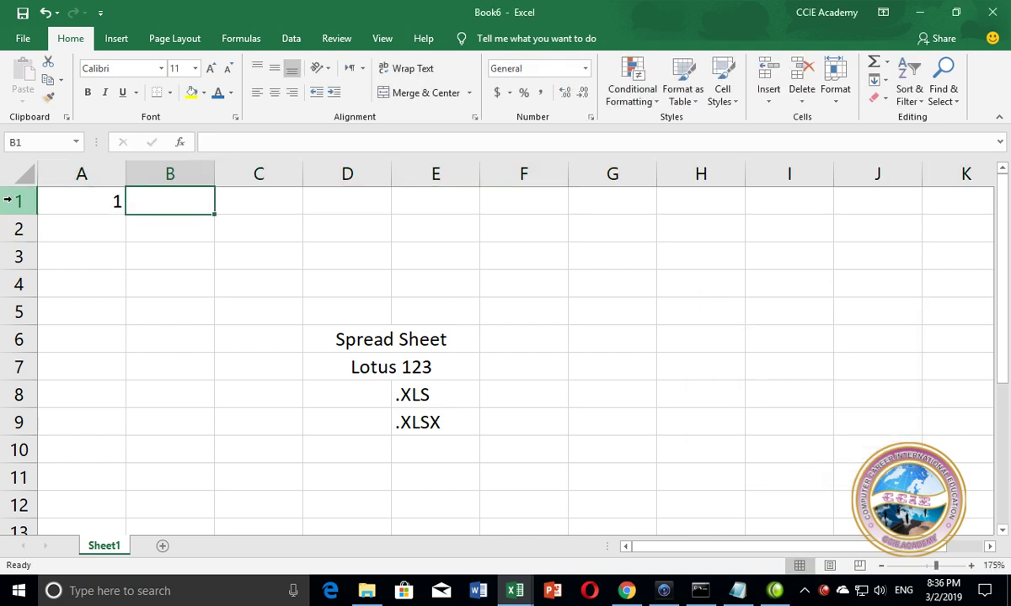
left_click(14, 198)
left_click(880, 80)
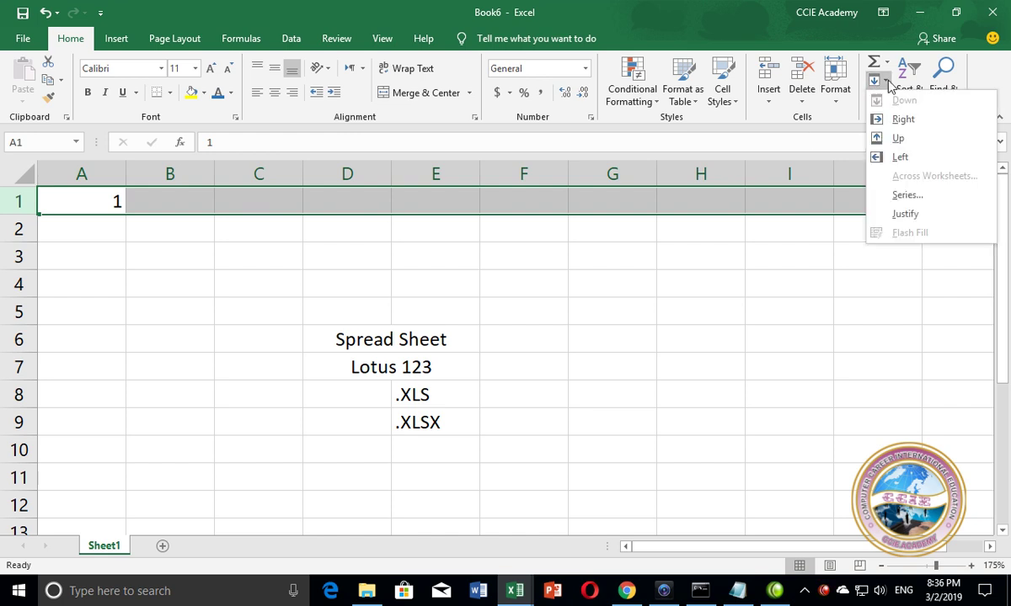
left_click(907, 194)
left_click(870, 435)
type("1000000000")
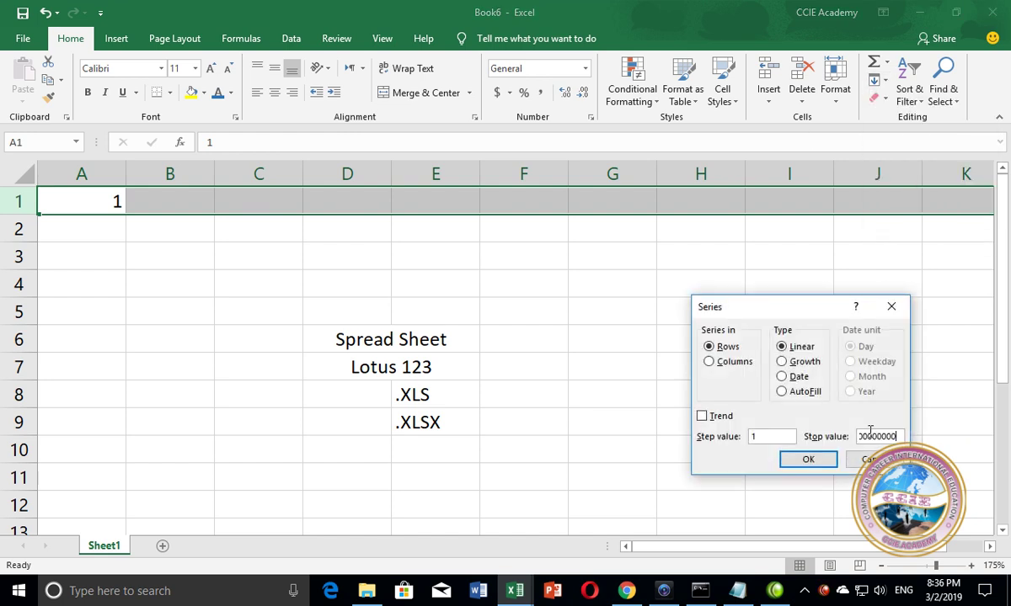
left_click(809, 461)
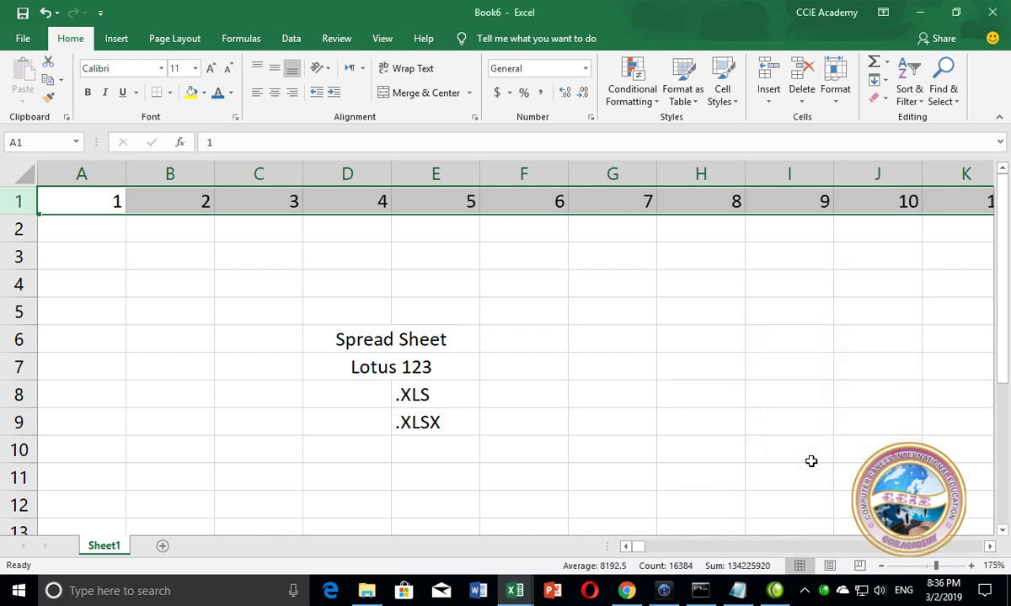
Check that the series ends at 16384 in column XFD, then clear row 1
left_click(93, 200)
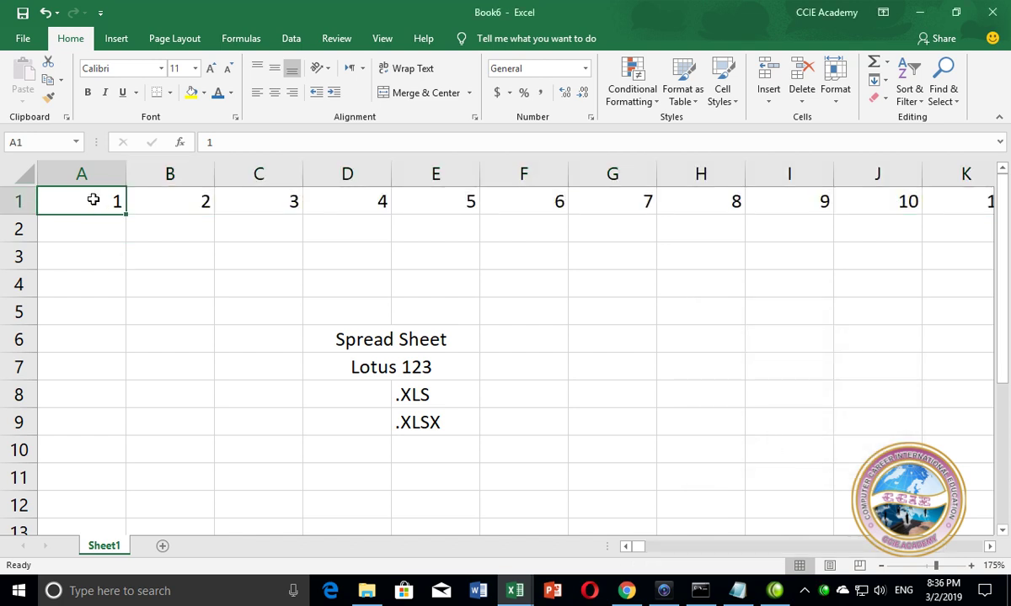
key("ctrl+Right")
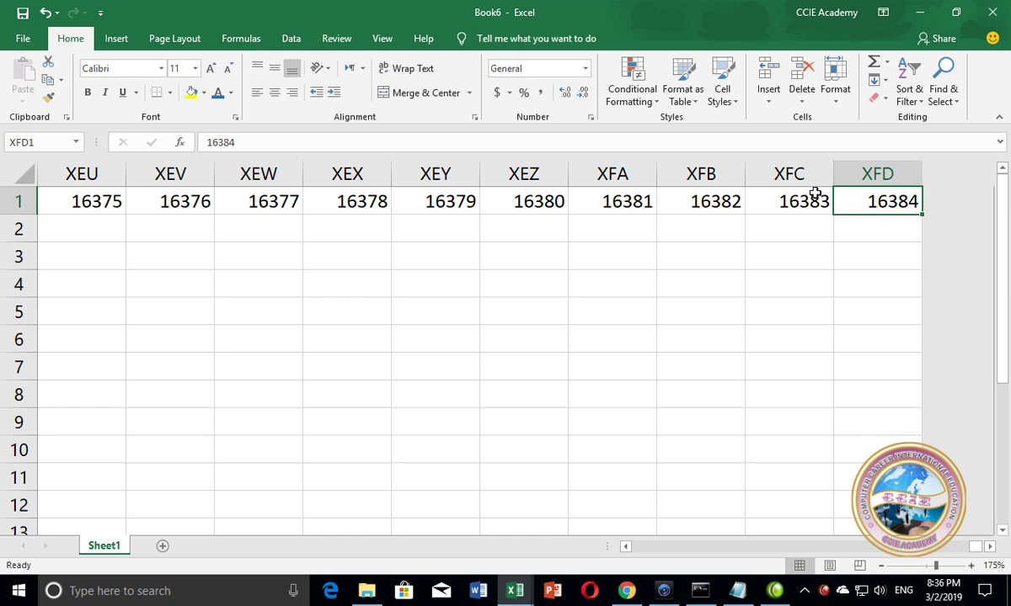
key("ctrl+Left")
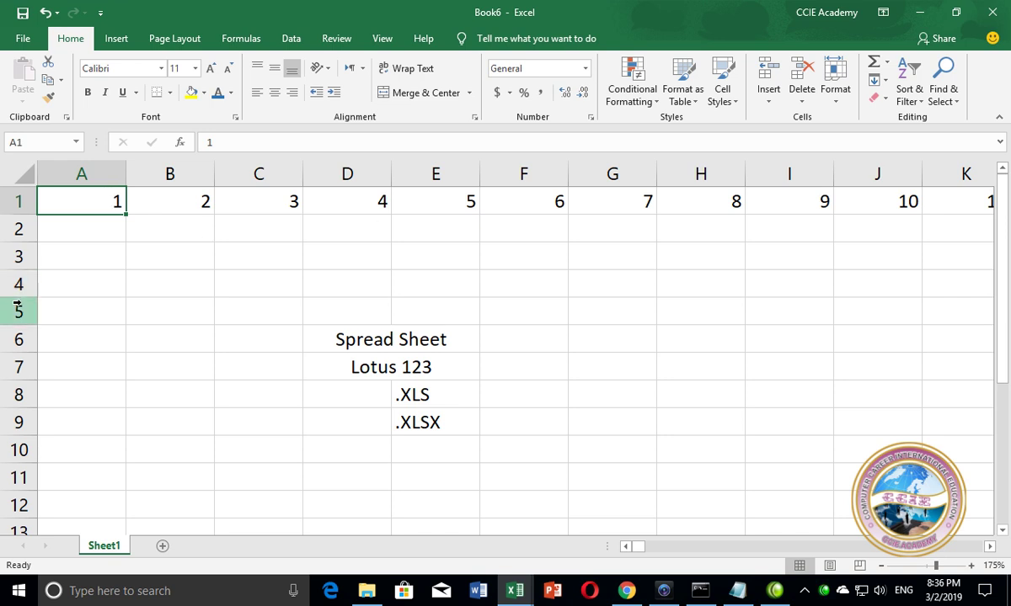
left_click(19, 201)
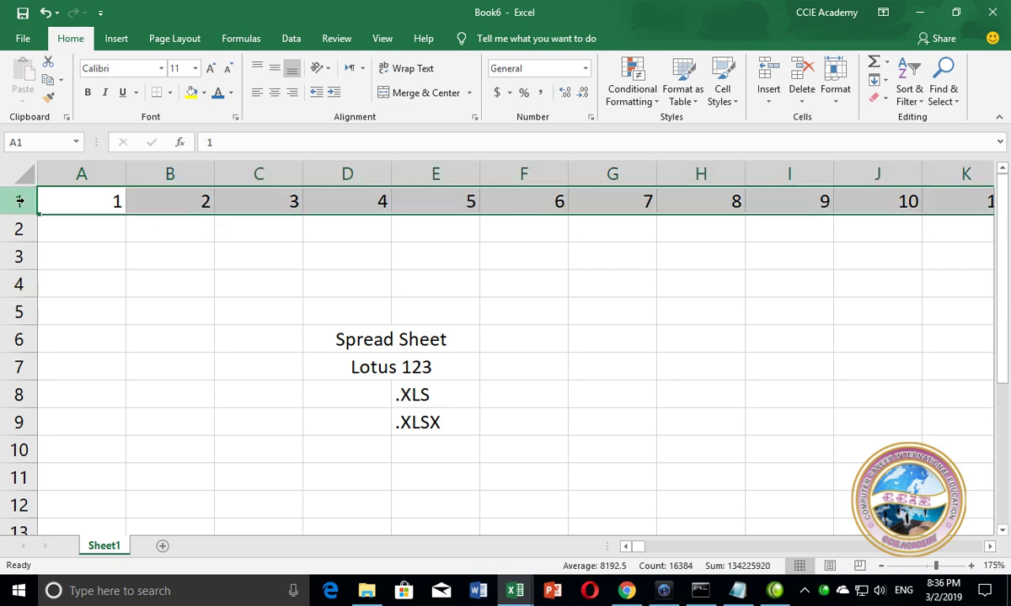
key("Delete")
left_click(80, 202)
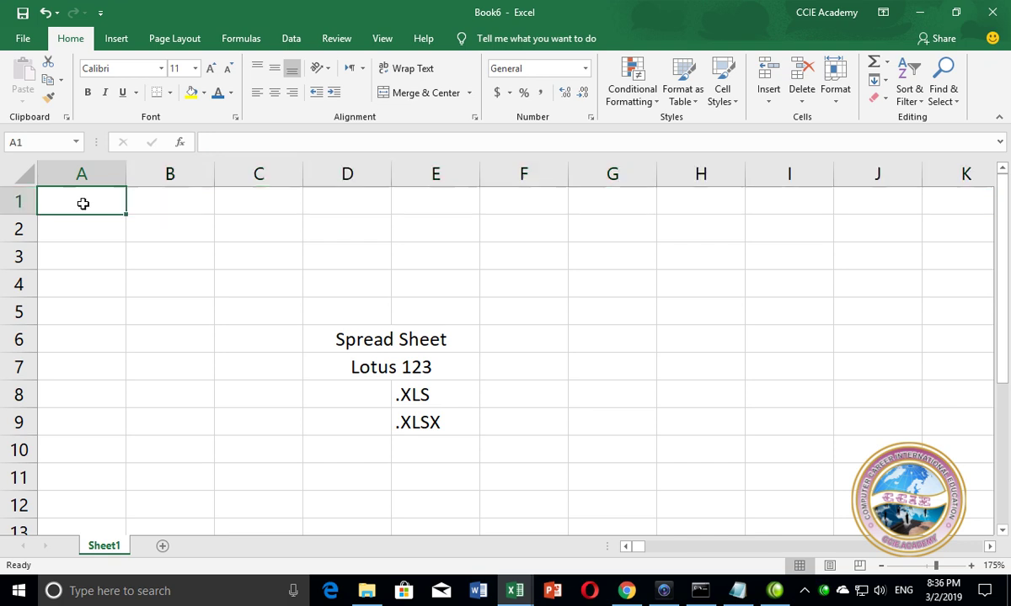
Turn on R1C1 reference style in Excel Options' Formulas settings so columns show numbers
left_click(22, 38)
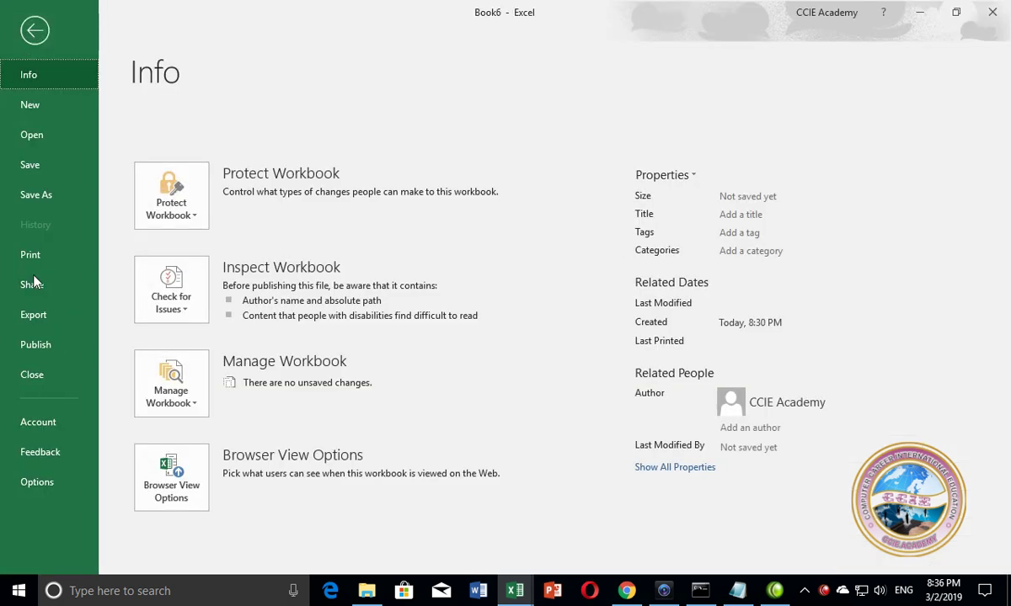
left_click(36, 484)
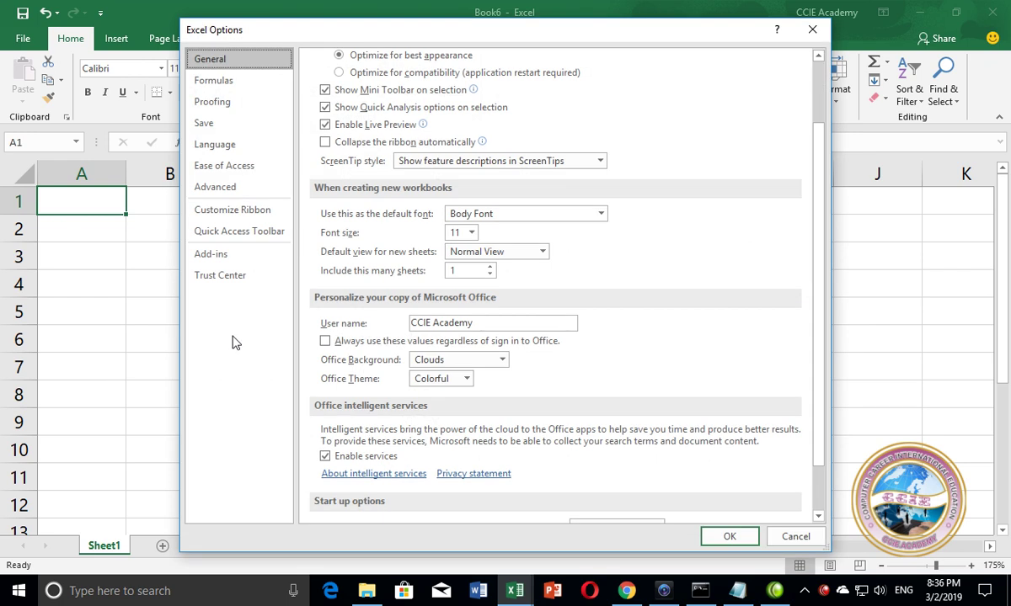
left_click(233, 81)
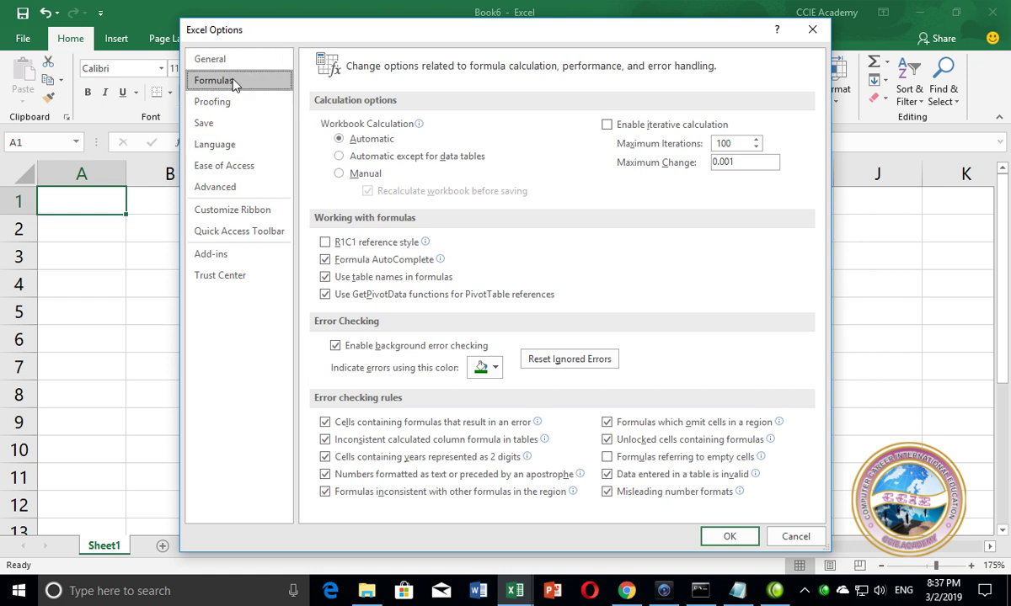
left_click(324, 242)
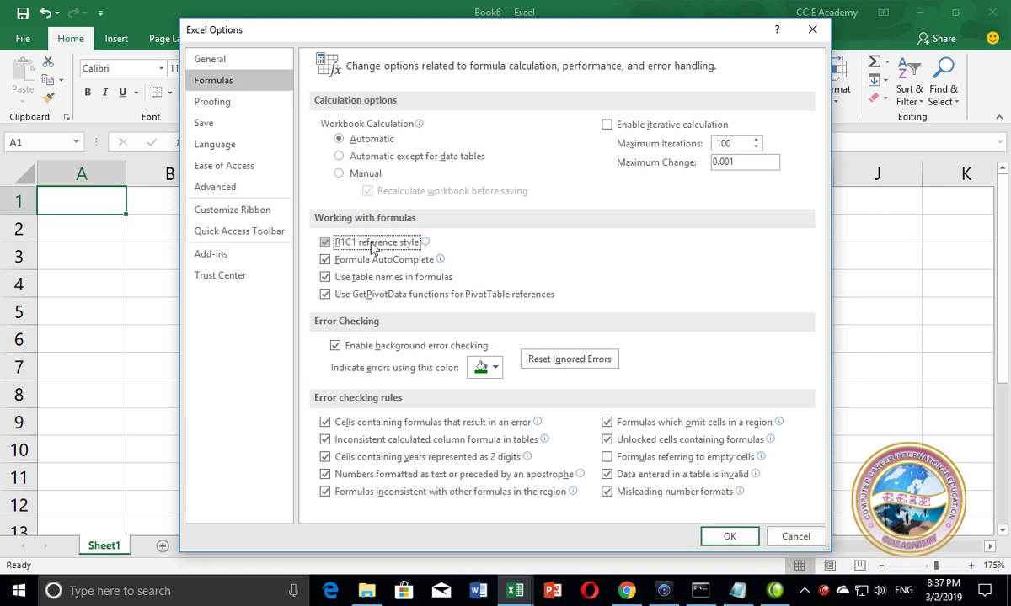
left_click(716, 540)
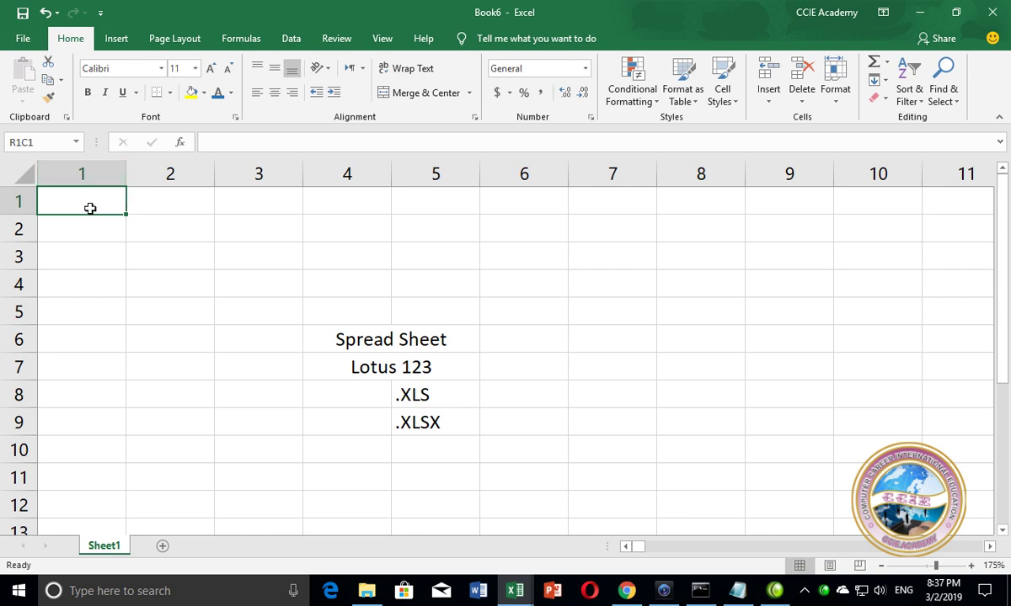
key("ctrl+Right")
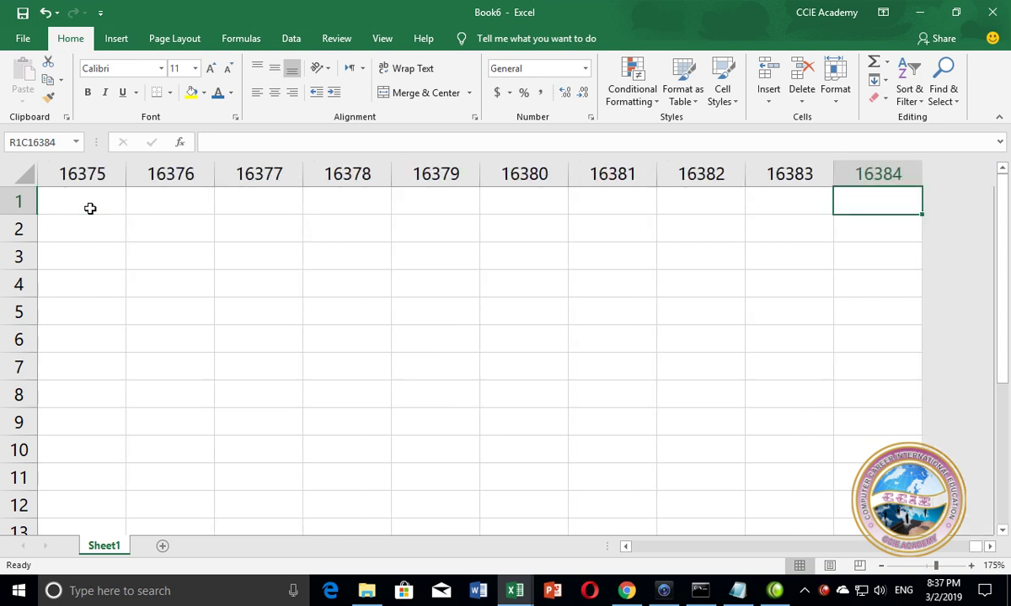
key("ctrl+Left")
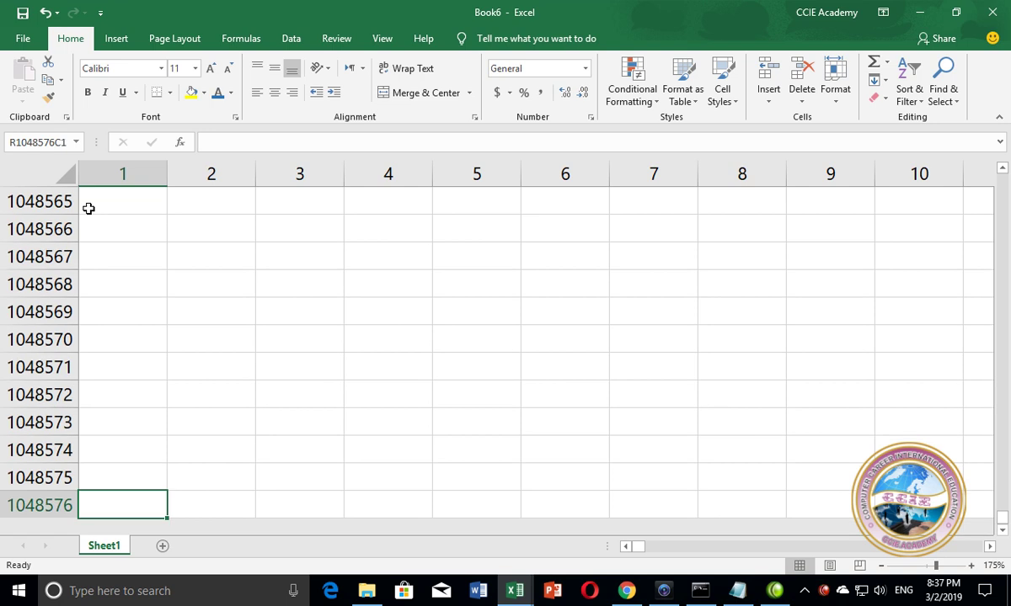
key("ctrl+Up")
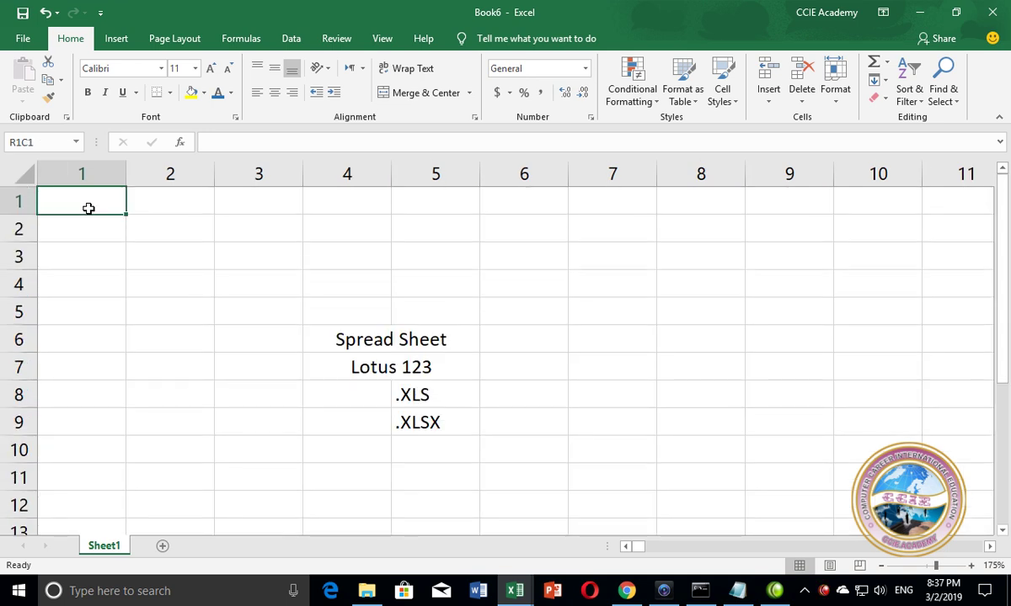
left_click(338, 339)
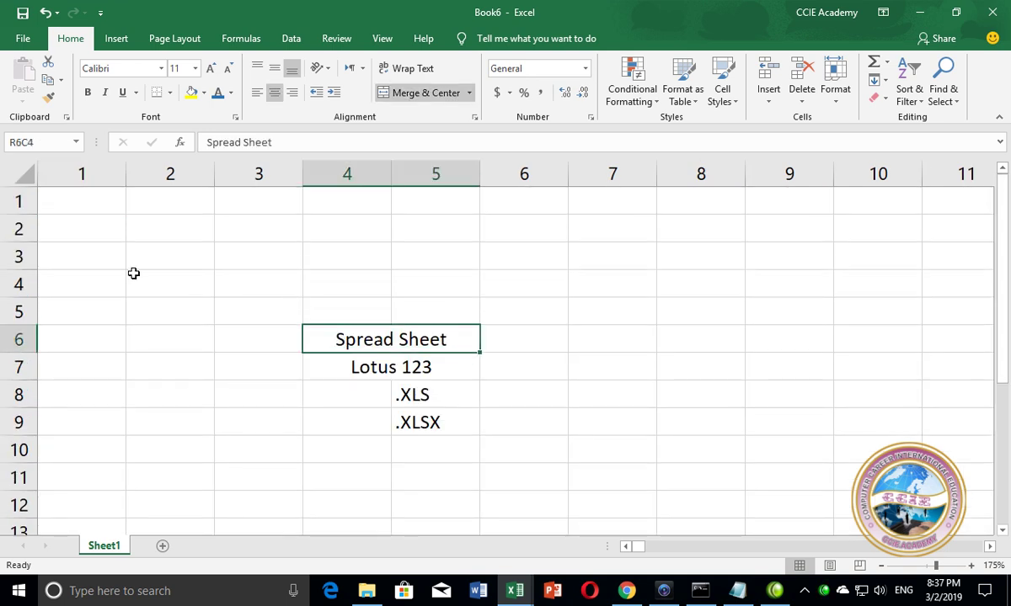
left_click(84, 204)
left_click(152, 229)
In R4C2, enter a ROWS formula over column 1 to return 1048576 rows per sheet
left_click(103, 210)
mouse_move(104, 210)
left_mouse_down()
mouse_move(259, 263)
mouse_move(258, 278)
left_mouse_up()
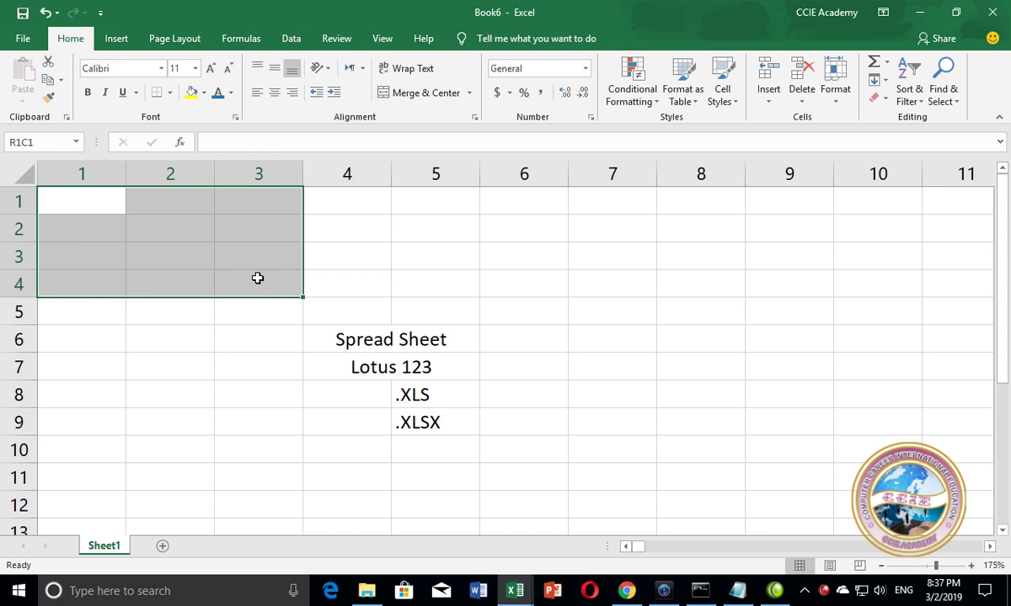
left_click(258, 278)
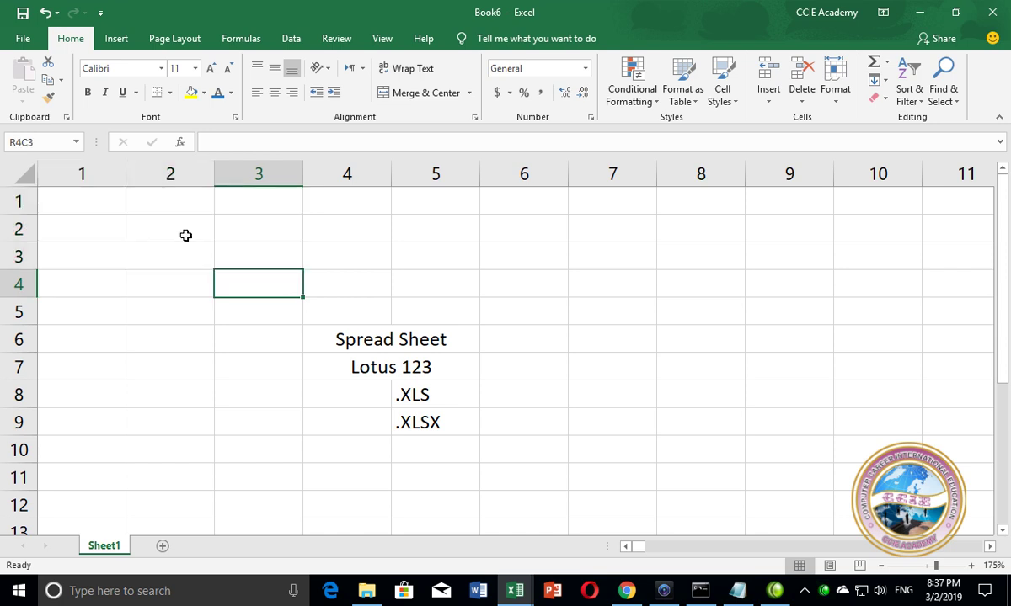
left_click(196, 273)
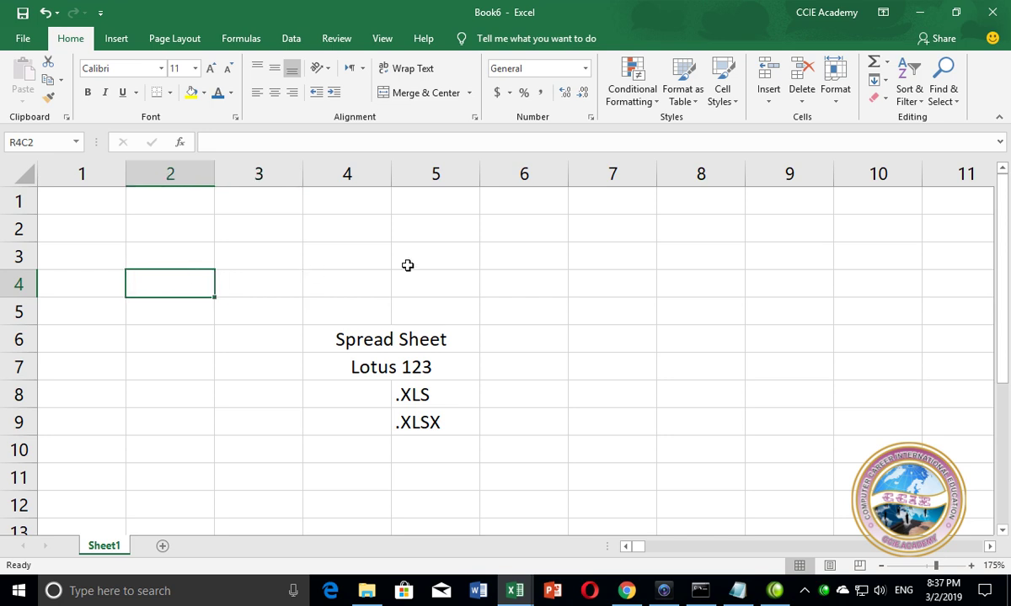
type("=rows")
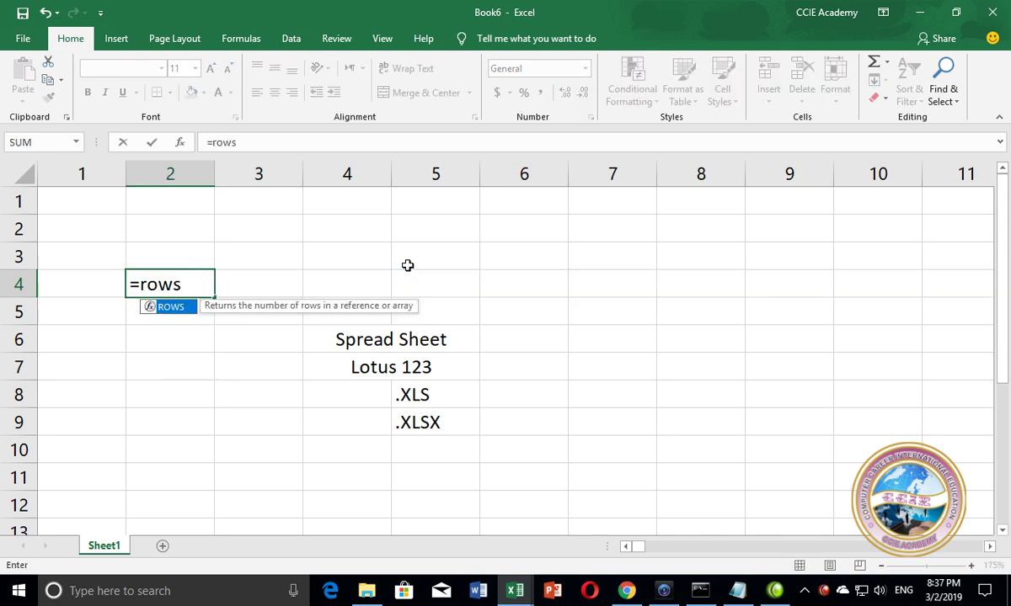
type("(")
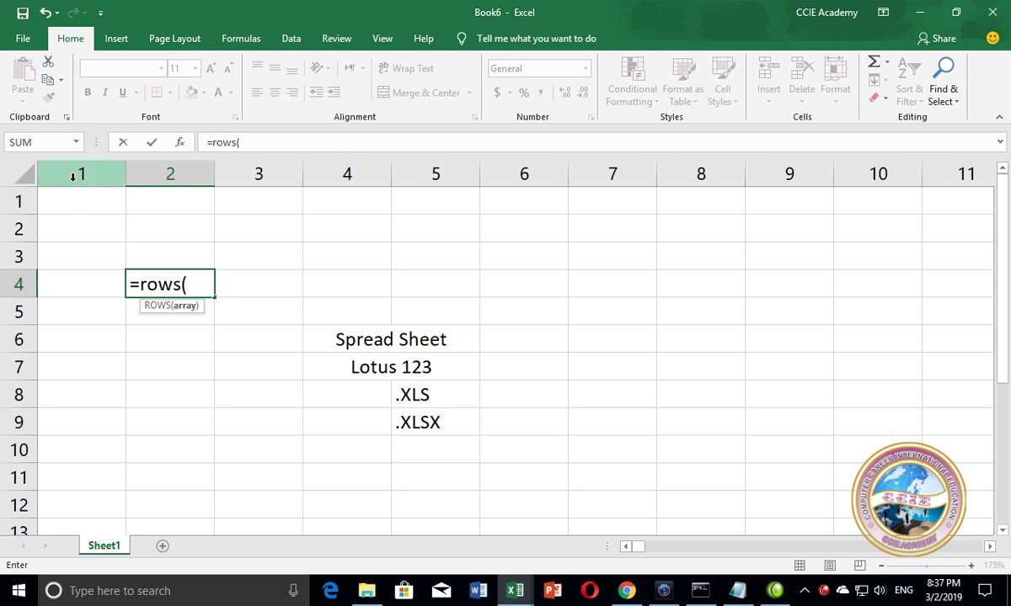
left_click(73, 175)
key("Return")
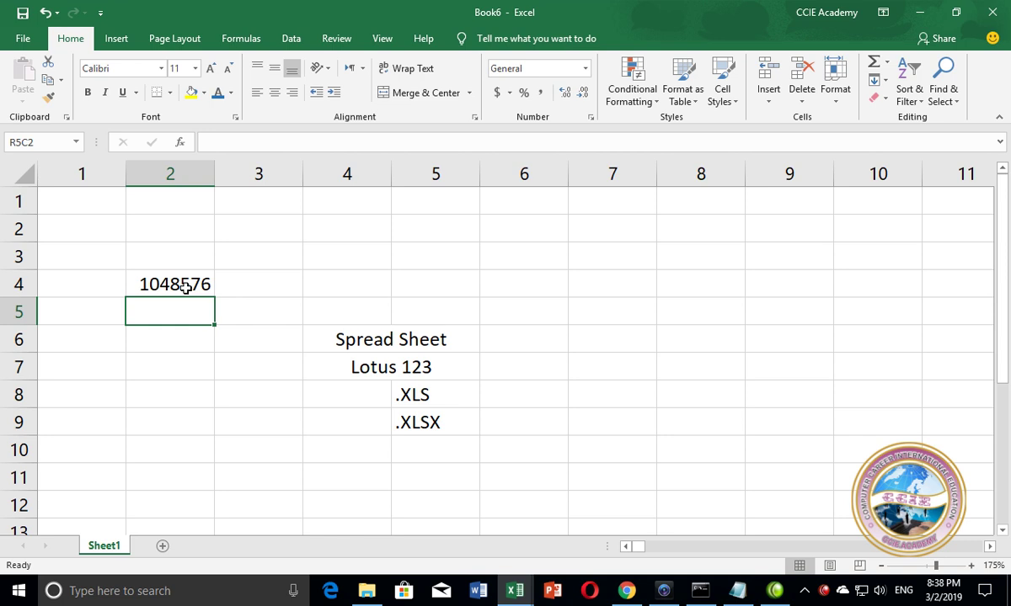
Untick R1C1 reference style in the Formulas options to restore lettered columns, then select B6
left_click(84, 168)
left_click(165, 229)
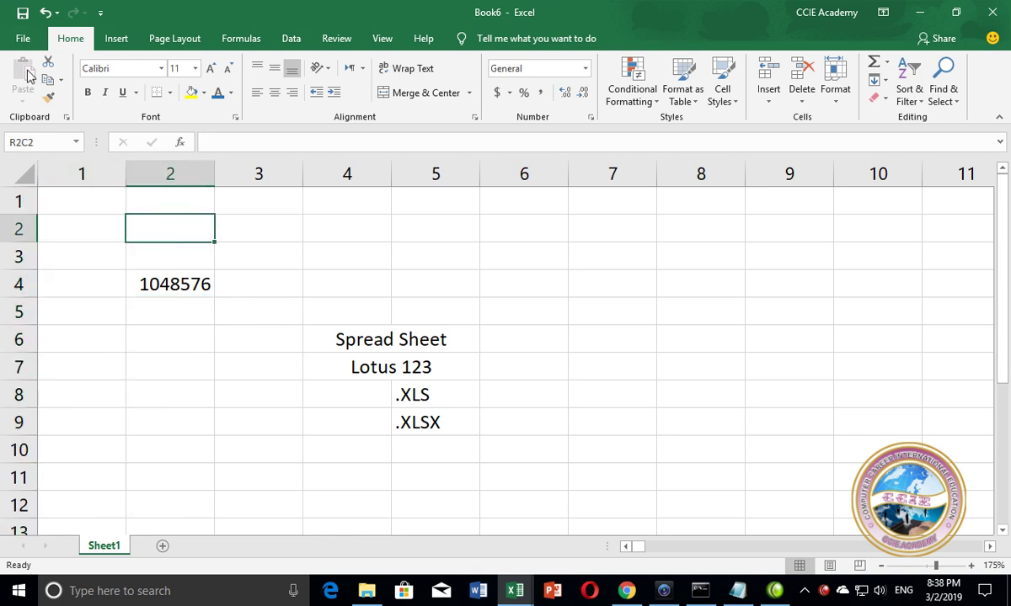
left_click(22, 38)
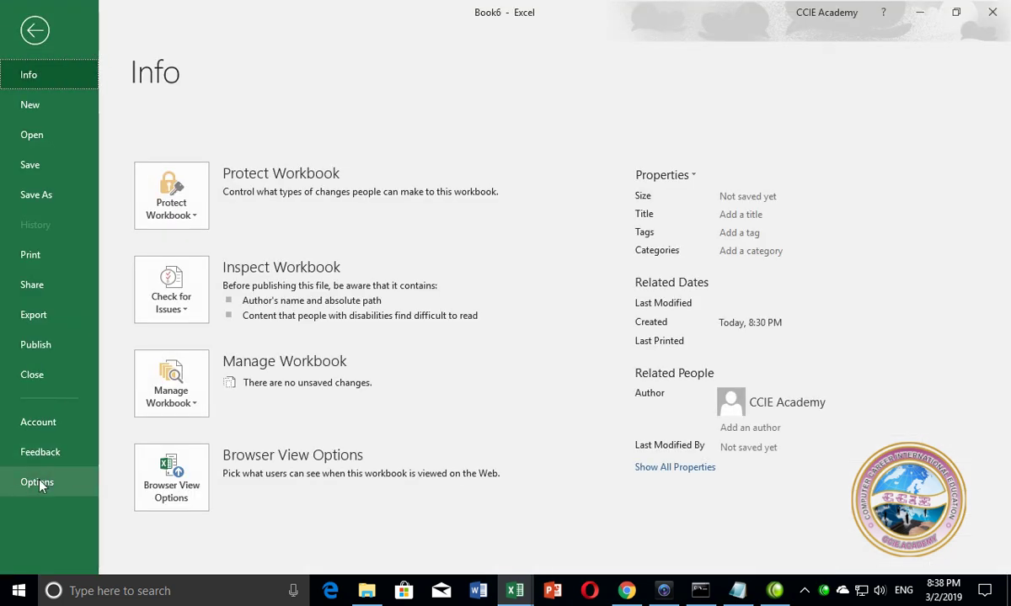
left_click(37, 482)
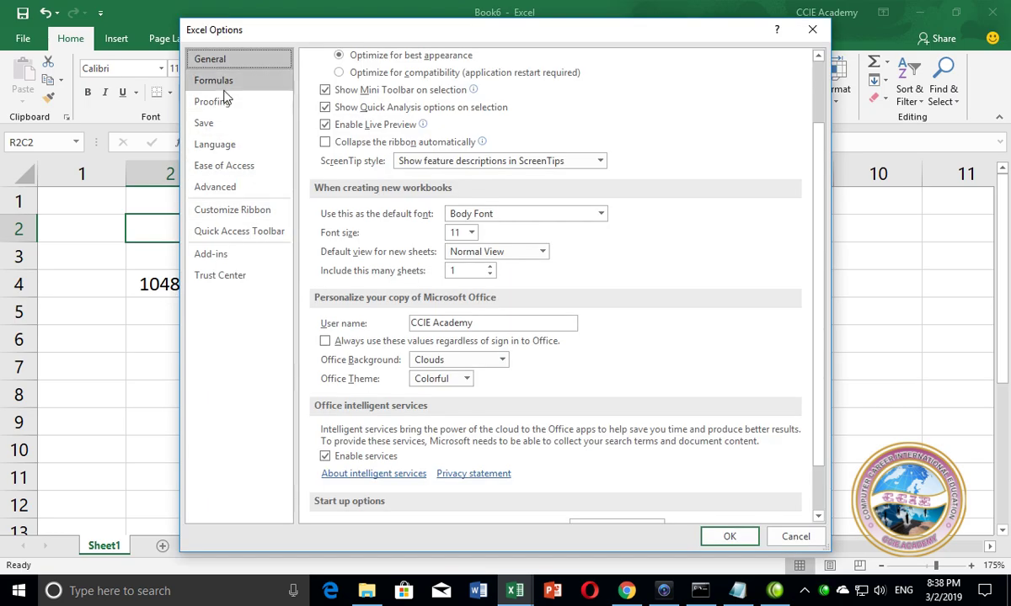
left_click(217, 82)
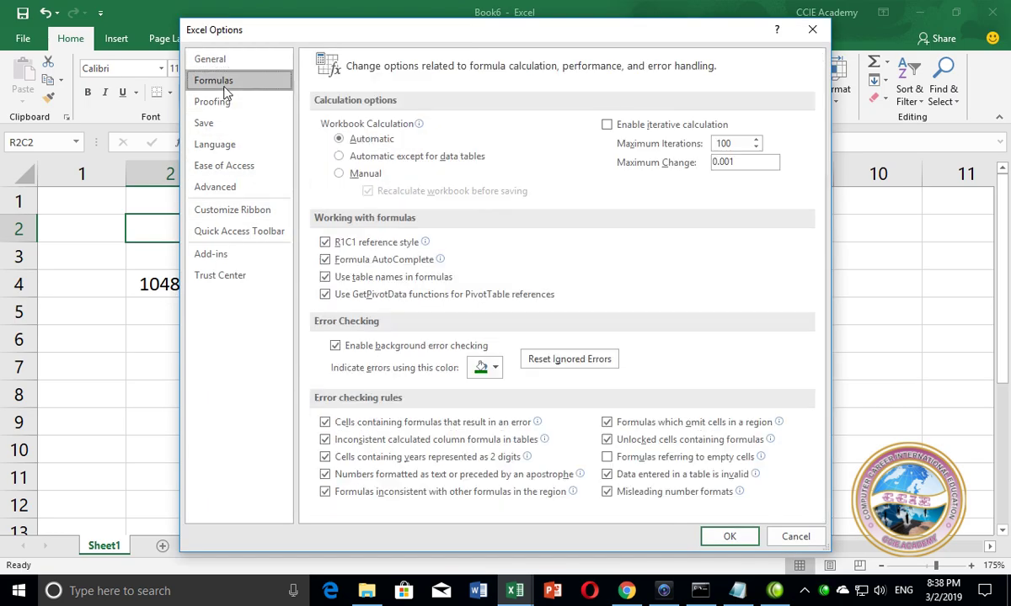
left_click(326, 243)
left_click(728, 537)
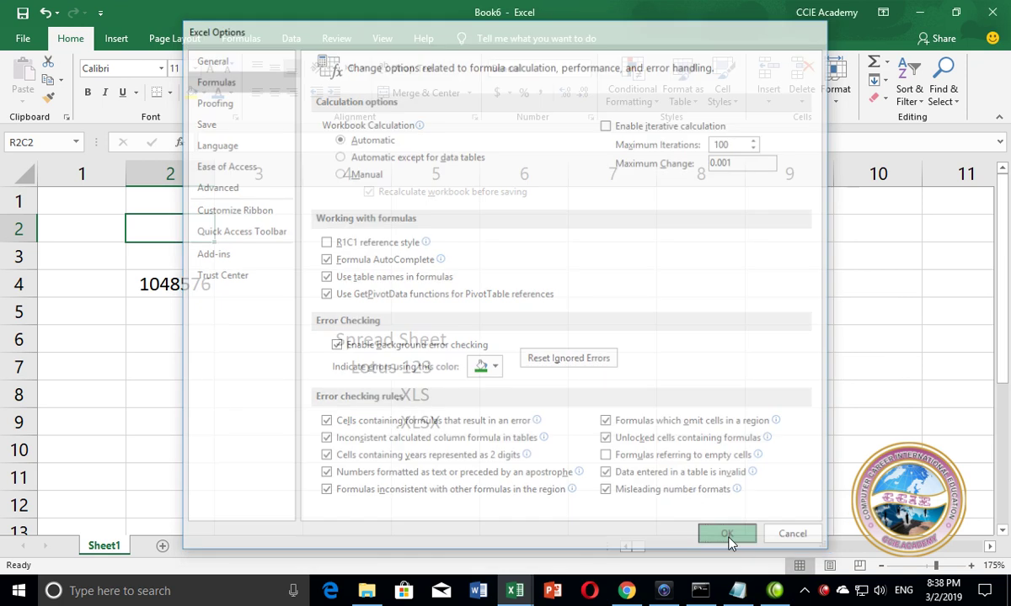
left_click(187, 338)
In B6, enter a COLUMNS formula over row 1 to show 16384 columns per sheet
type("=")
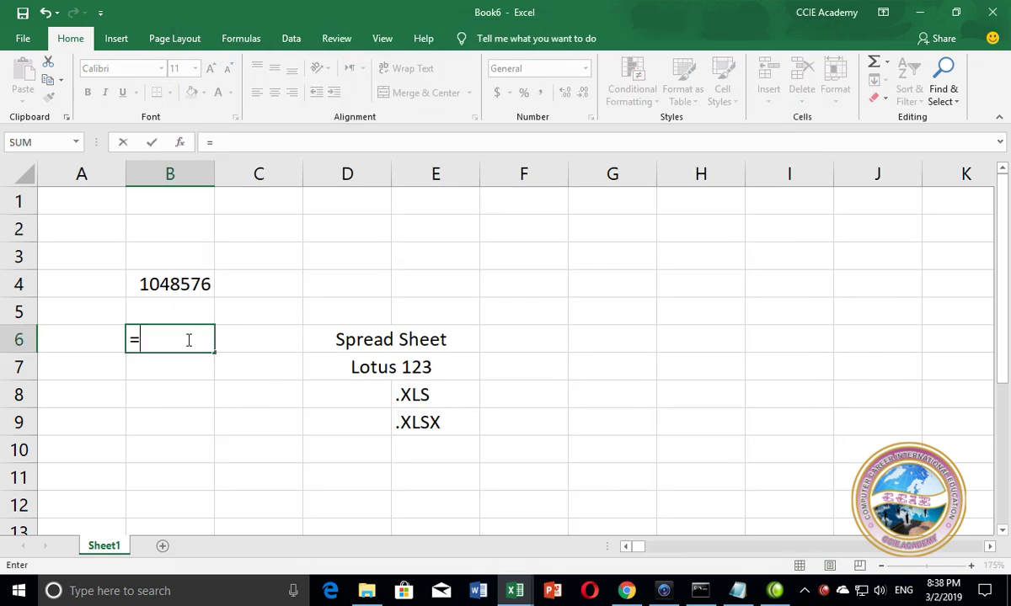
type("columns")
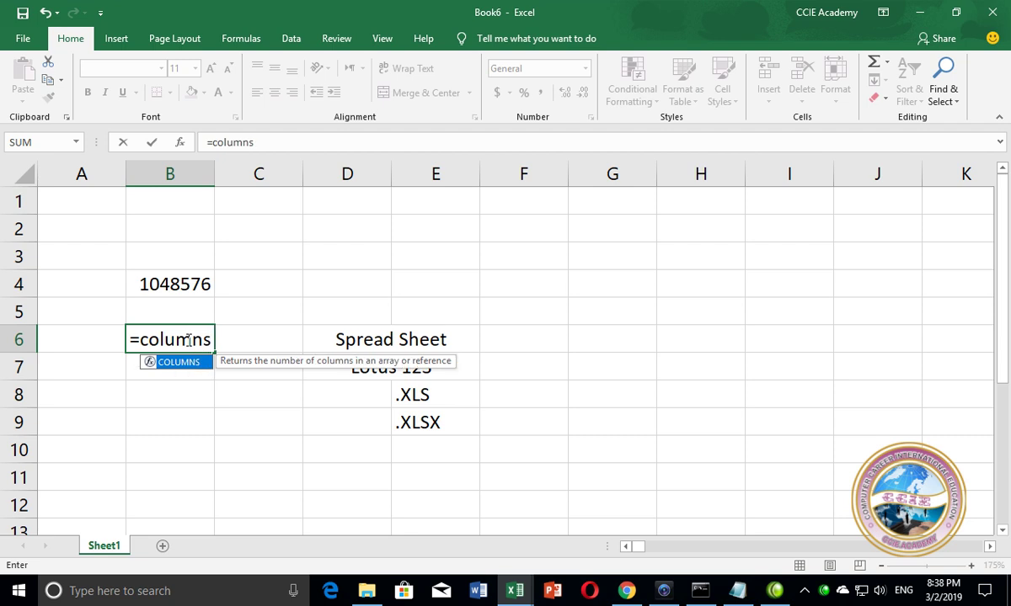
type("(")
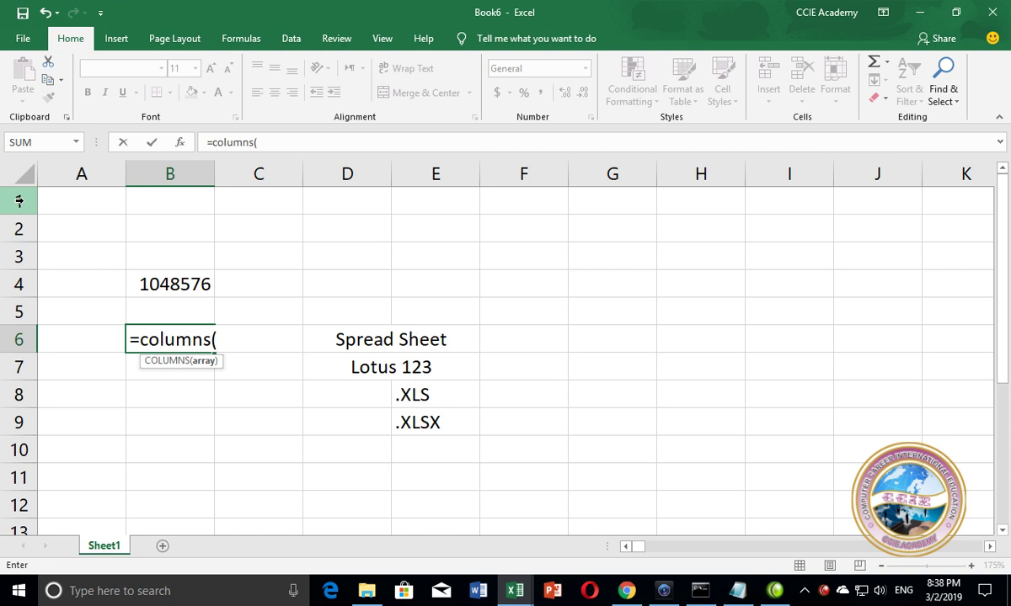
left_click(19, 201)
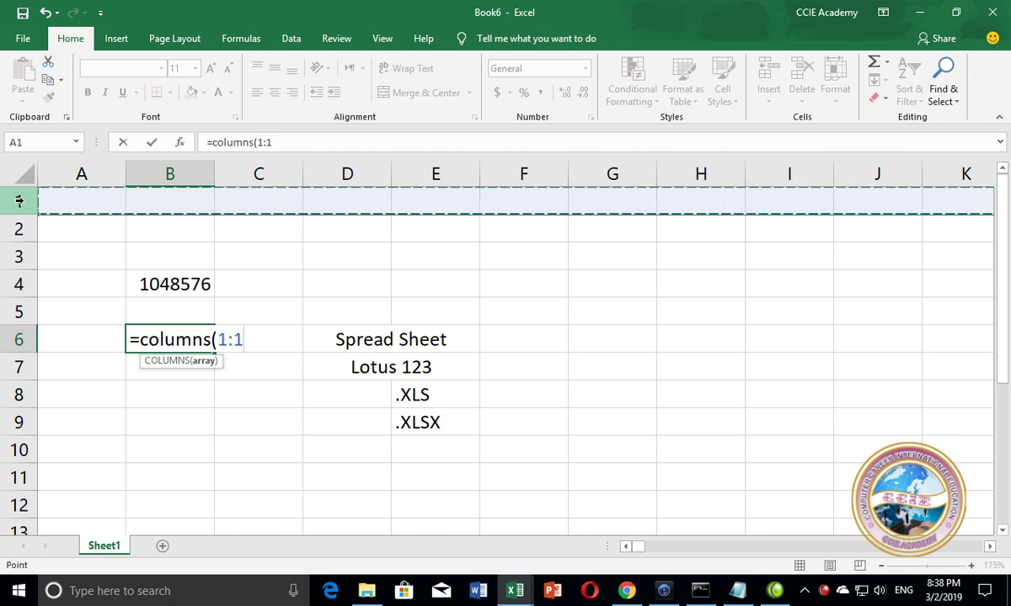
key("Return")
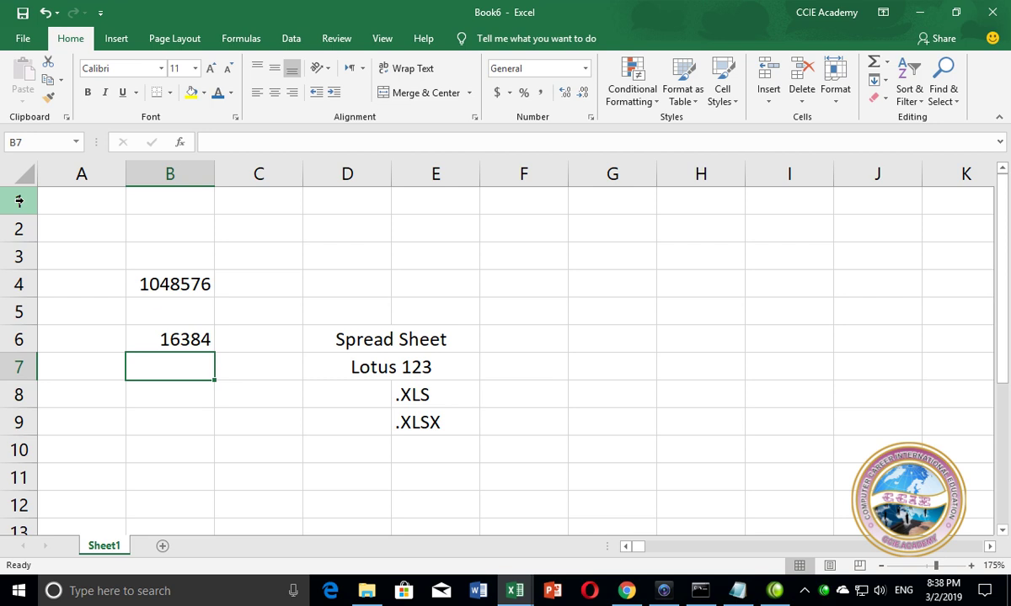
Move between cells C4, B5 and D4, settling back on B5
left_click(248, 282)
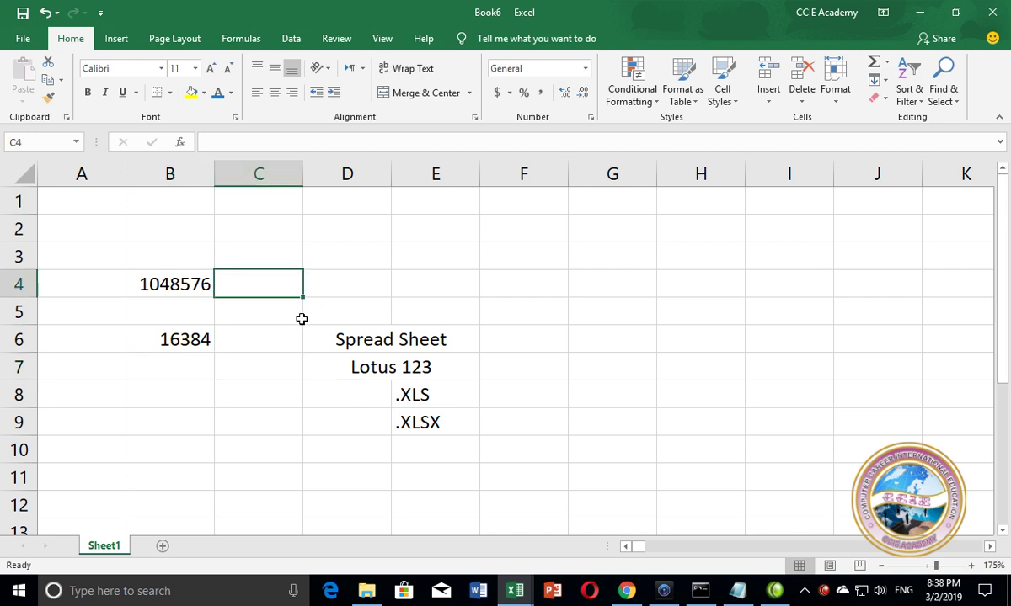
left_click(178, 319)
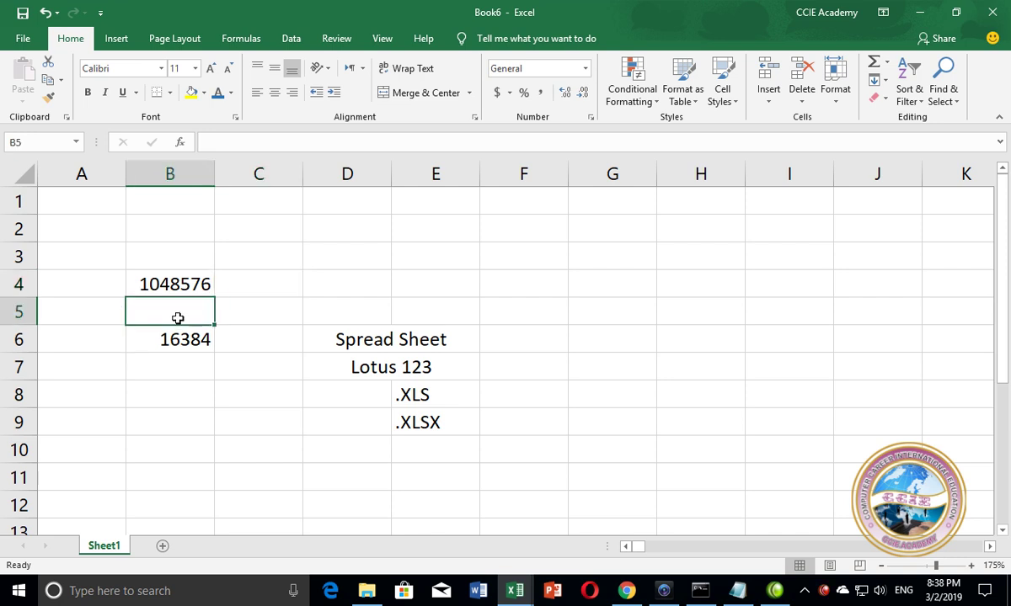
left_click(280, 282)
left_click(343, 273)
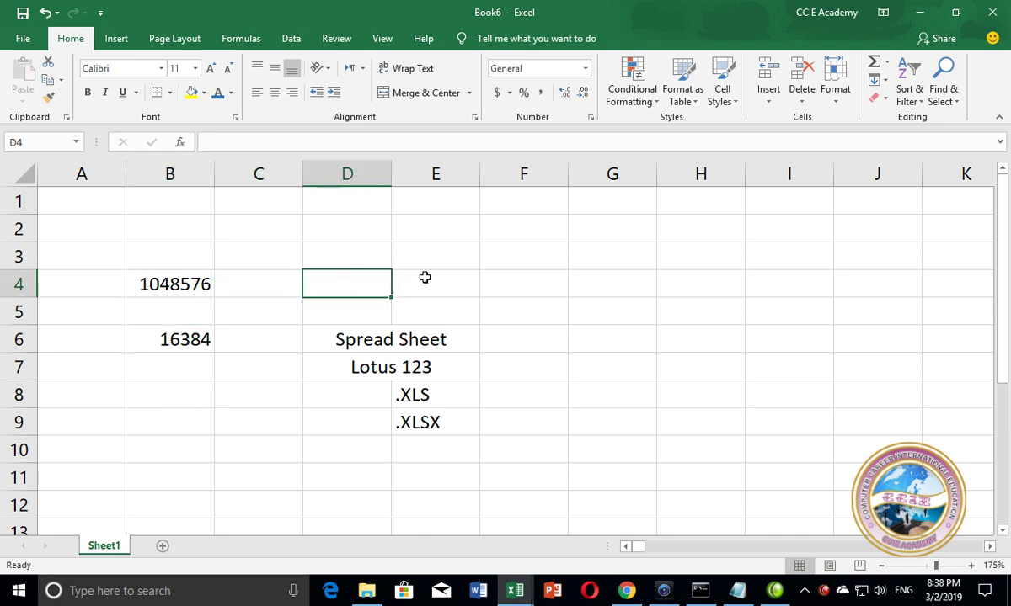
left_click(253, 285)
left_click(161, 311)
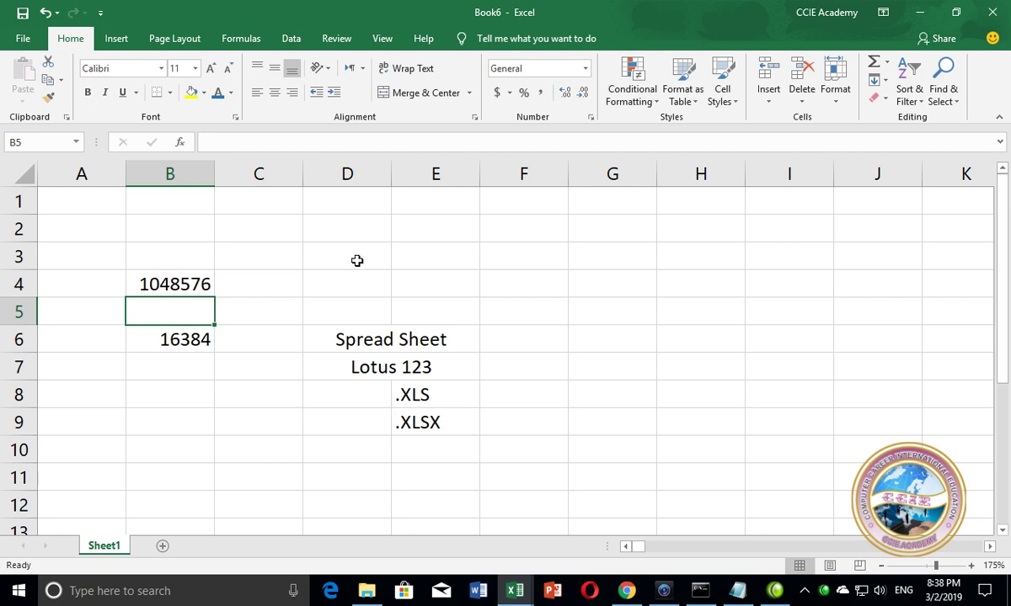
type("=")
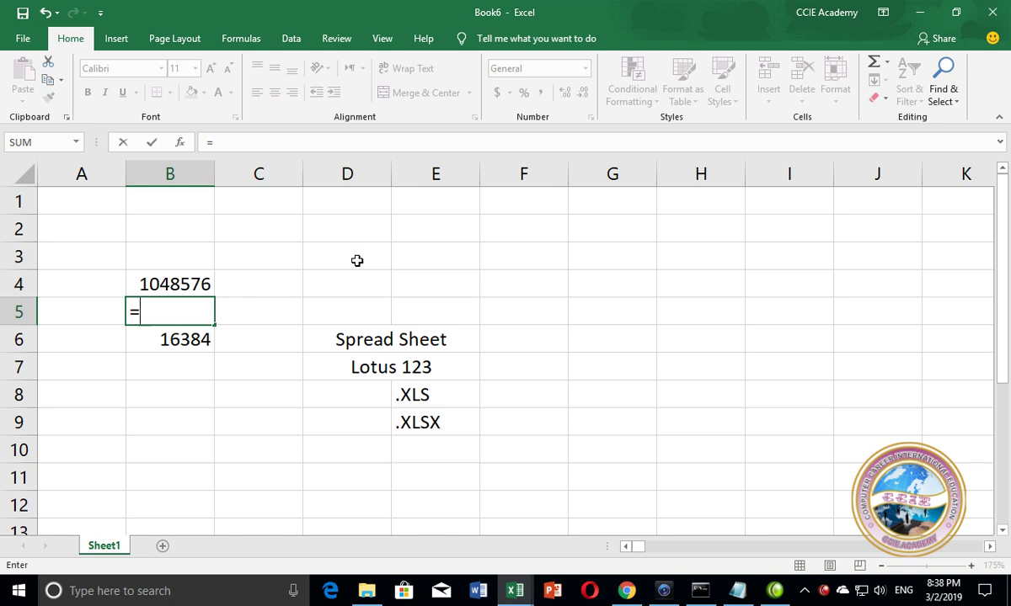
type("1048576*")
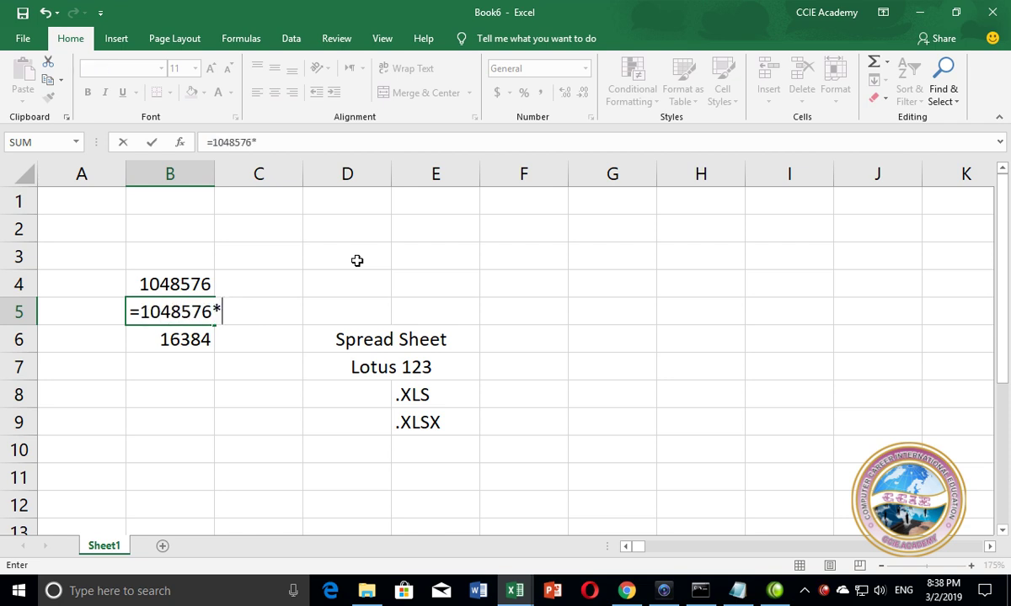
type("16384")
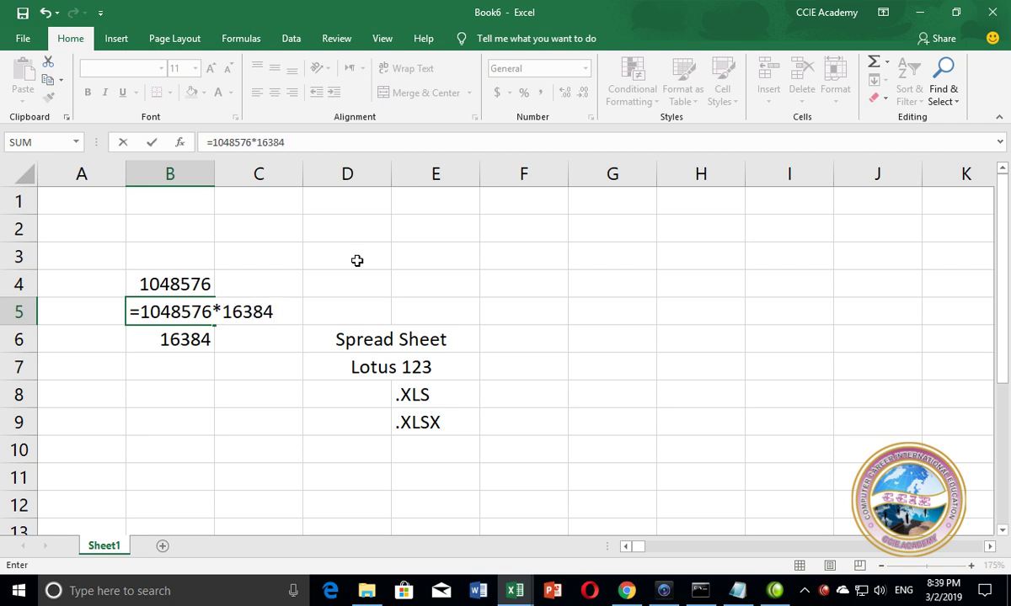
key("Return")
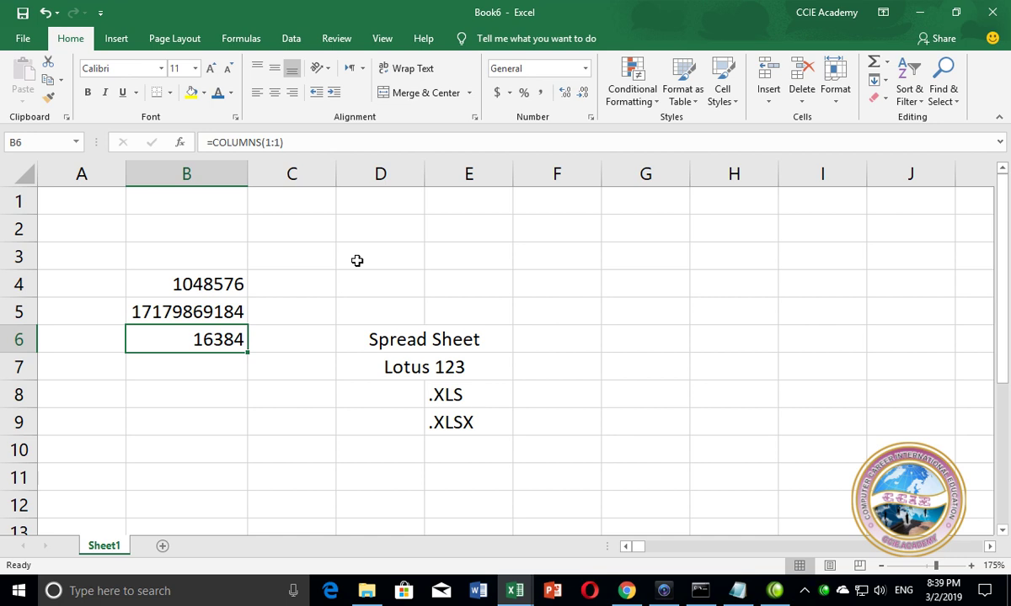
key("Up")
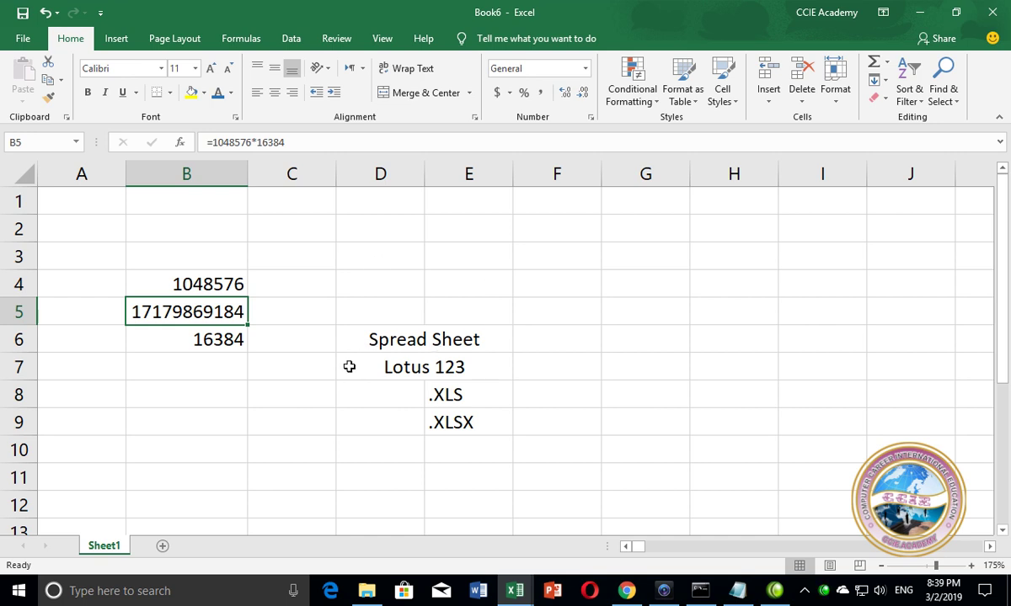
Scroll down the sheet and glance at its print preview before returning
left_click(323, 372)
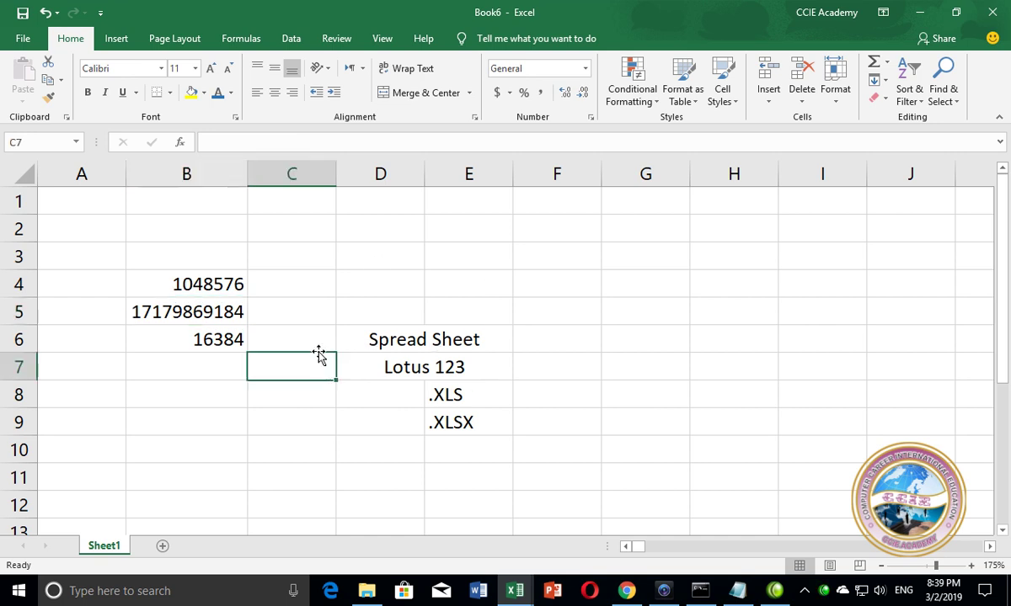
scroll(317, 346, "down", 1, "ctrl")
scroll(317, 345, "down", 1, "ctrl")
scroll(317, 345, "down", 1, "ctrl")
scroll(317, 345, "down", 1, "ctrl")
scroll(316, 345, "down", 1, "ctrl")
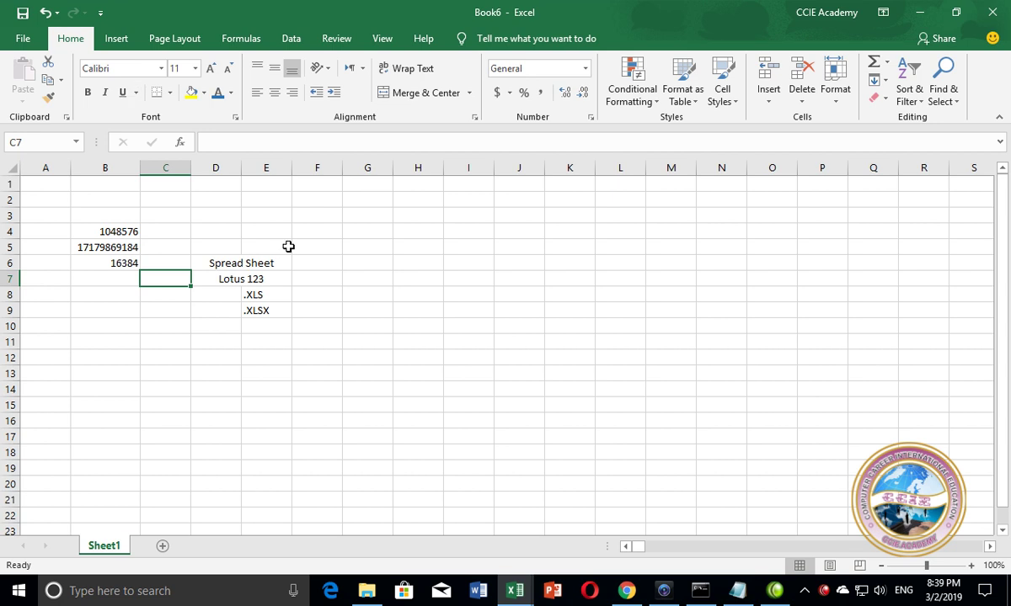
left_click(304, 276)
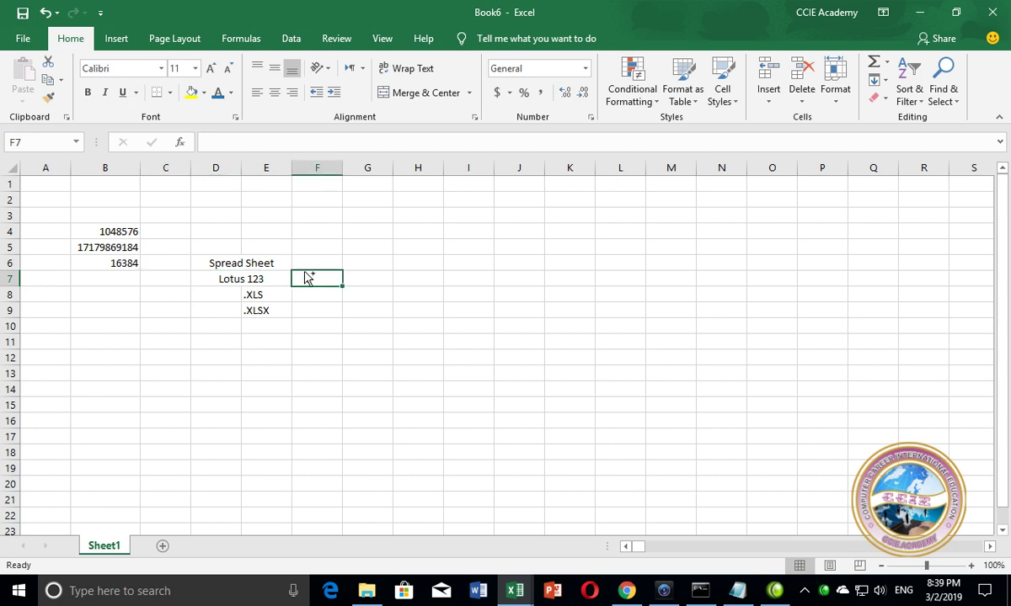
key("ctrl+p")
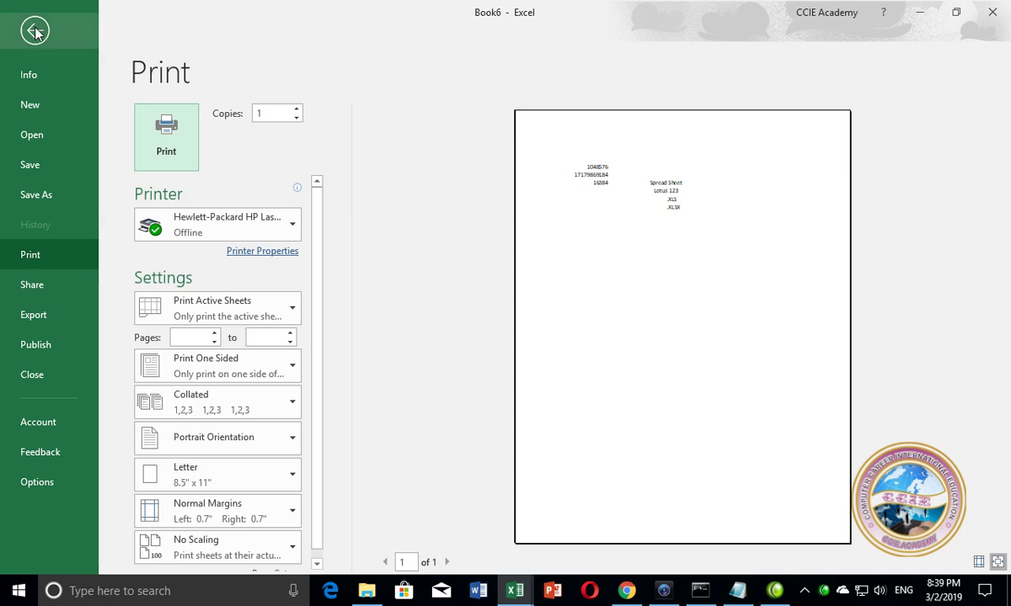
left_click(35, 31)
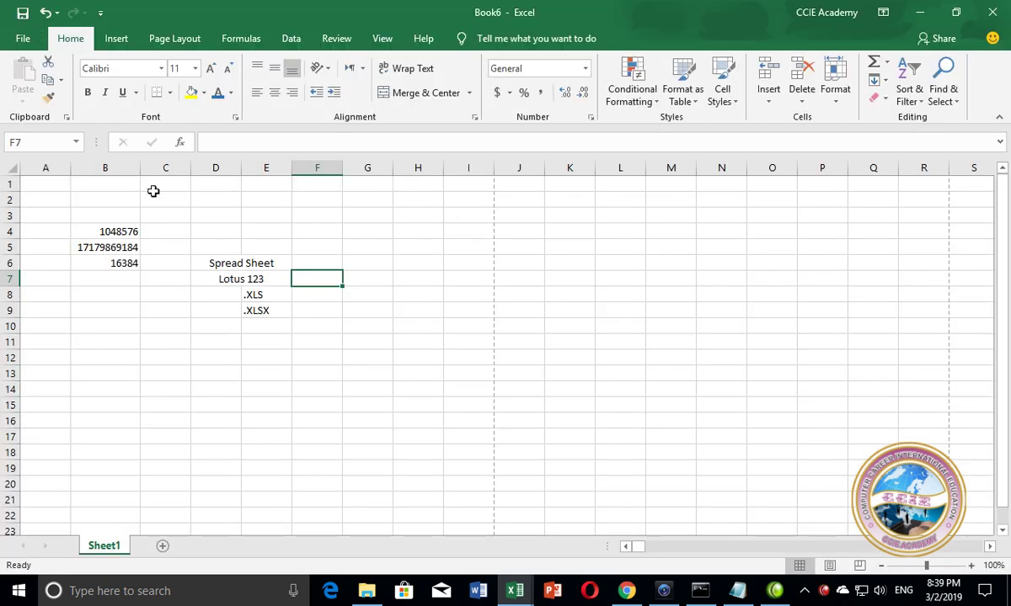
Type 1 in A1 and fill it across to I1 as the series 1 to 9
left_click(456, 185)
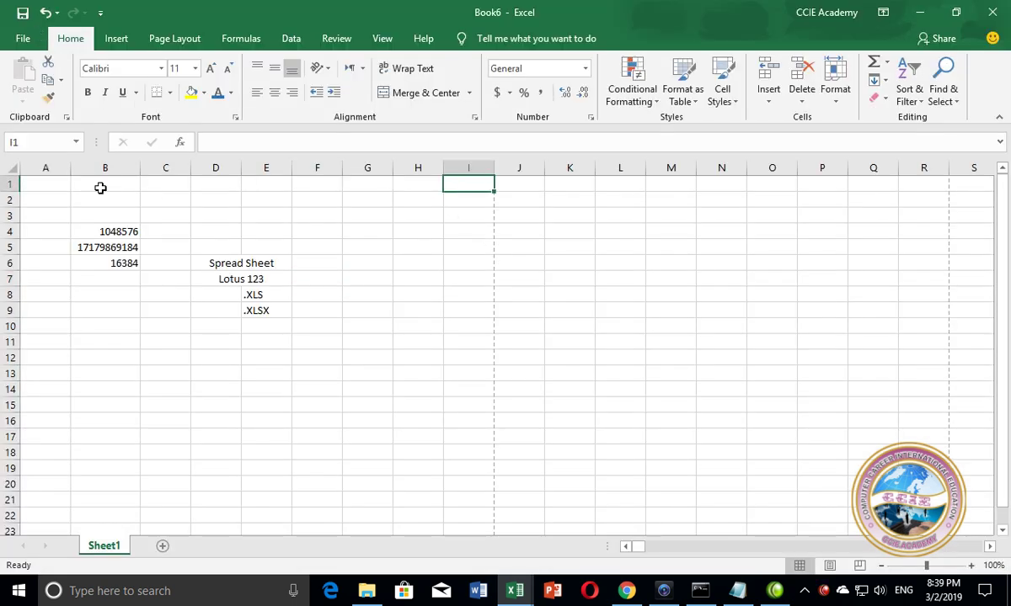
left_click(54, 186)
type("1")
key("Tab")
left_click(57, 185)
left_click_drag(71, 192, 486, 186)
left_click(516, 210)
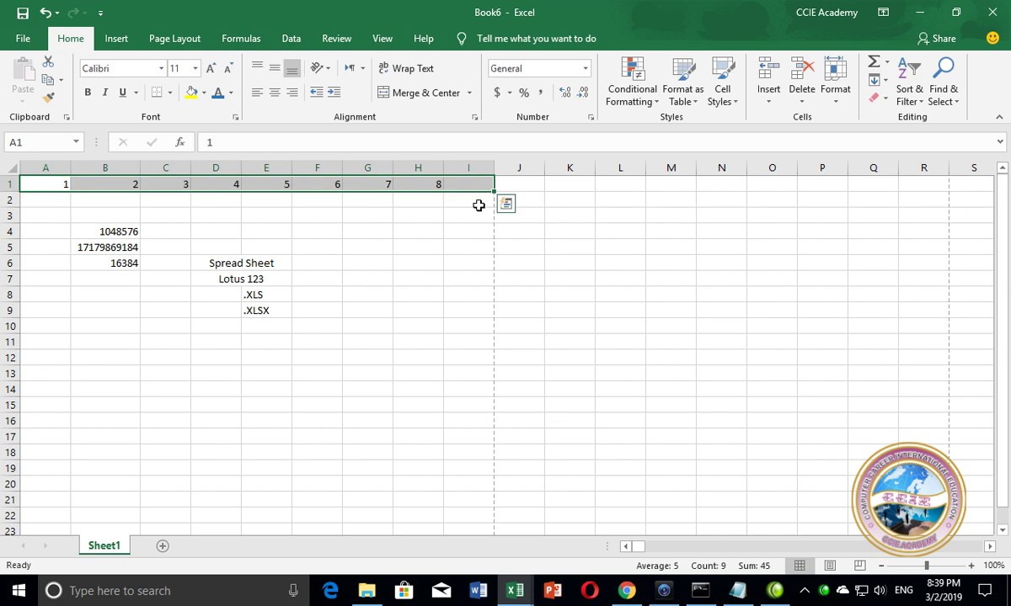
Scroll down to A47 and back up, ending on cell C10
left_click(59, 292)
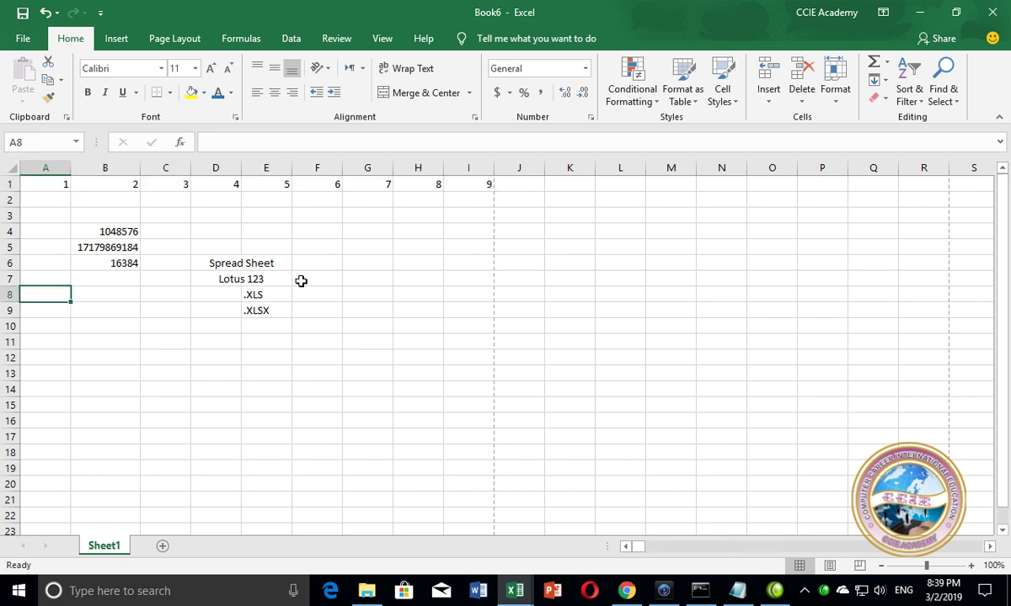
scroll(257, 334, "down", 3)
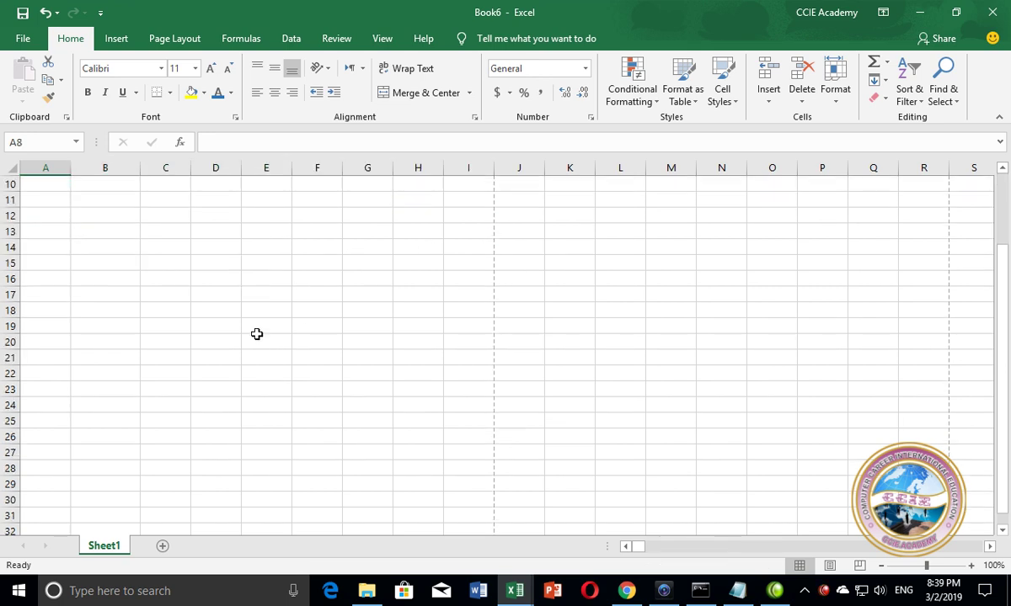
scroll(222, 327, "down", 2)
scroll(221, 327, "down", 2)
scroll(221, 326, "down", 1)
scroll(222, 327, "down", 2)
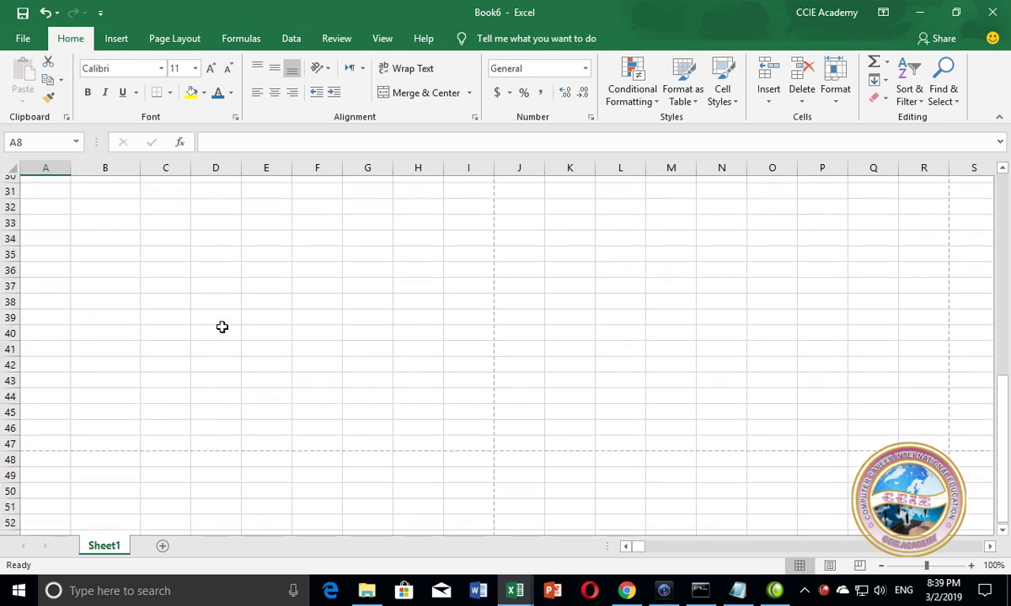
left_click(41, 431)
scroll(181, 288, "up", 7)
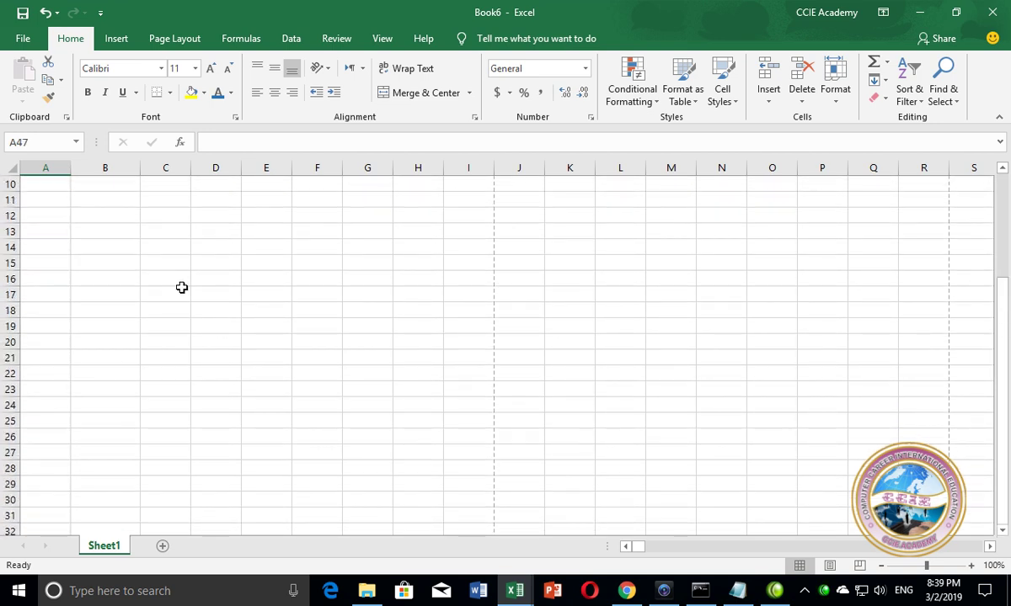
scroll(182, 287, "up", 3)
left_click(178, 325)
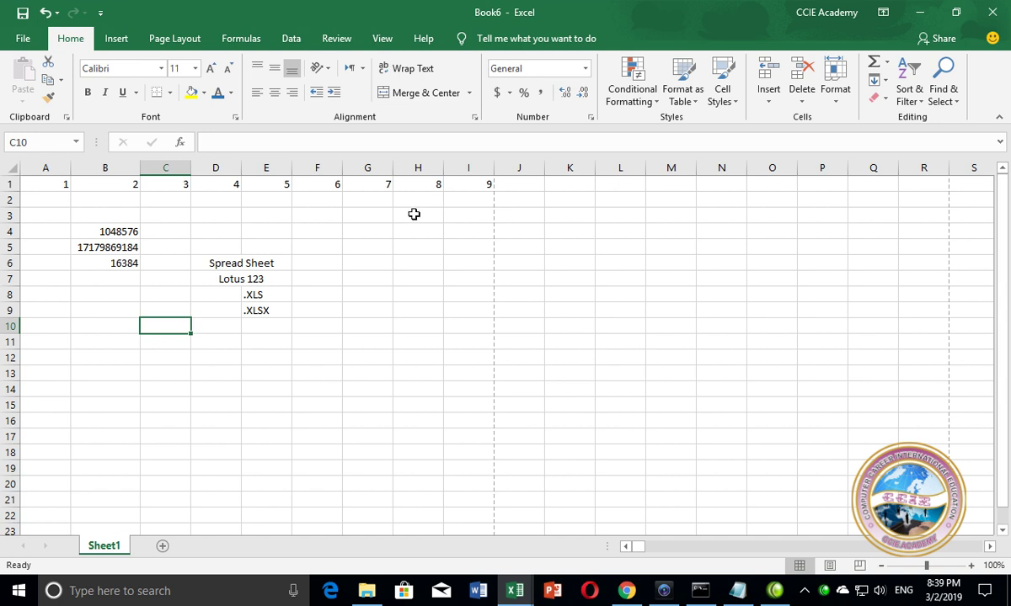
Switch to the Formulas workbook and label A14 'Number of Columns in One Sheet'
mouse_move(514, 591)
left_click(444, 514)
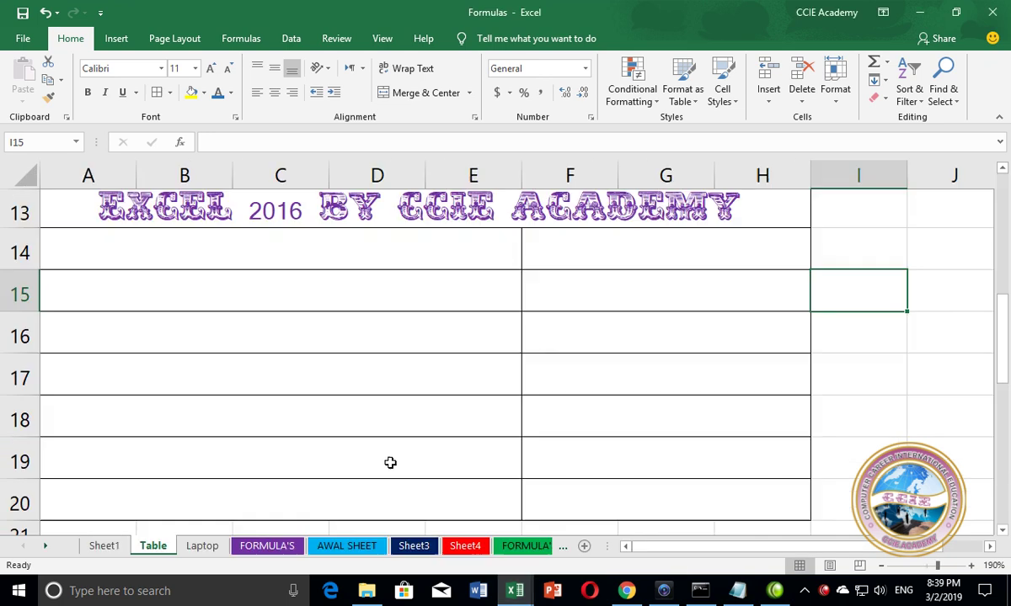
left_click(216, 265)
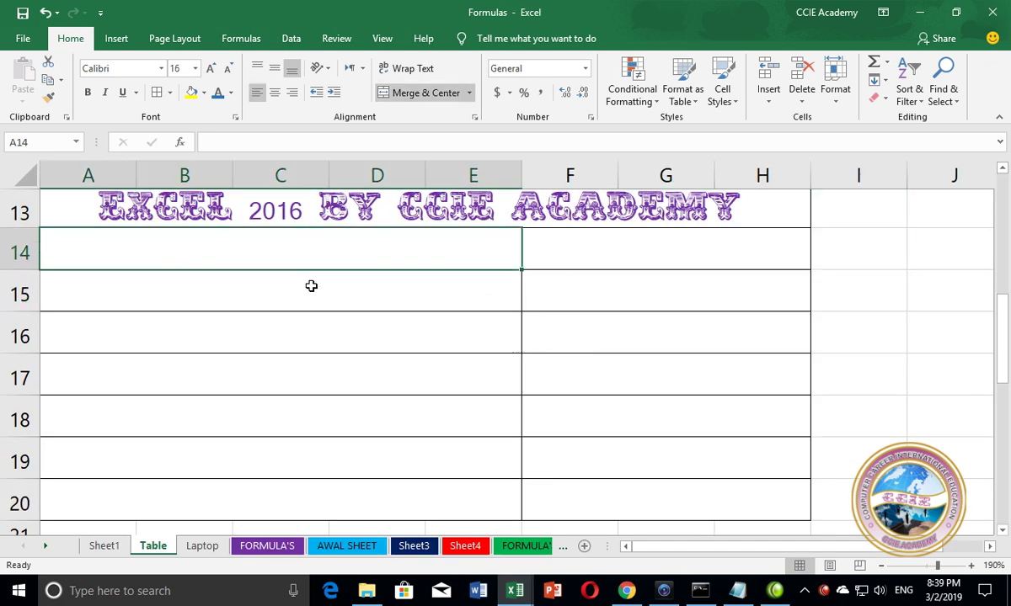
type("Nu")
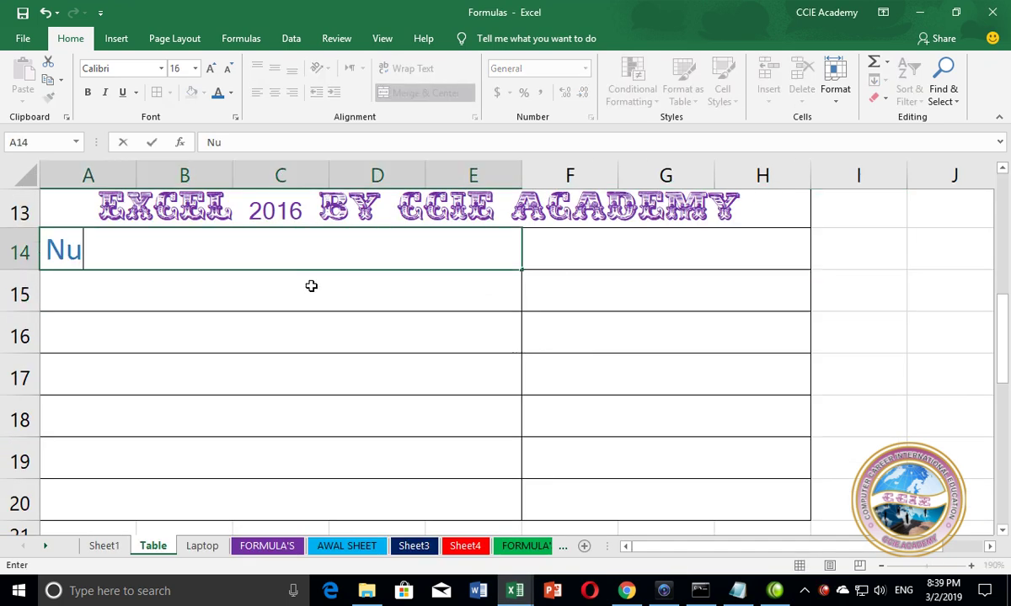
type("mber of Cou")
key("BackSpace")
type("lk")
key("BackSpace")
type("u")
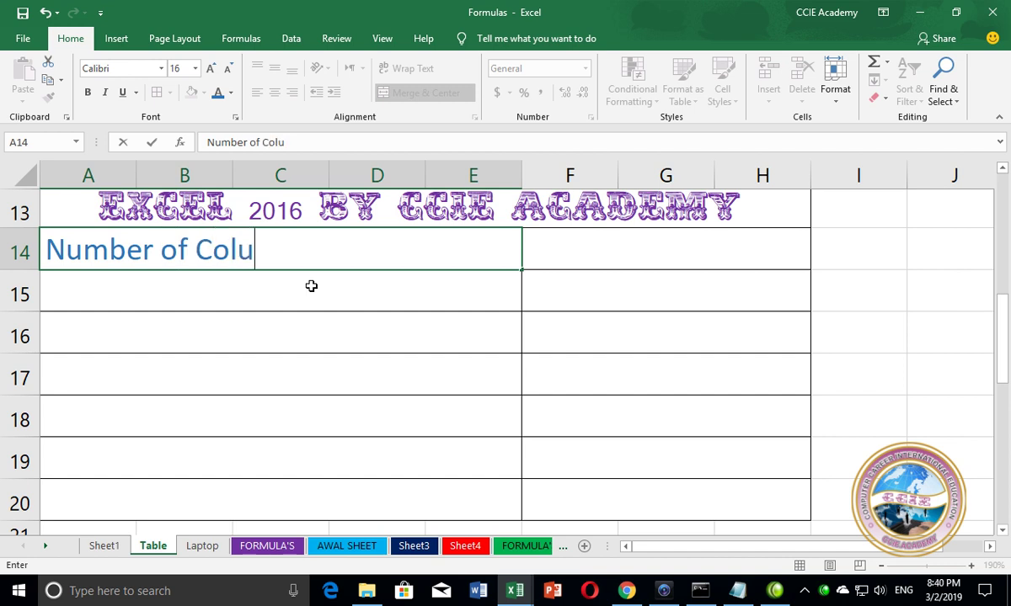
type("mns in ")
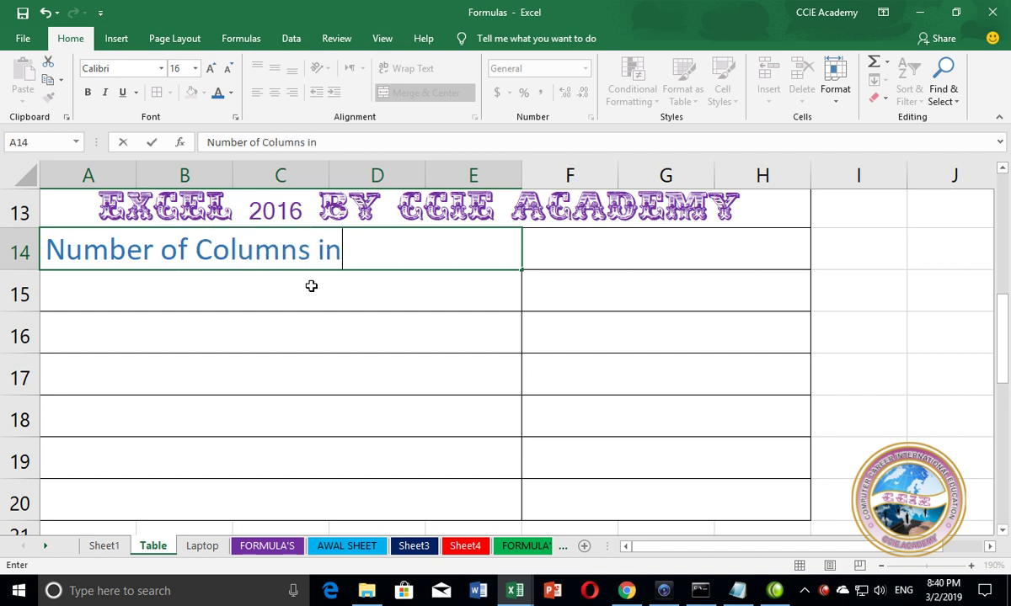
type("ONe")
key("BackSpace")
key("BackSpace")
type("ne Shee")
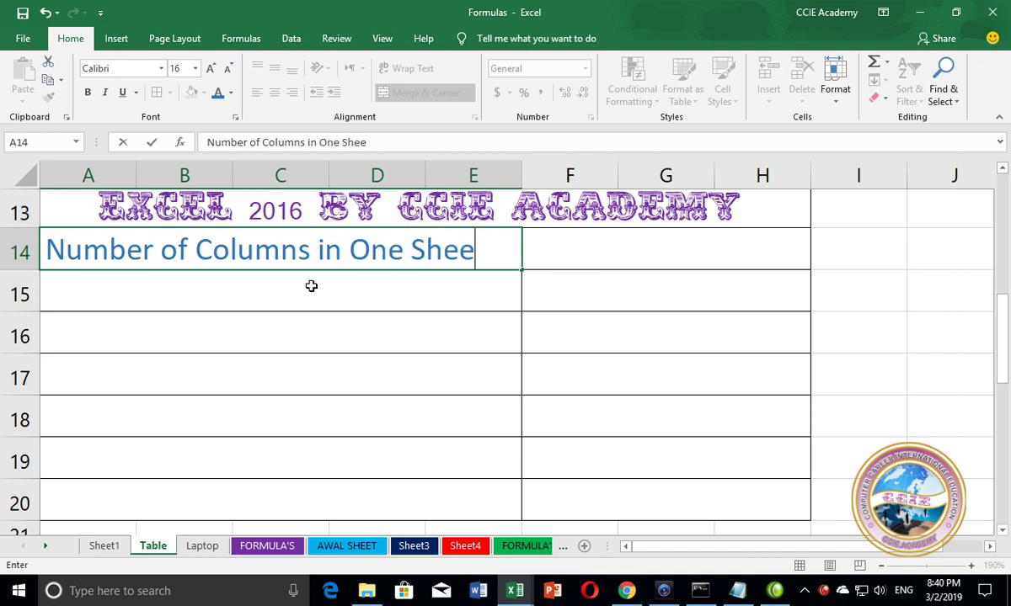
type("t")
key("Tab")
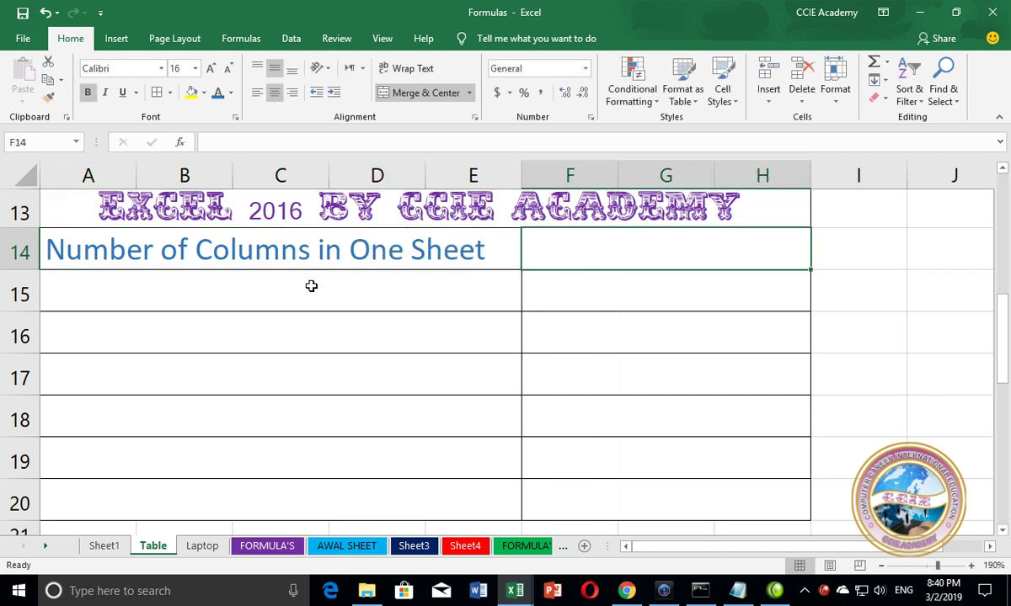
Enter 16384 beside it and start the 'Number of Rows in One Sheet' label in row 15
type("16384")
key("Return")
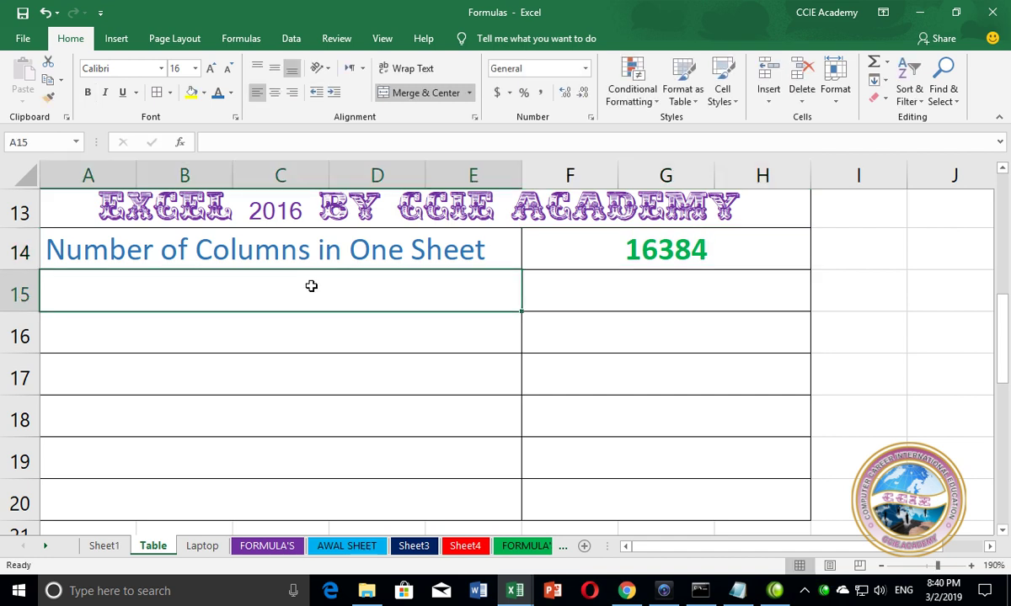
type("Number of Rows in ONe Sheet")
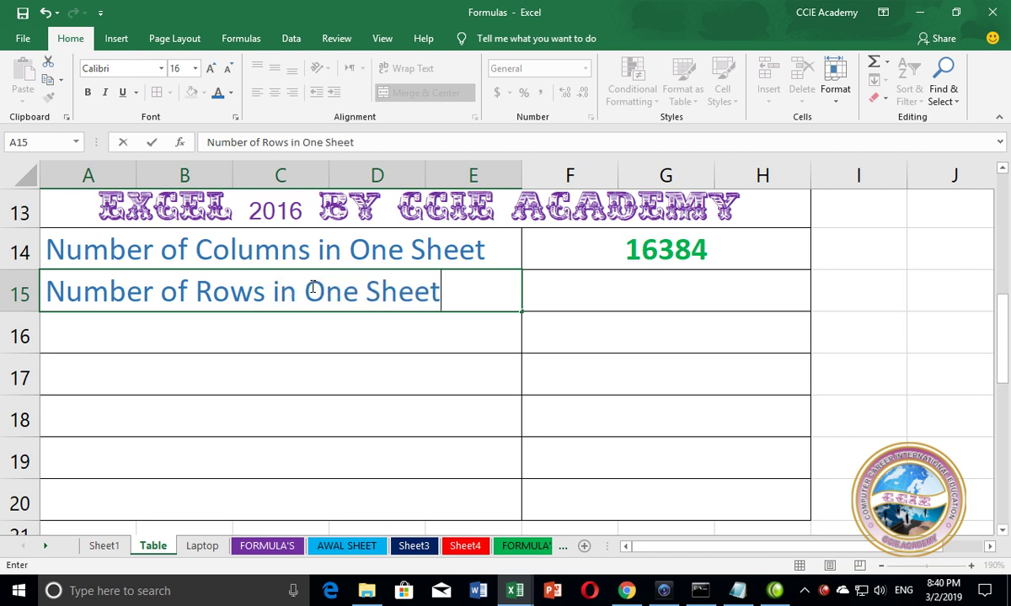
Give the rows-per-sheet row the value 1048576
key("Tab")
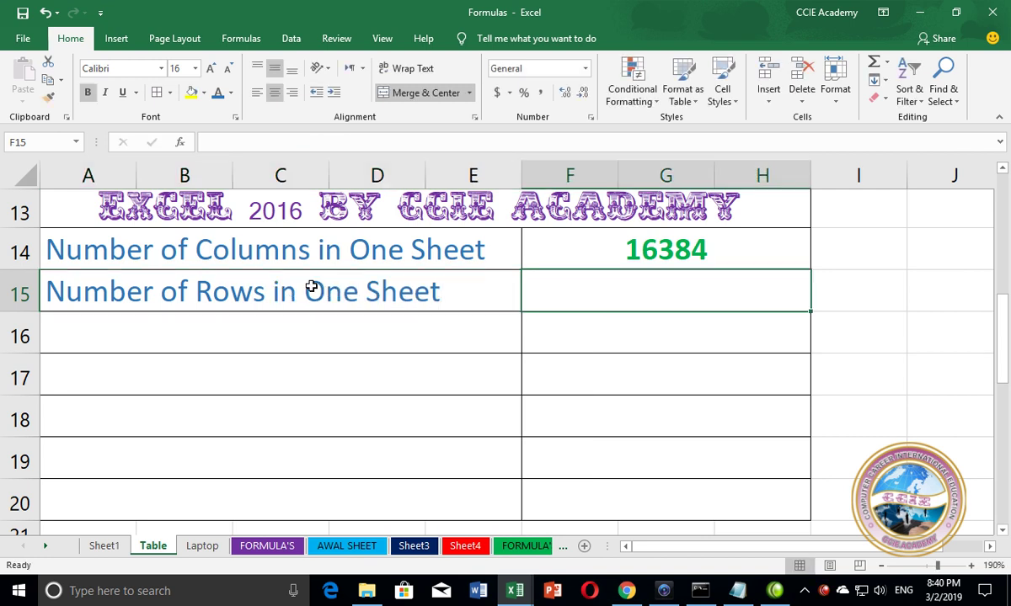
type("1048576")
key("Return")
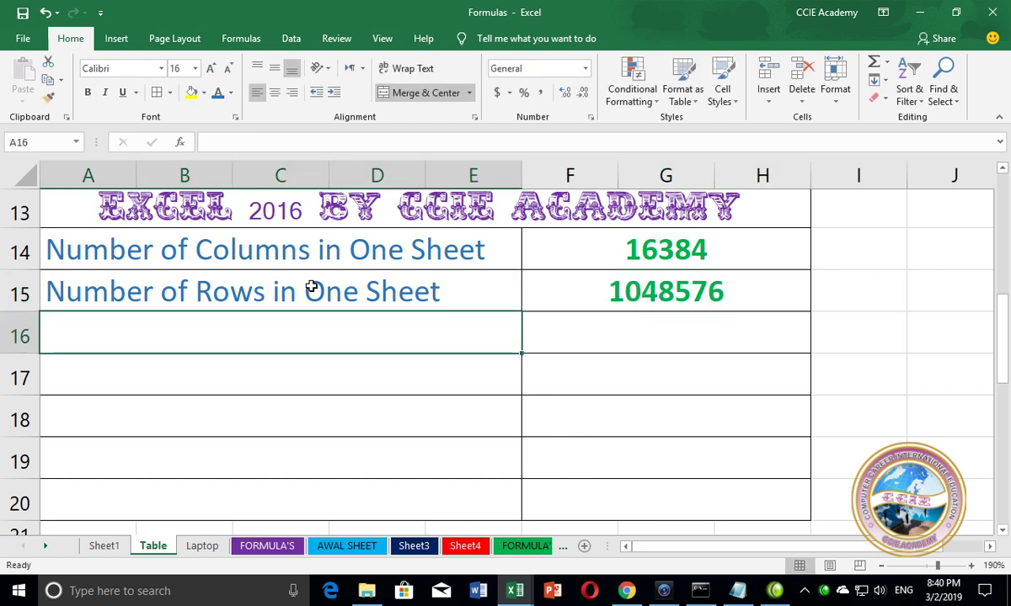
type("Number of Cells in One sheet")
key("BackSpace")
key("BackSpace")
key("BackSpace")
key("BackSpace")
key("BackSpace")
type("Sheet")
key("Tab")
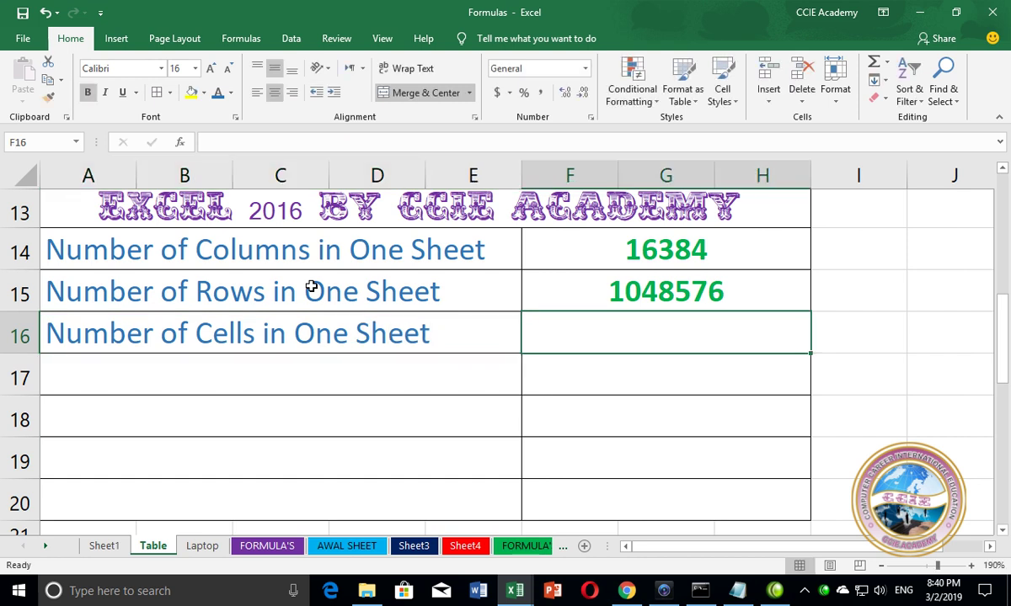
type("17")
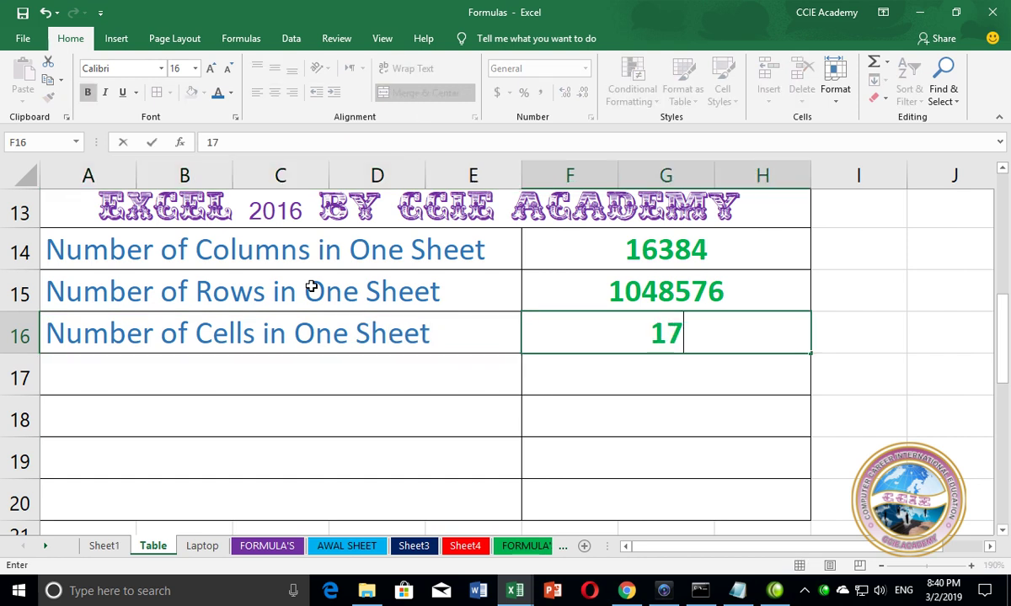
type("1798")
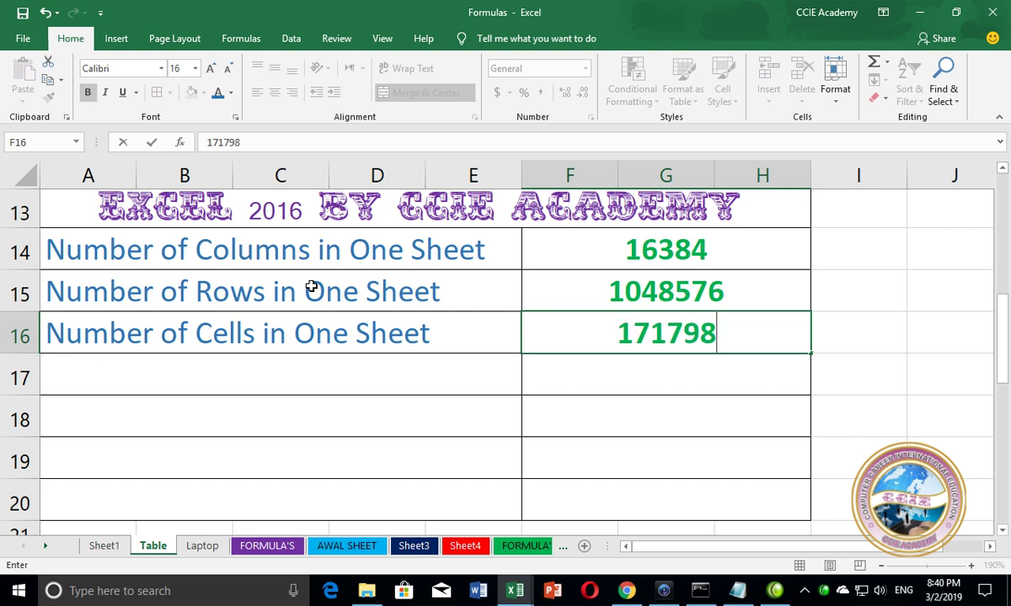
type("69184")
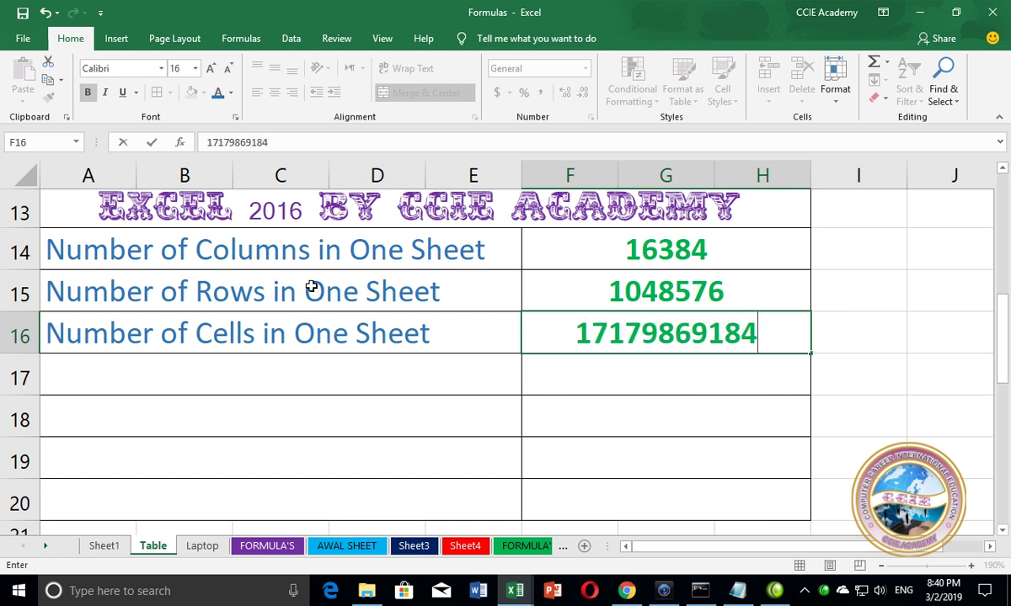
key("Return")
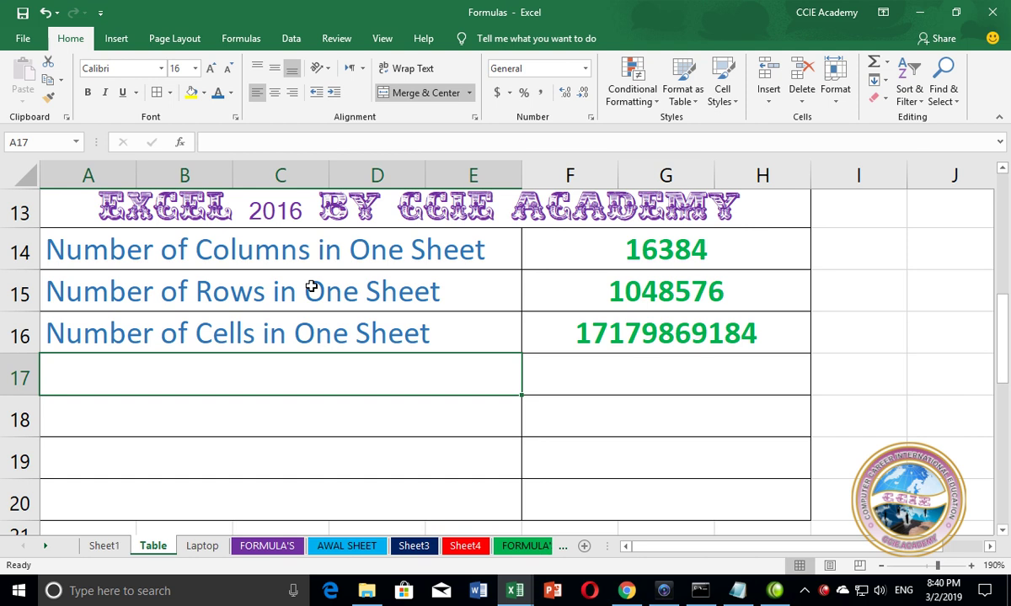
Add row 'Number of Columns in One Page' with value 6
type("Num")
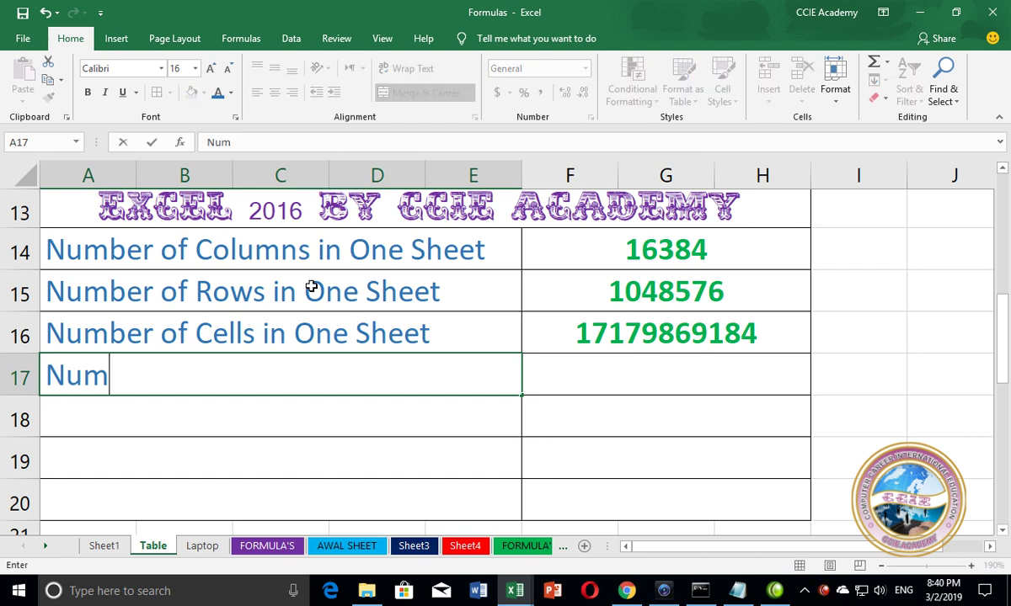
type("ber of C")
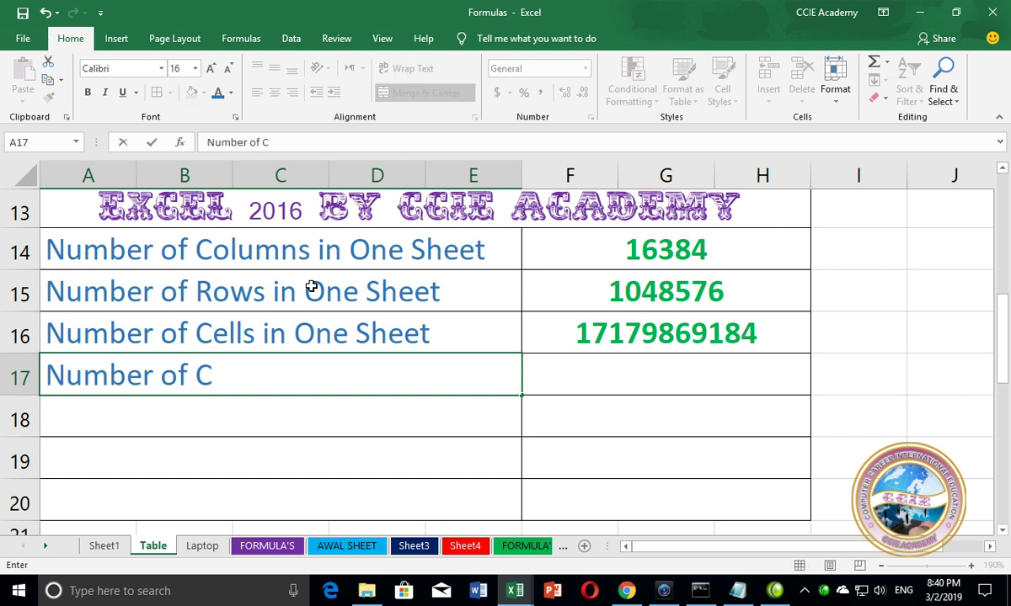
type("olumn")
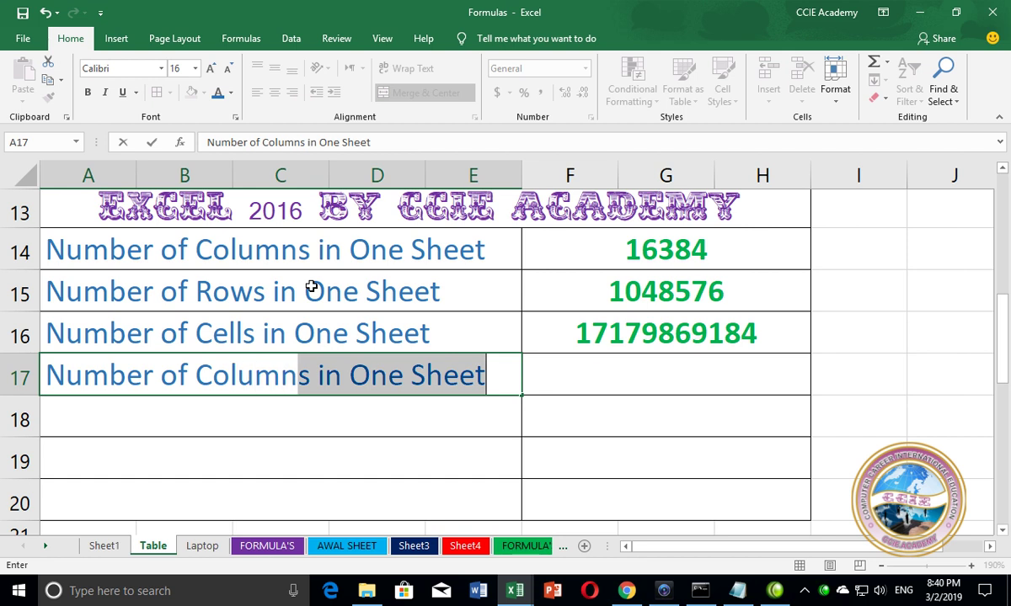
type("s in")
key("ctrl+shift+Right")
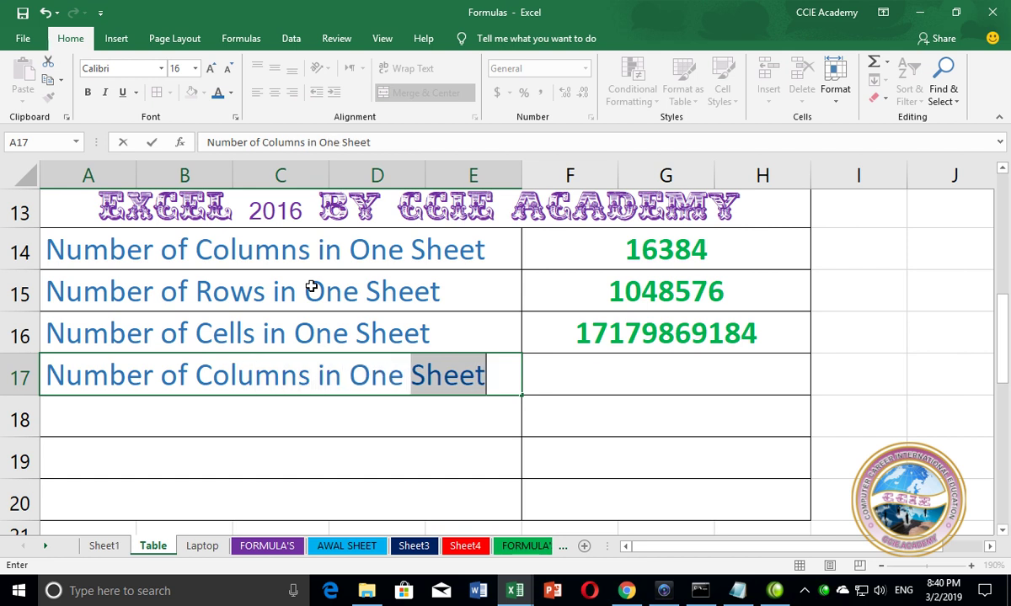
type("Page")
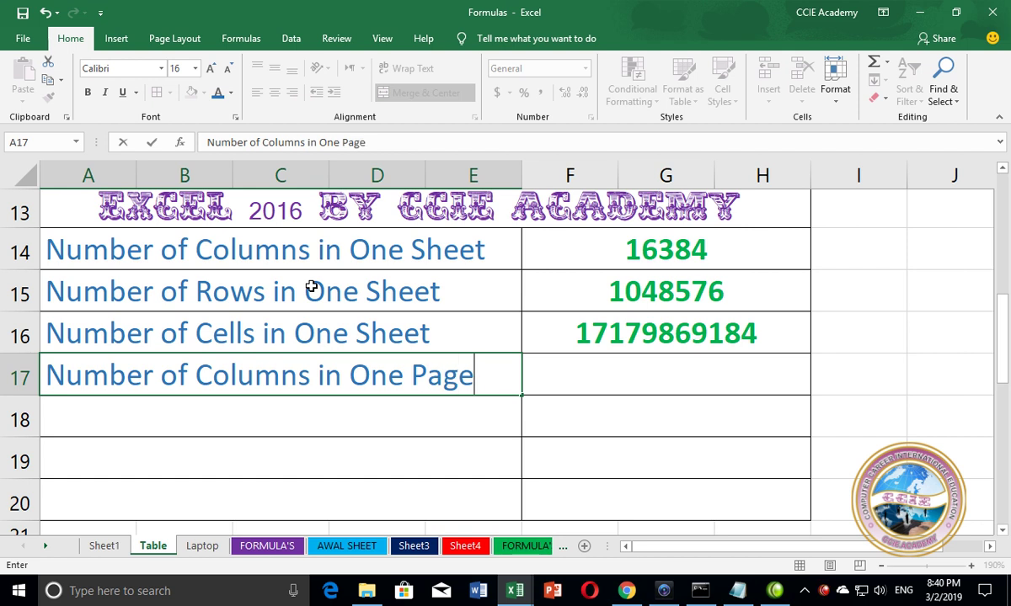
key("Tab")
type("6")
key("Return")
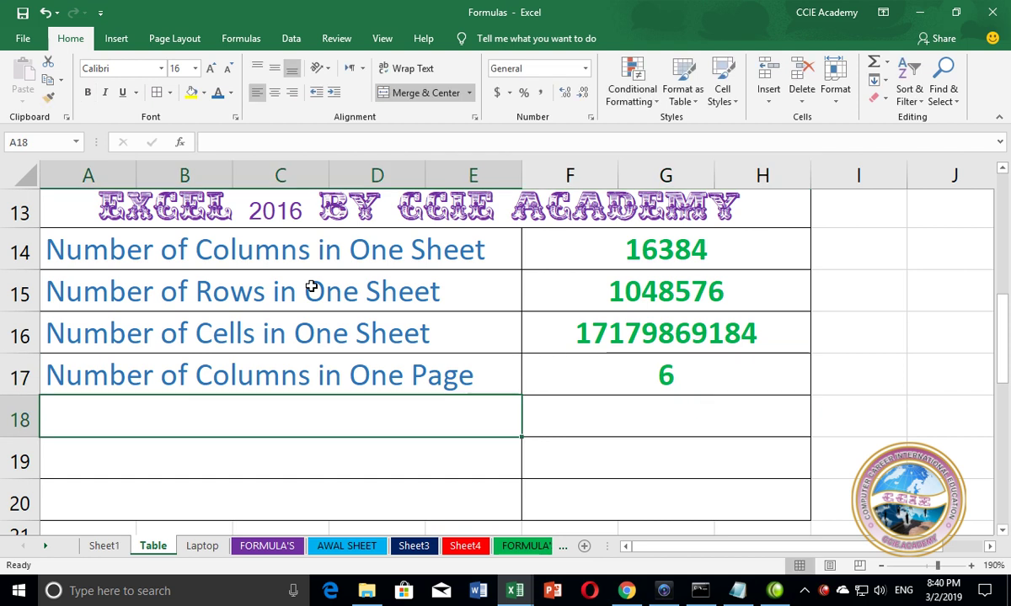
Add row 'Number of Rows in One Page' with value 47
type("Number of")
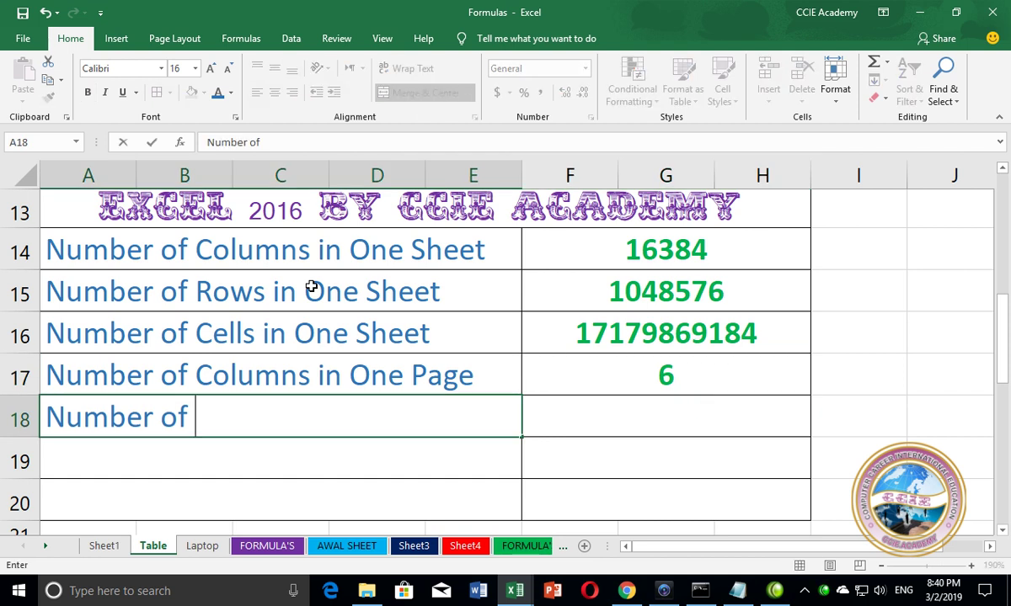
type(" Rows in ")
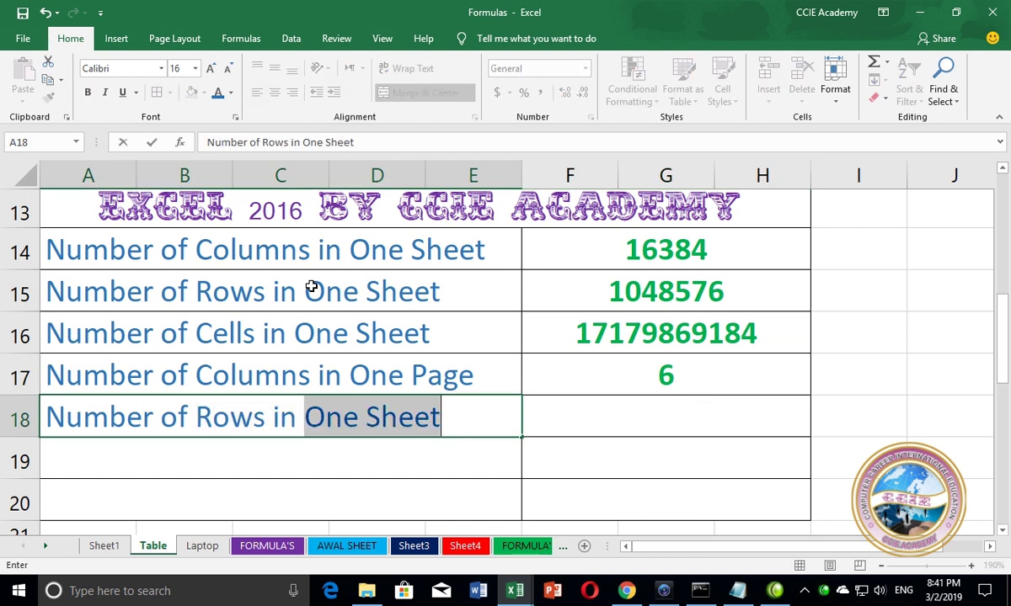
type("One Page")
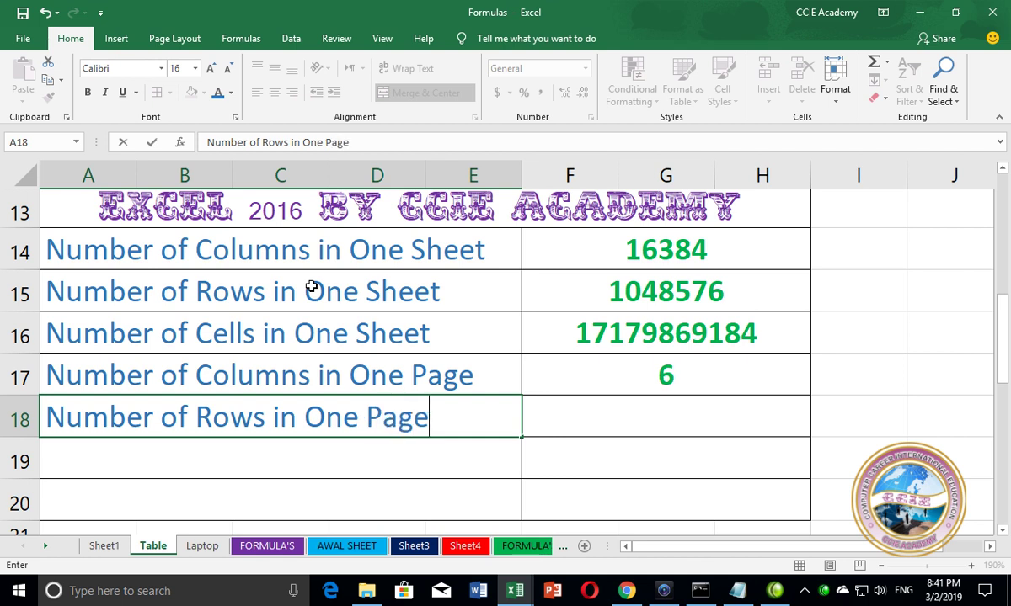
key("Tab")
type("47")
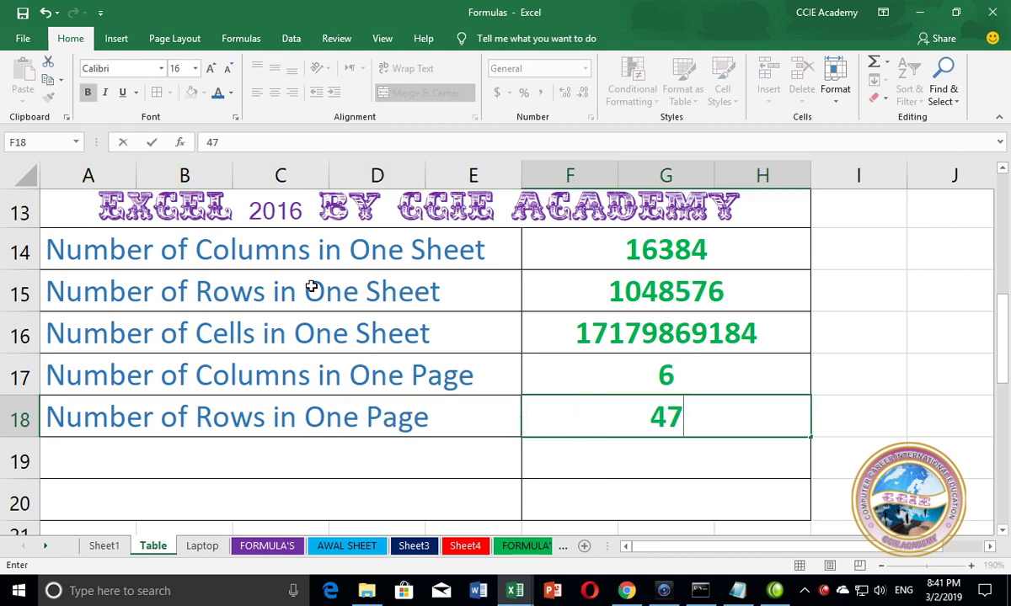
key("Return")
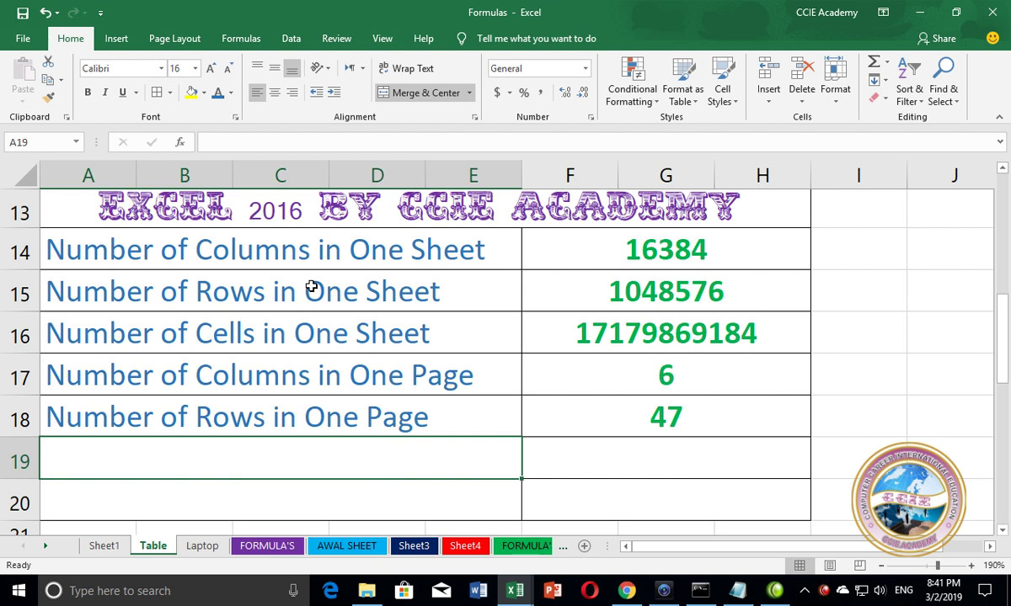
Label row 19 'Total Number of Cells in One Page' and enter 423 beside it
type("Tot")
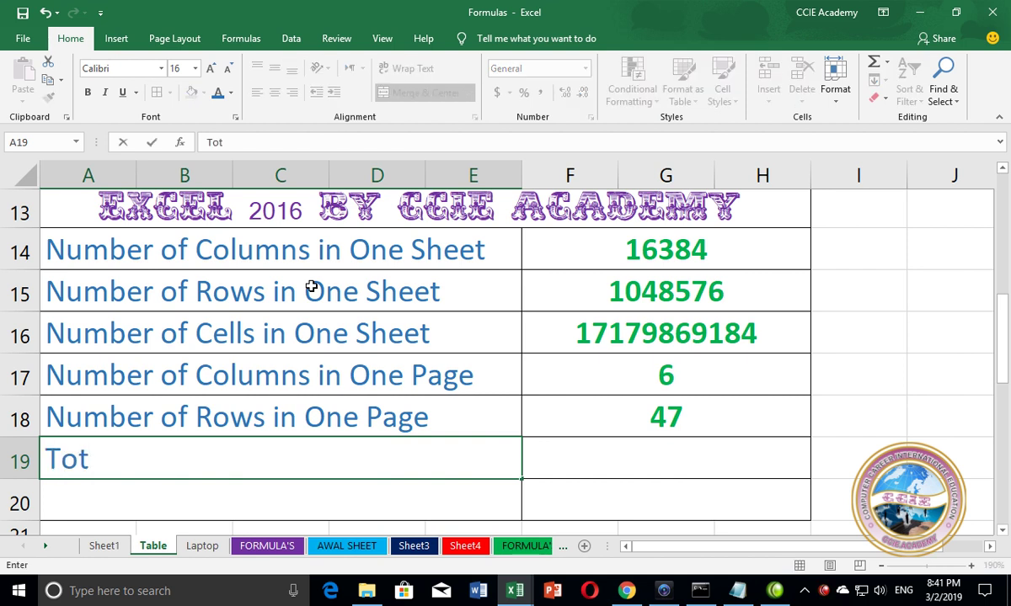
type("al Nu")
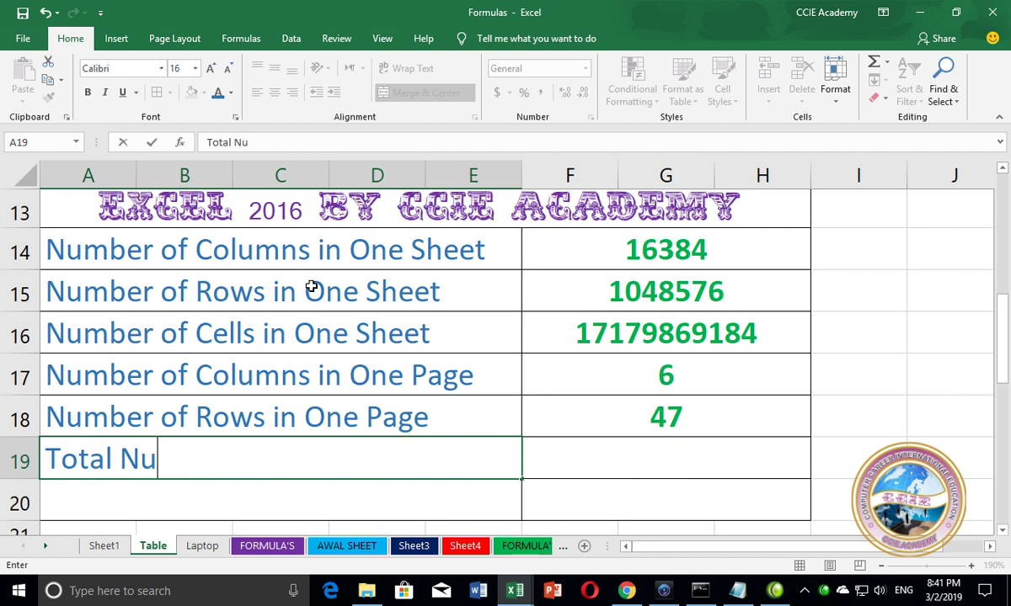
type("mber of Celss")
key("BackSpace")
key("BackSpace")
key("BackSpace")
type("lls in")
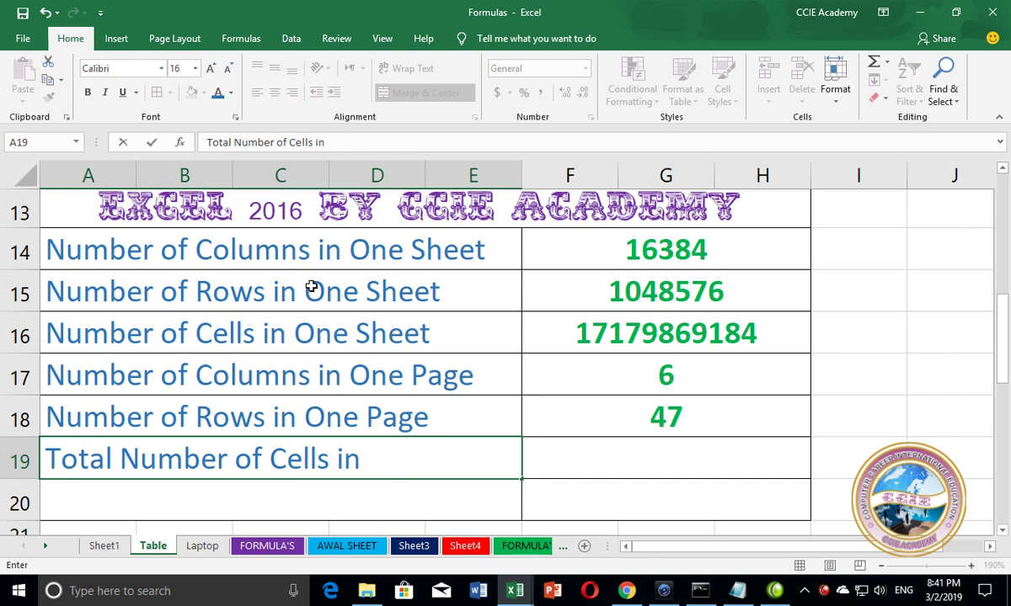
type(" One Page")
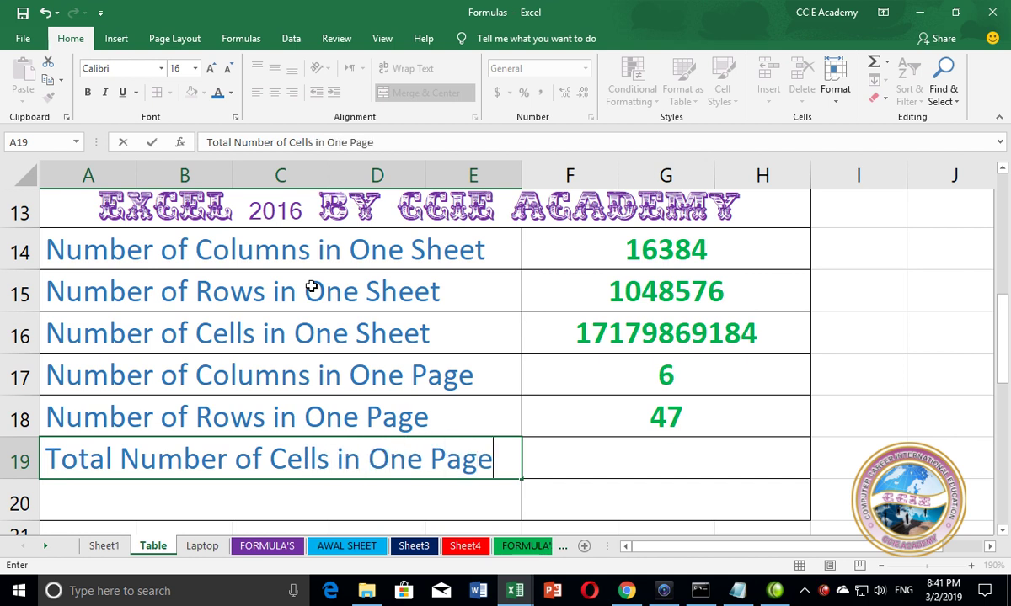
key("Tab")
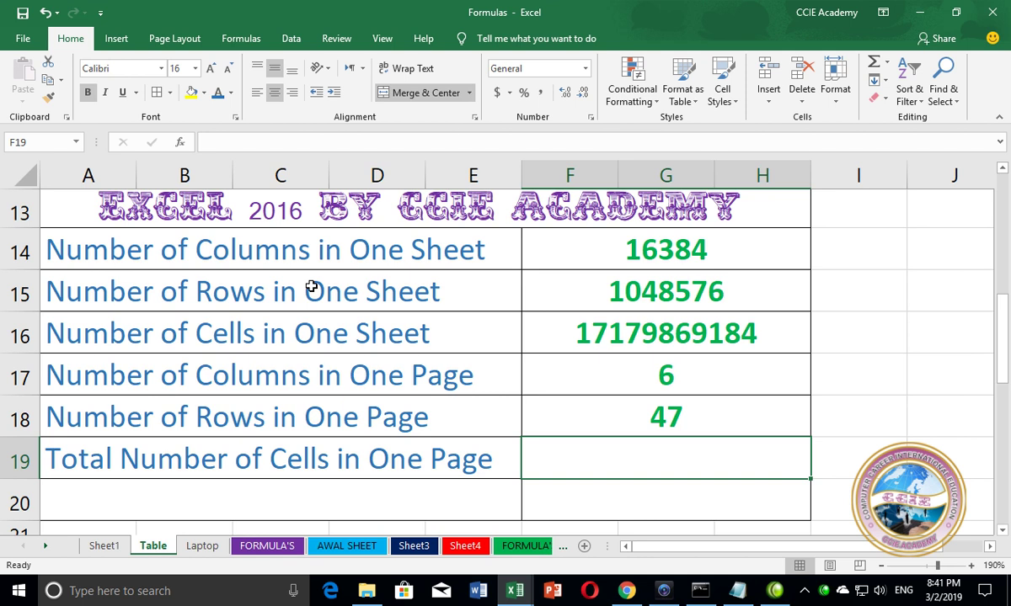
type("423")
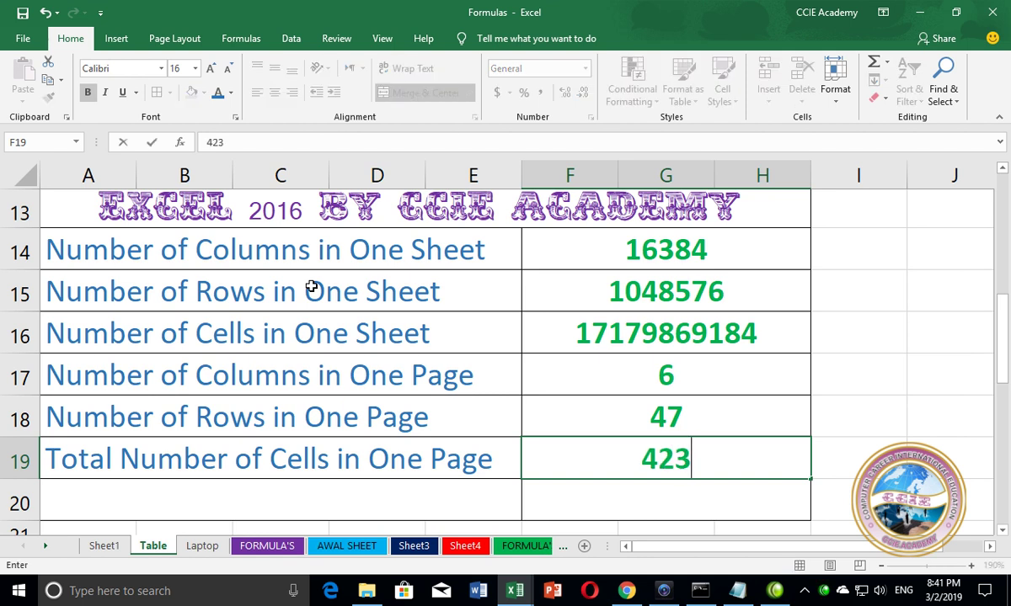
key("Return")
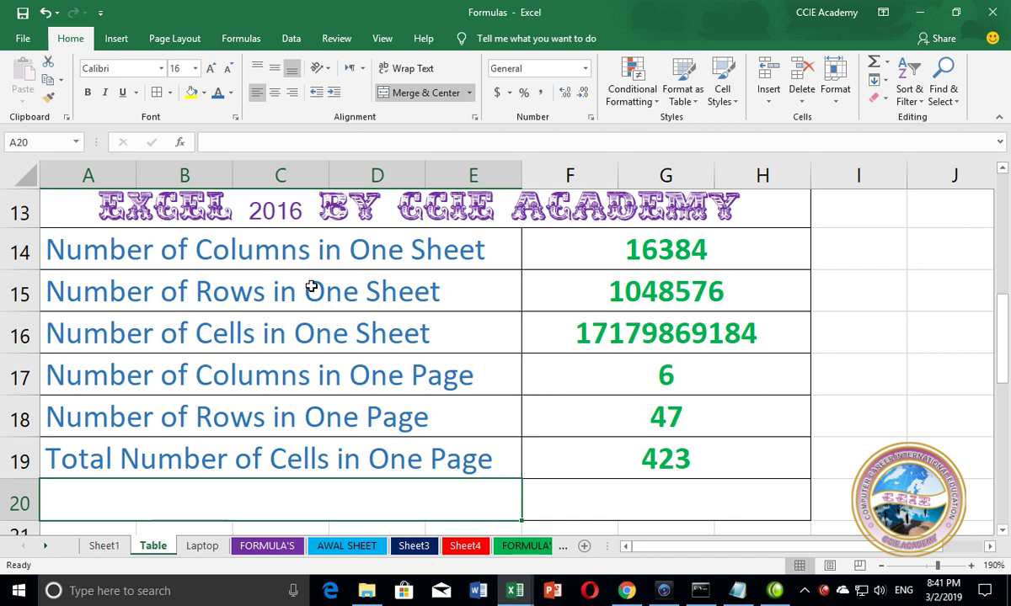
After checking F16 and F19, label A20 'Total Number of Pages in One Sheet'
left_click(586, 328)
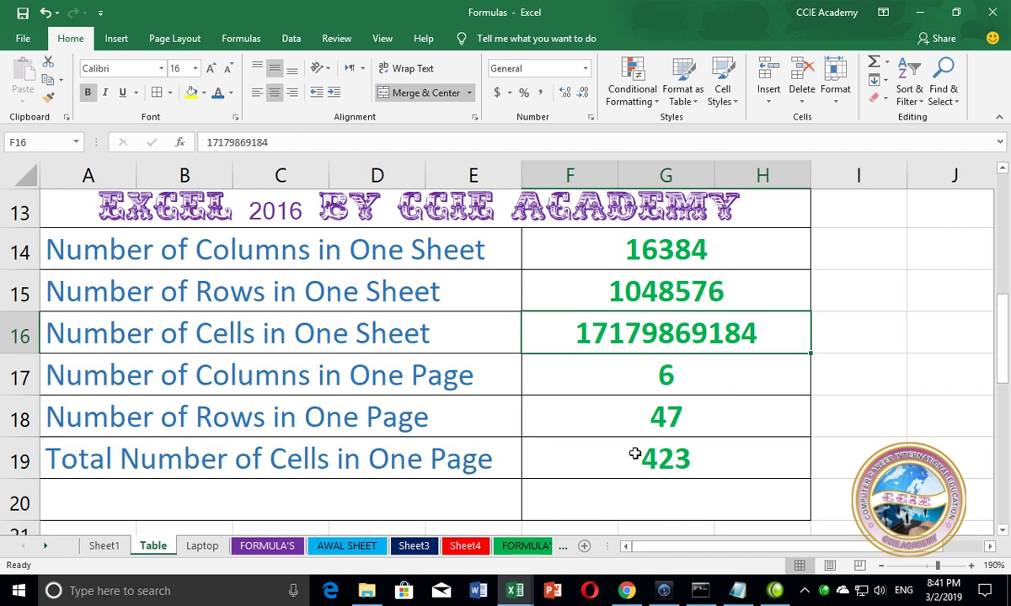
key("Down")
key("Down")
key("Down")
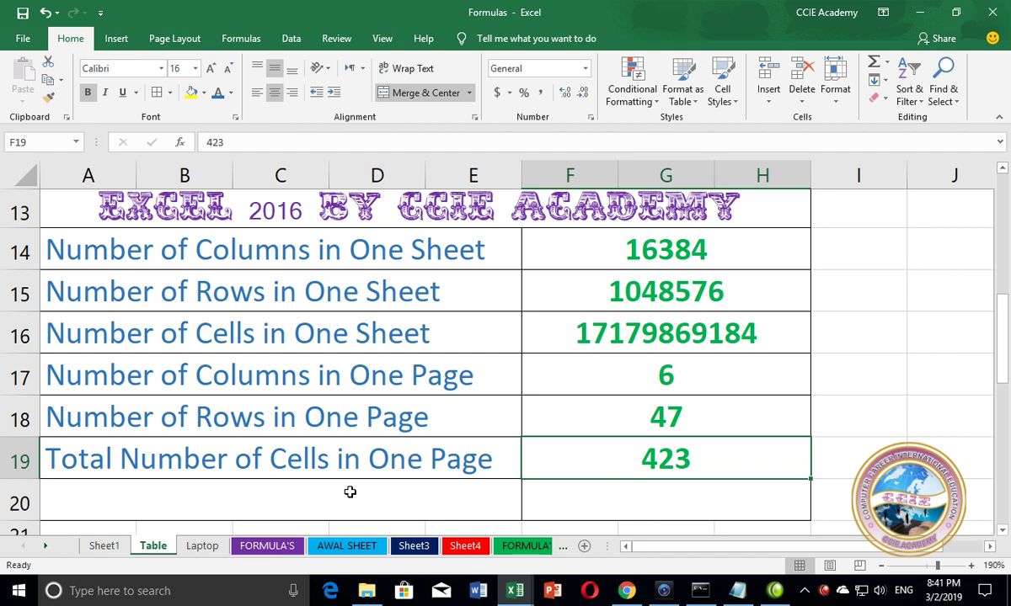
left_click(303, 490)
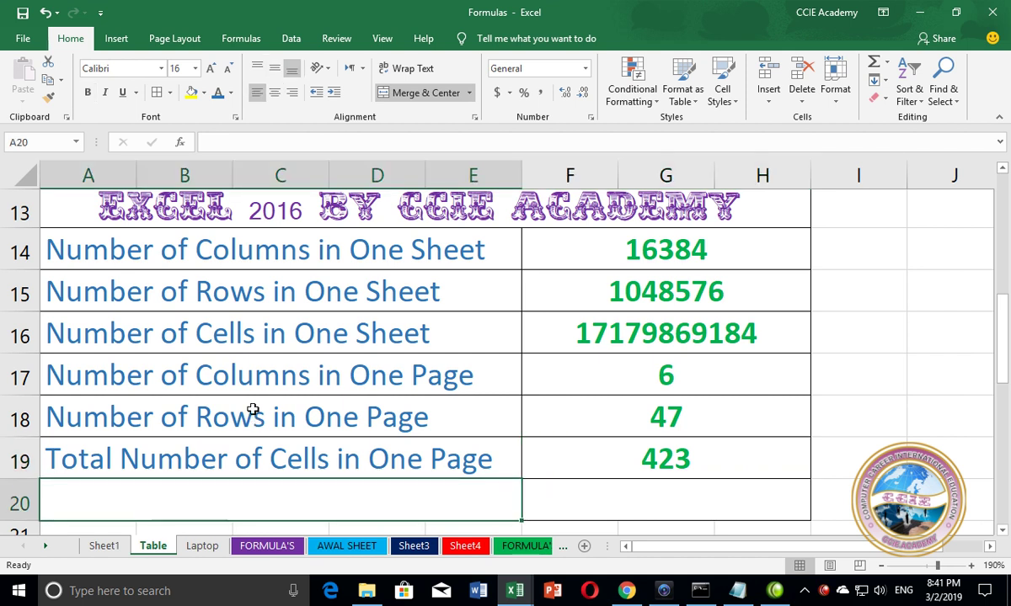
type("Total Number o")
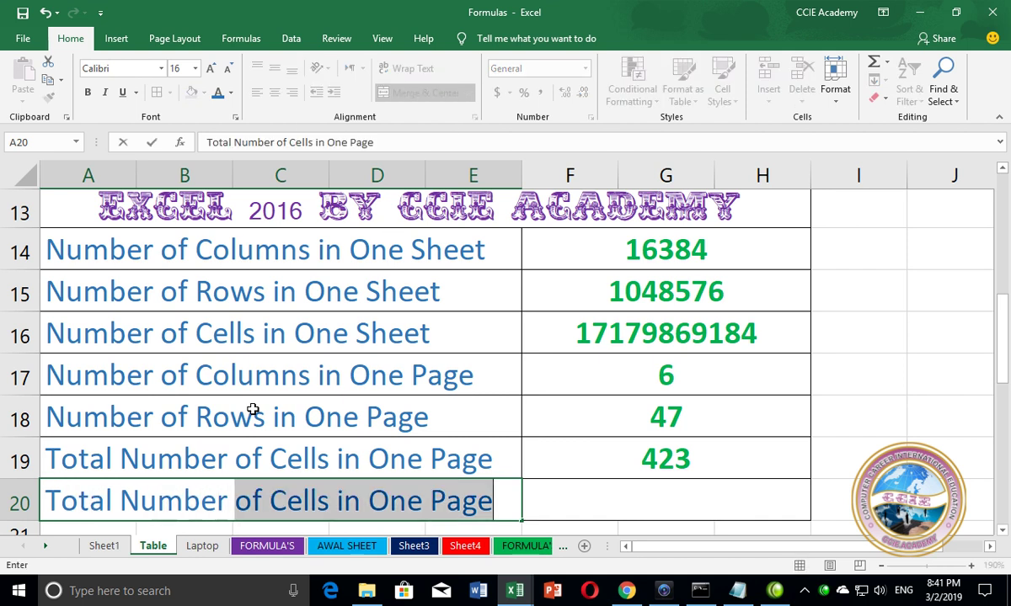
type("f Pages iN")
key("BackSpace")
type("n One Sheet")
key("Tab")
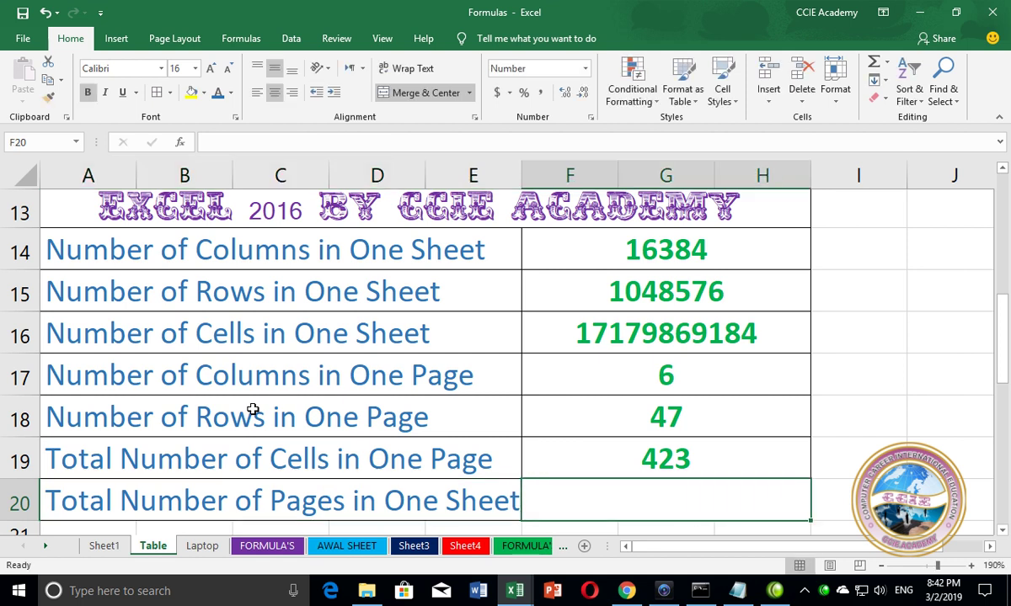
Enter =F16*F19 in F20, then reopen the formula and delete the multiplication sign
type("=")
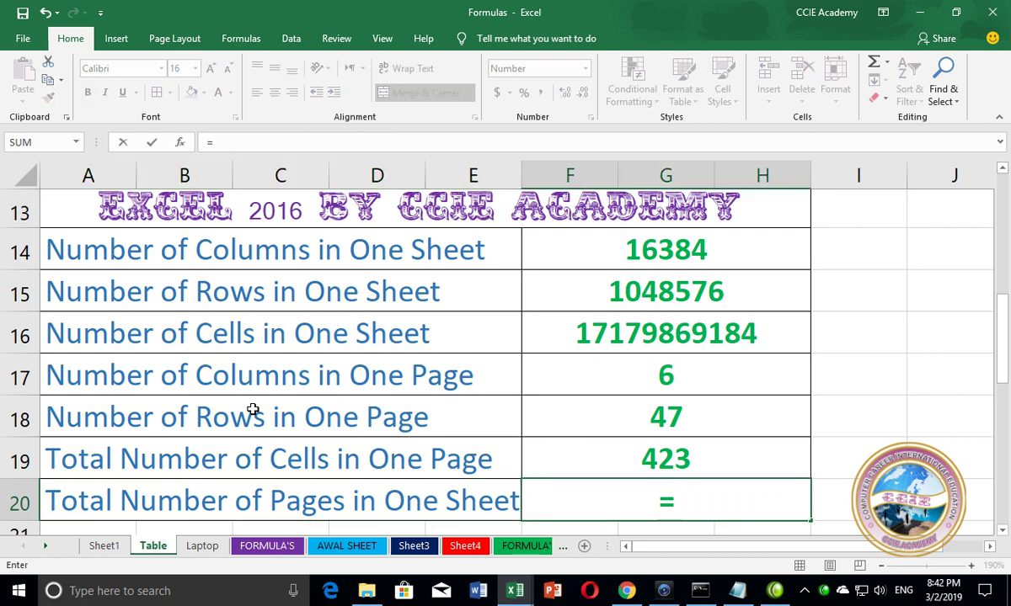
left_click(568, 334)
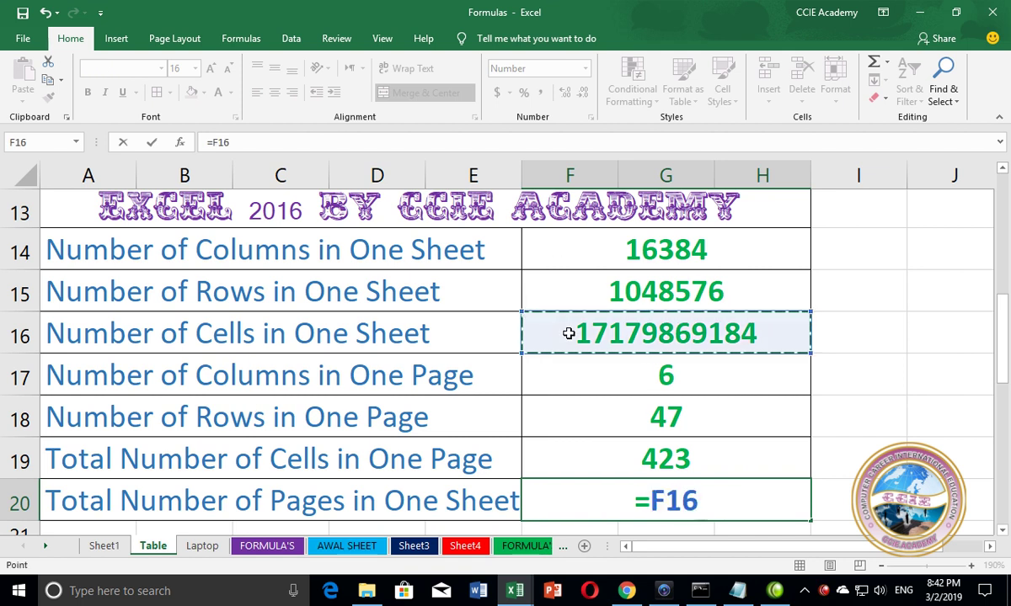
type("*")
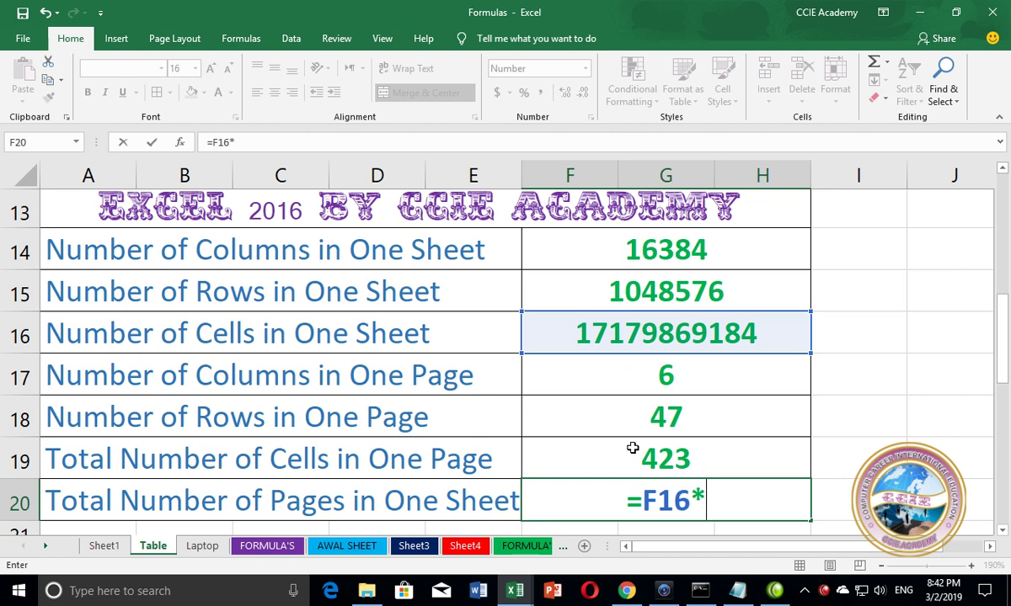
left_click(632, 452)
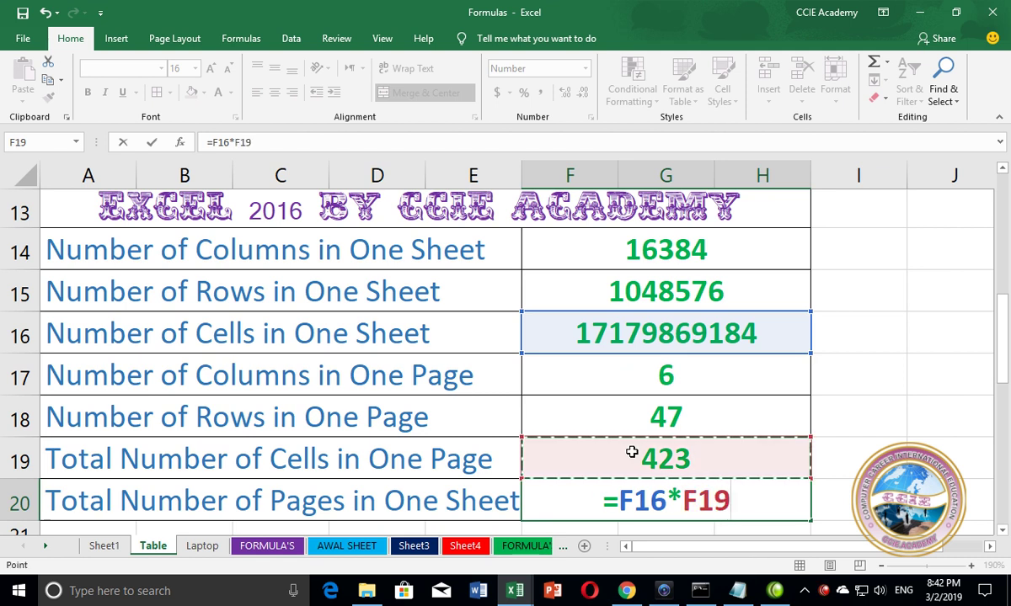
key("Return")
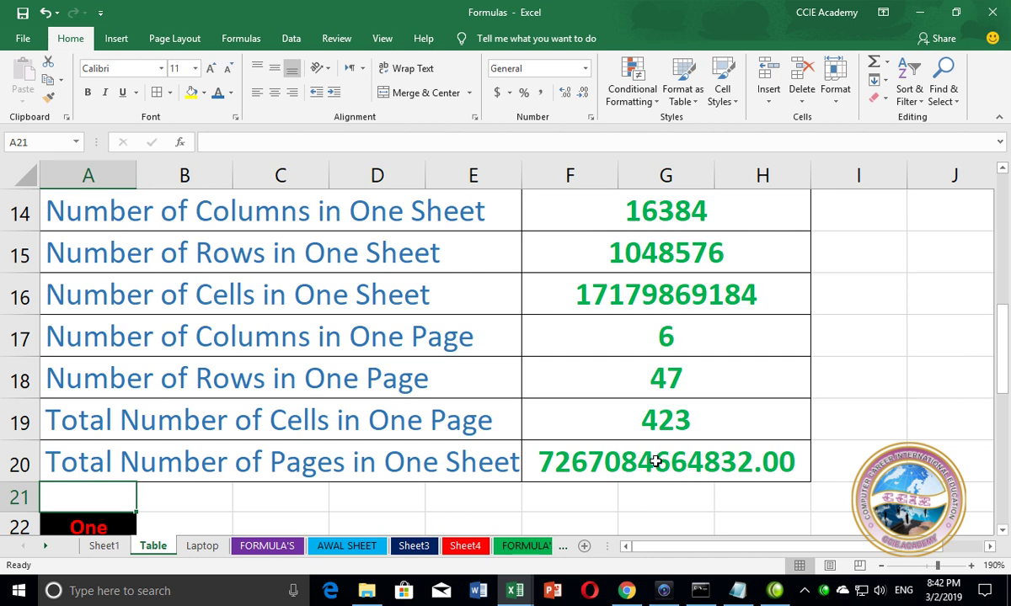
left_click(636, 451)
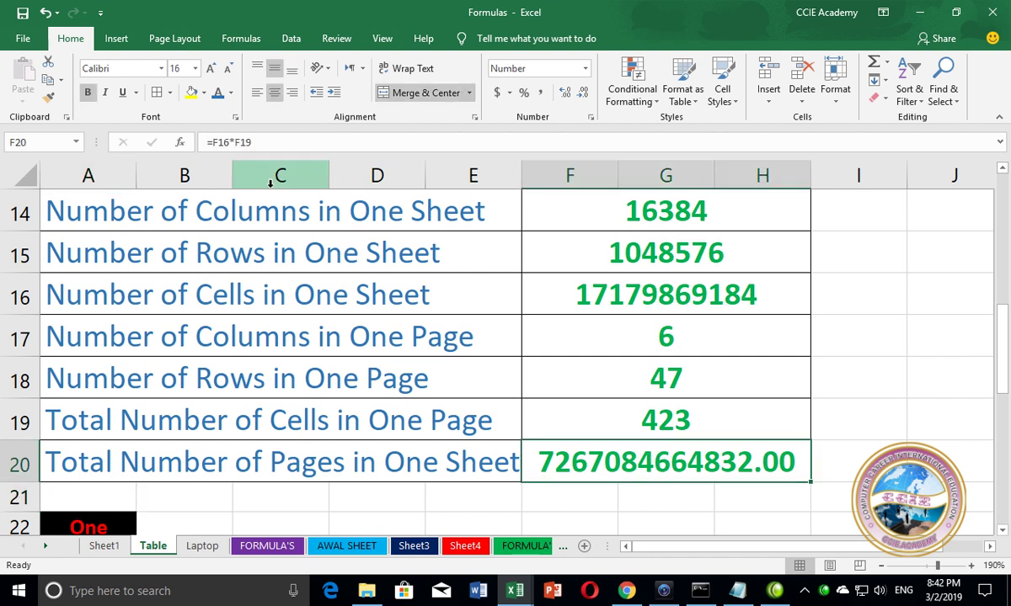
left_click(234, 142)
key("BackSpace")
Make F20 read =F16/F19, giving 40614347.95 pages per sheet
type("/")
key("Return")
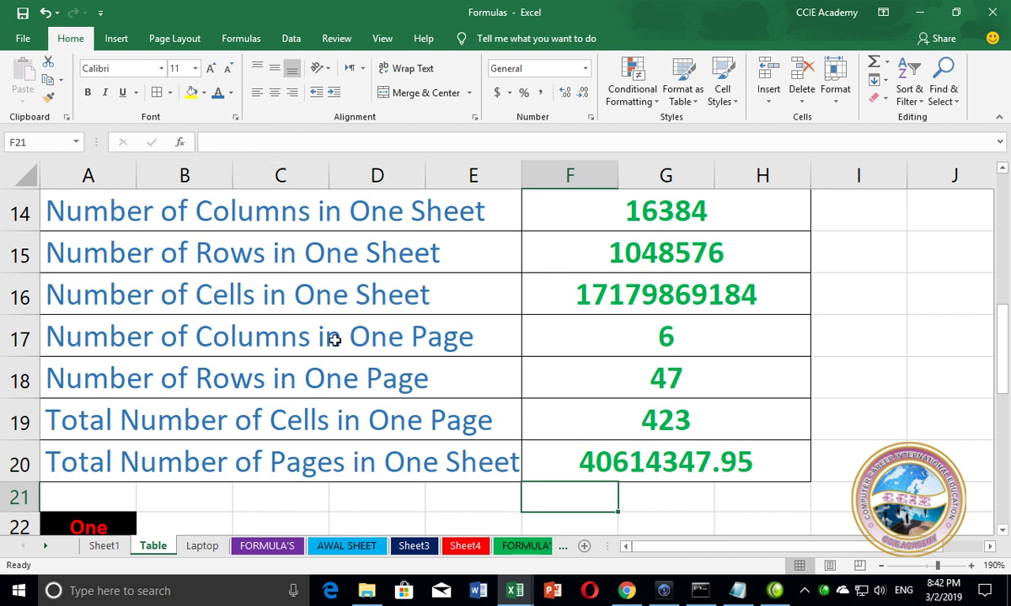
scroll(334, 339, "up", 1)
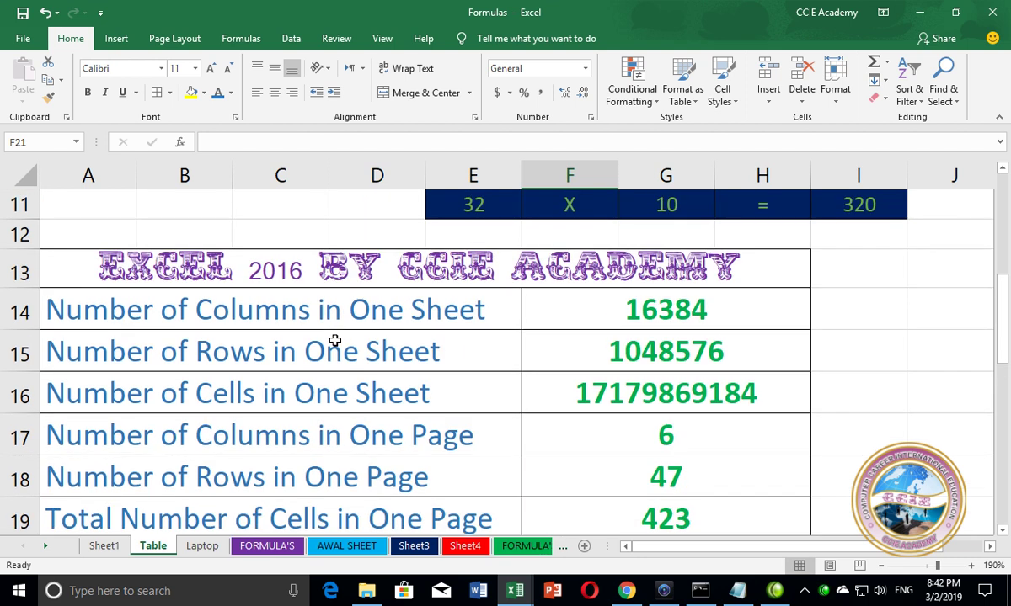
scroll(334, 340, "down", 1)
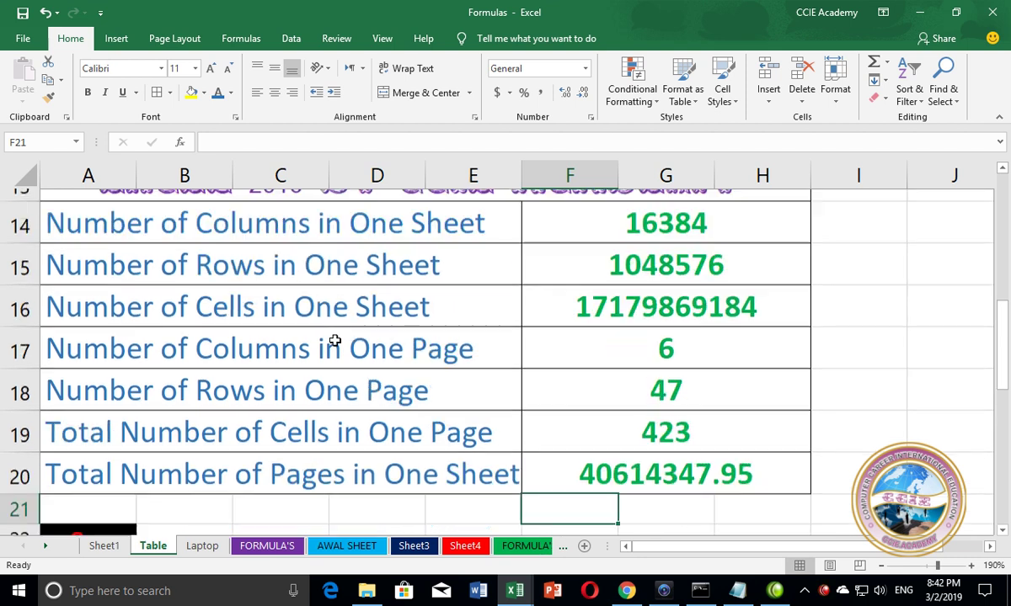
scroll(335, 340, "up", 1)
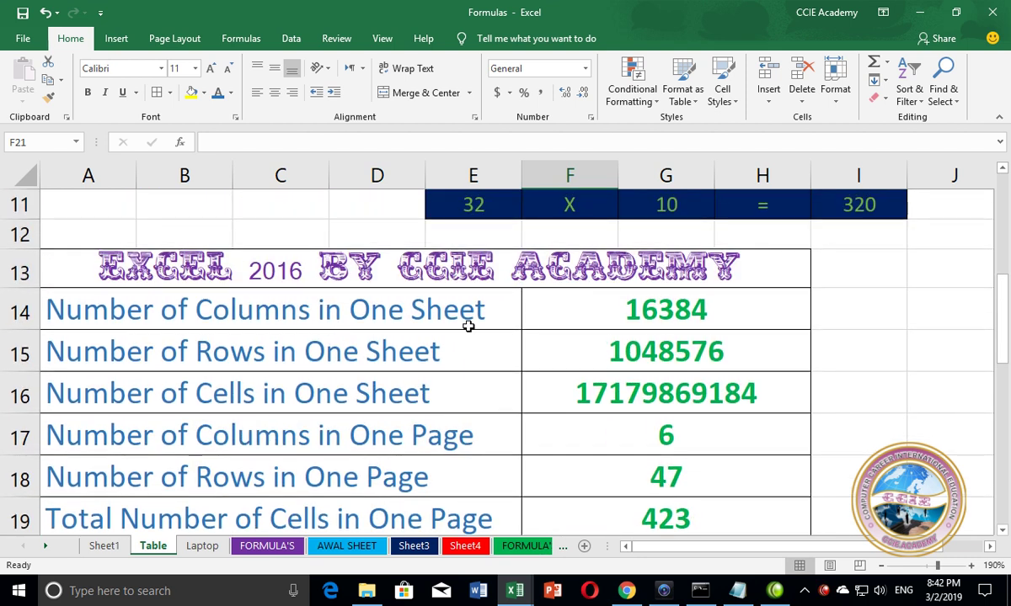
left_click_drag(1002, 320, 1007, 335)
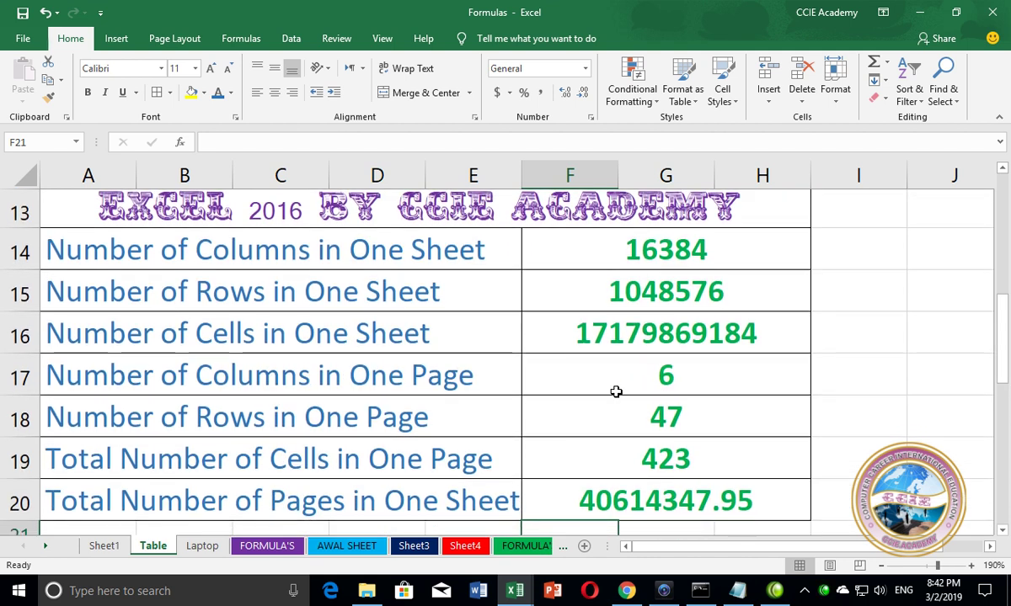
Review the Number of Columns in One Page and Number of Rows in One Page rows
left_click(611, 385)
left_click(455, 383)
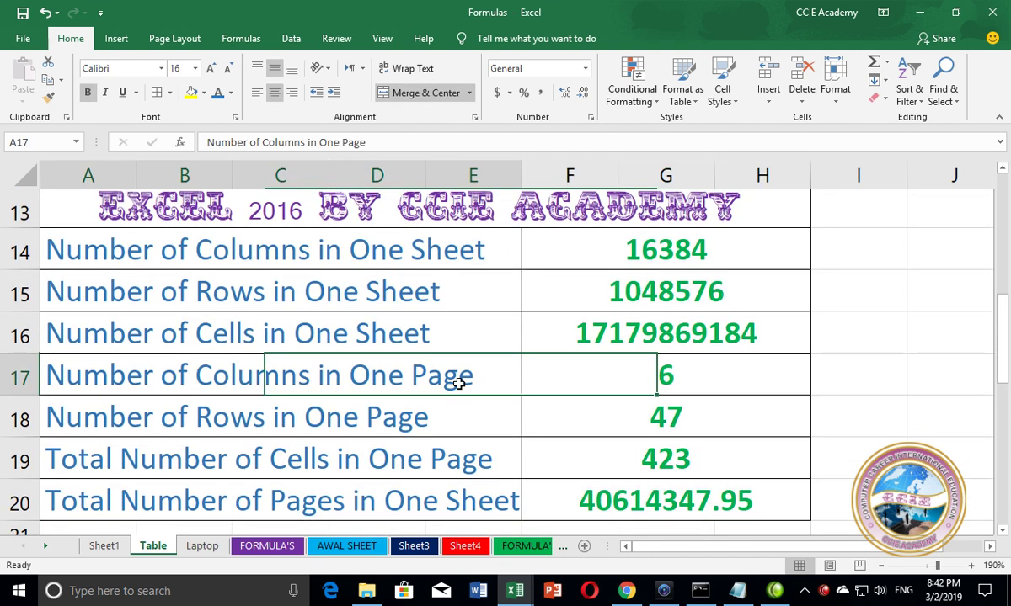
left_click(205, 425)
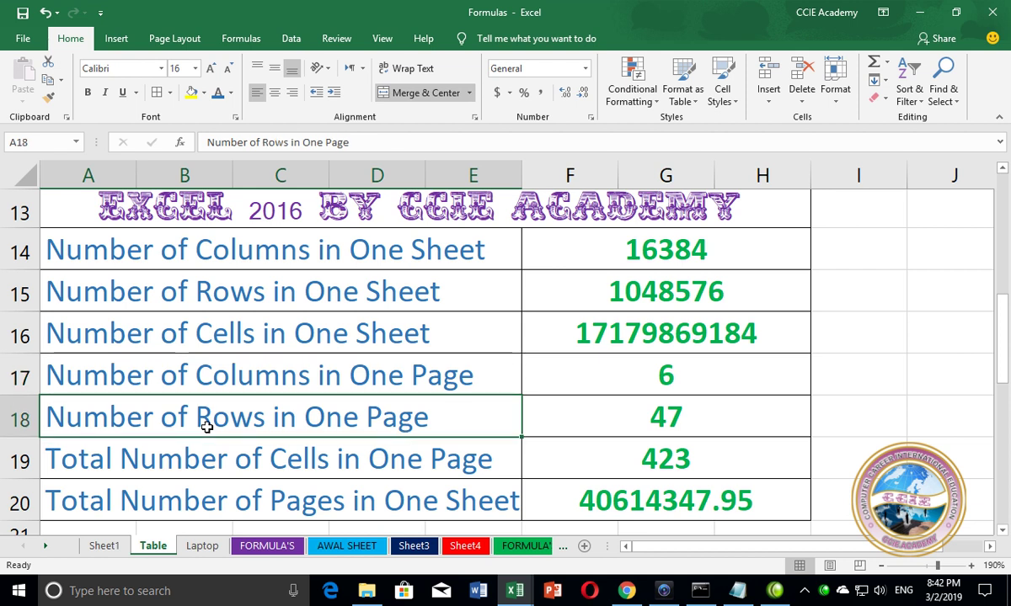